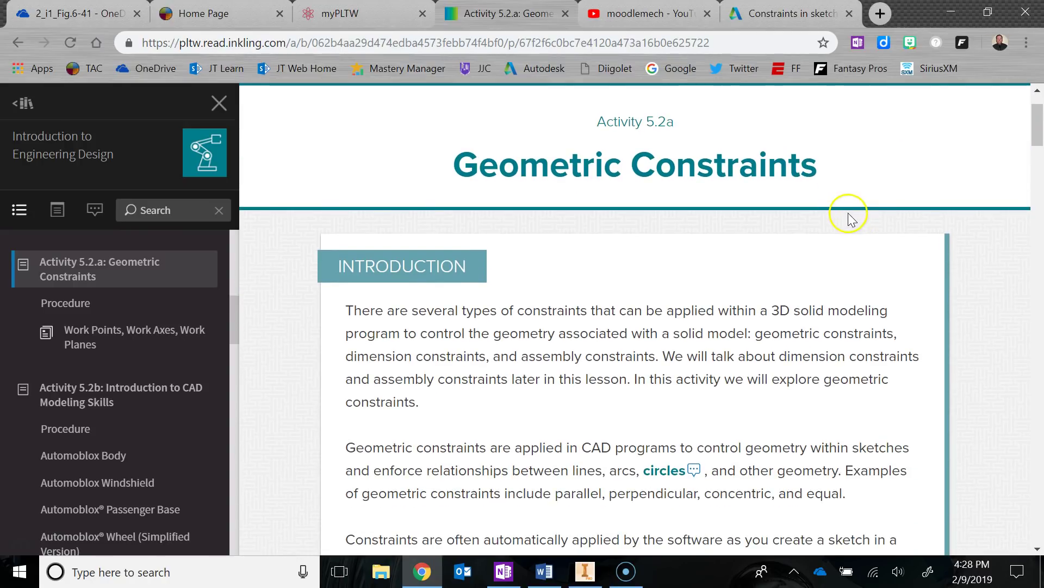
Review the Activity 5.2a Geometric Constraints page, from the introduction to the Procedure section with its tutorial video
scroll(840, 221, down, 4)
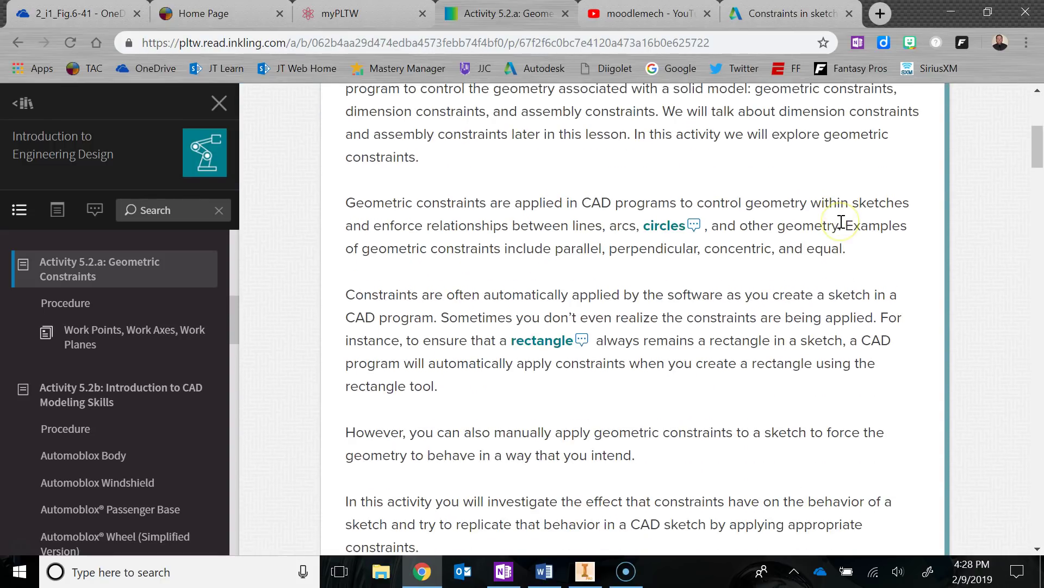
scroll(841, 222, down, 3)
scroll(838, 231, up, 3)
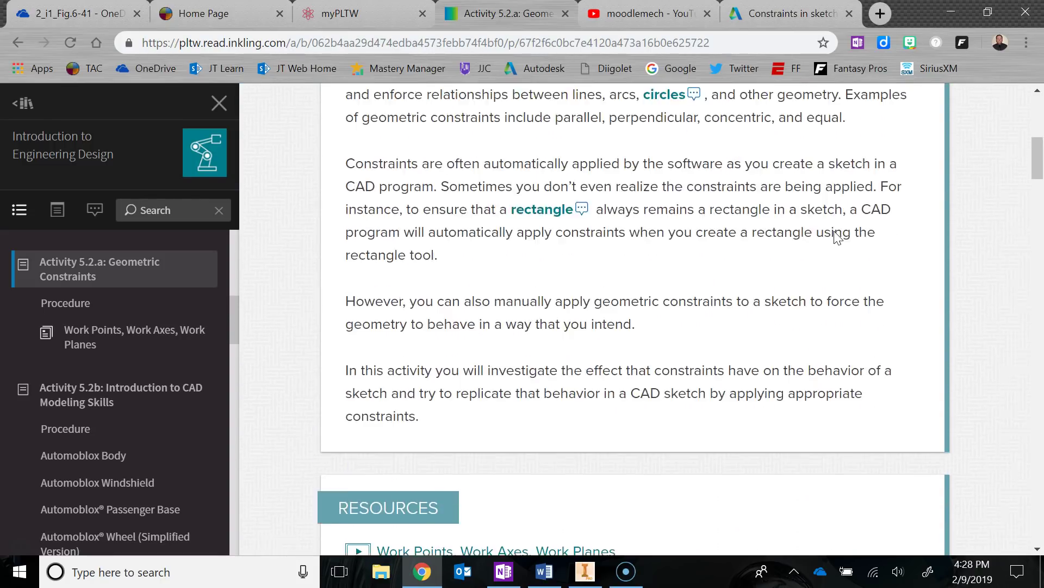
scroll(833, 234, up, 2)
scroll(833, 235, down, 2)
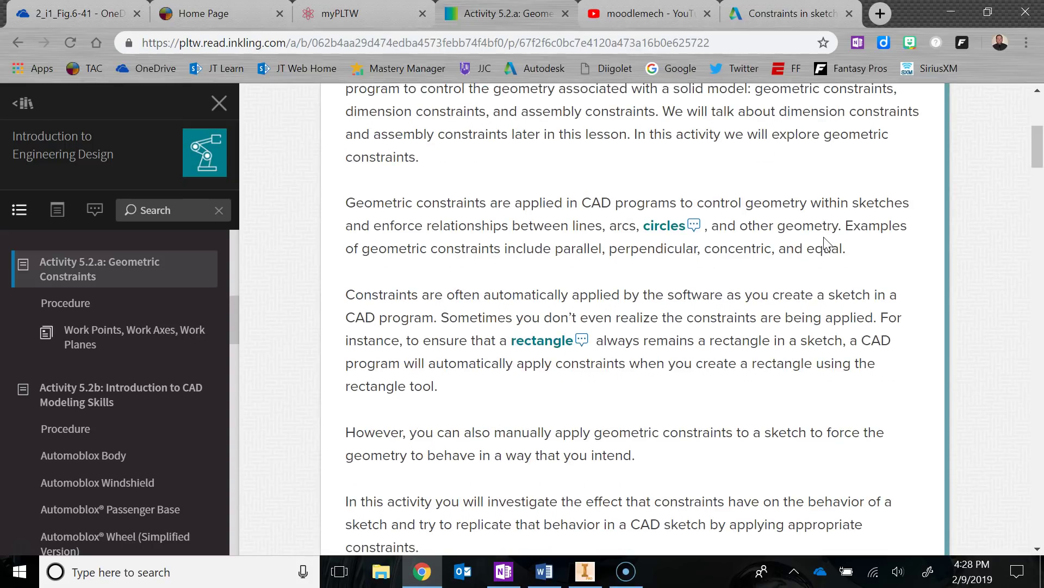
scroll(824, 243, up, 3)
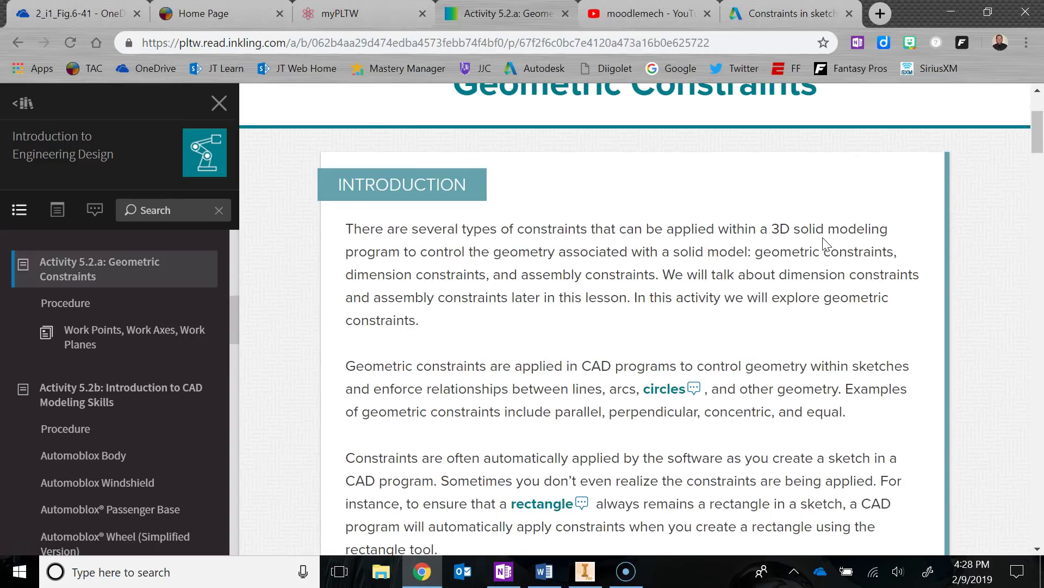
scroll(825, 242, down, 15)
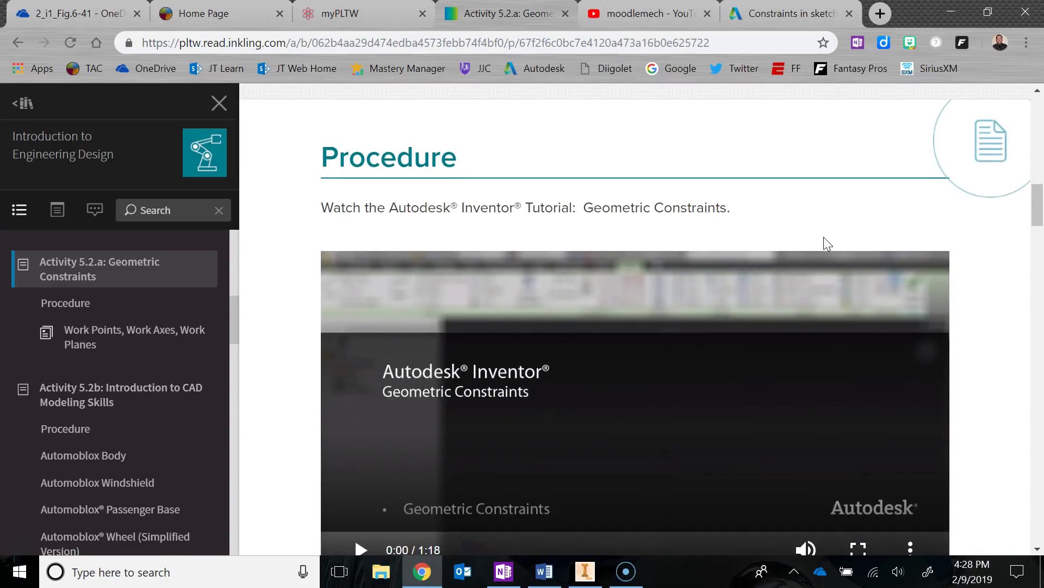
scroll(824, 237, down, 3)
scroll(755, 268, up, 2)
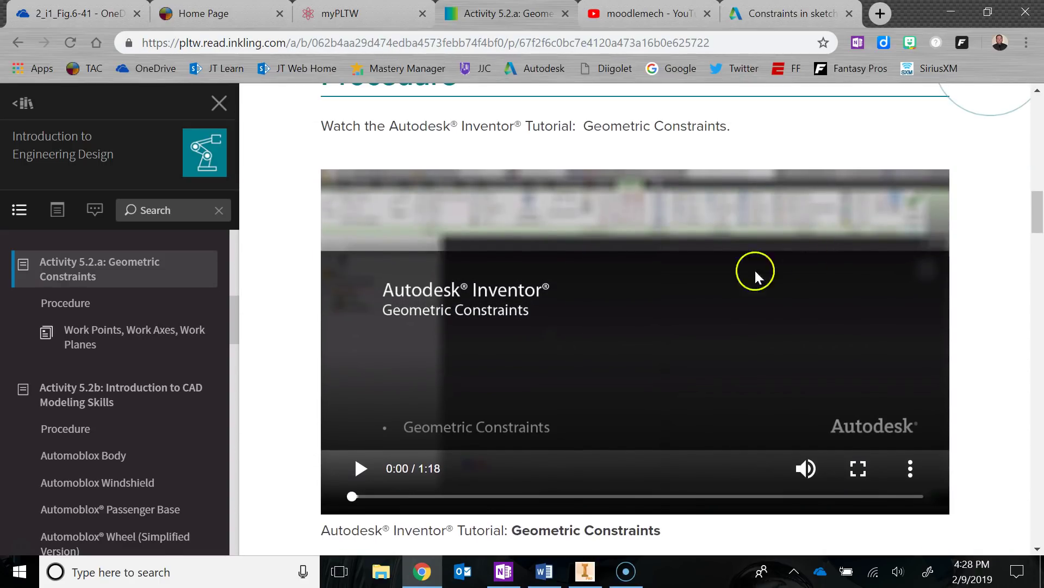
scroll(707, 296, up, 15)
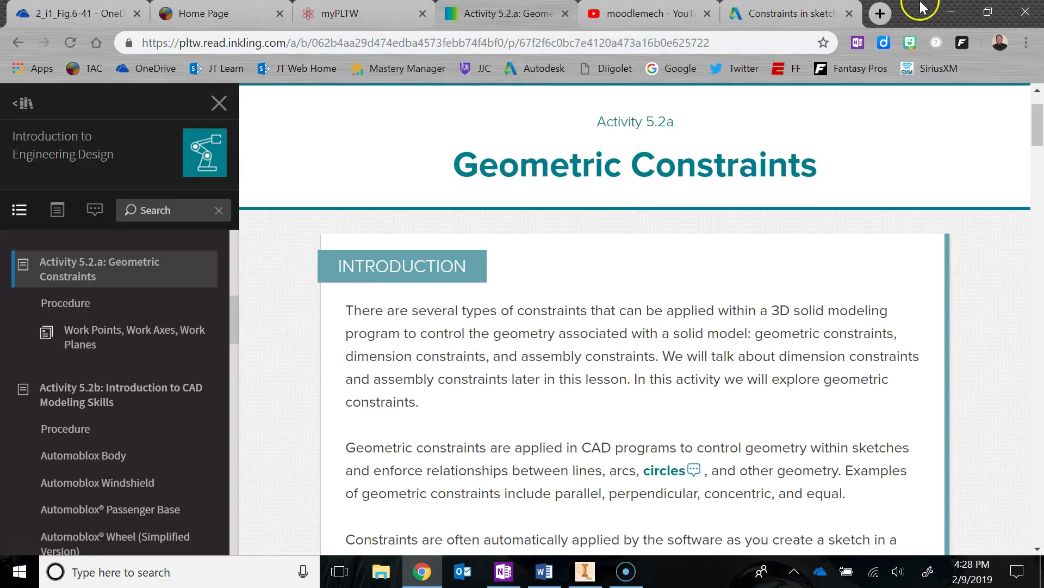
Switch to Autodesk Inventor and draw a horizontal line about 1.9 in long from the sketch origin
click(951, 12)
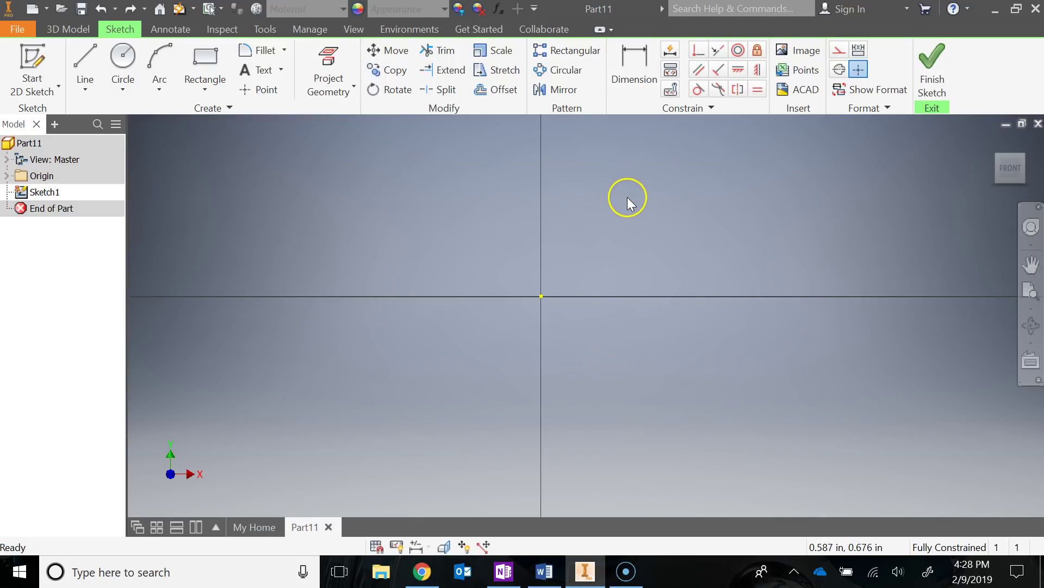
mouse_move(634, 207)
middle_down()
mouse_move(609, 234)
mouse_move(558, 240)
middle_up()
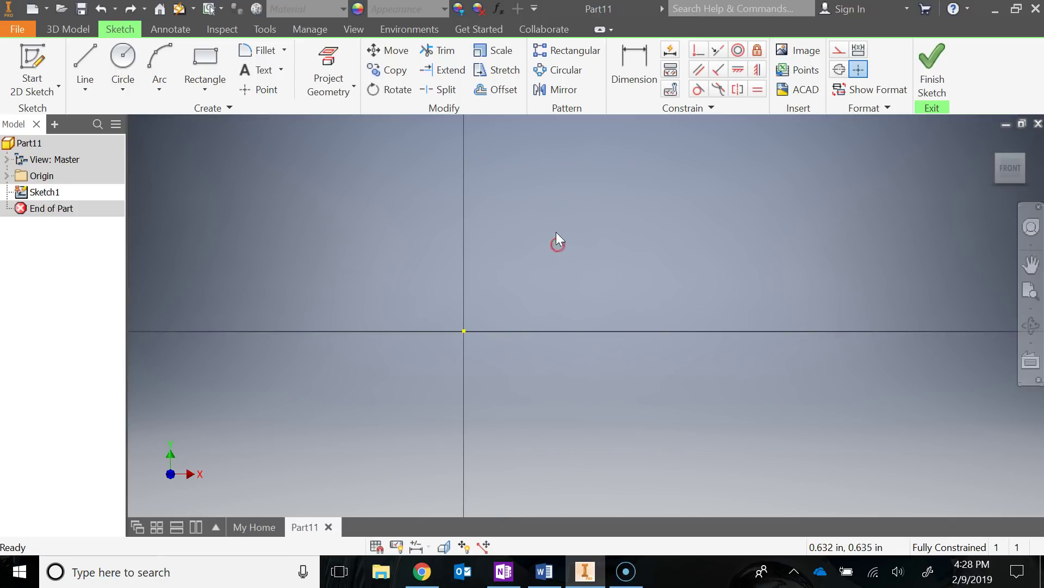
click(80, 58)
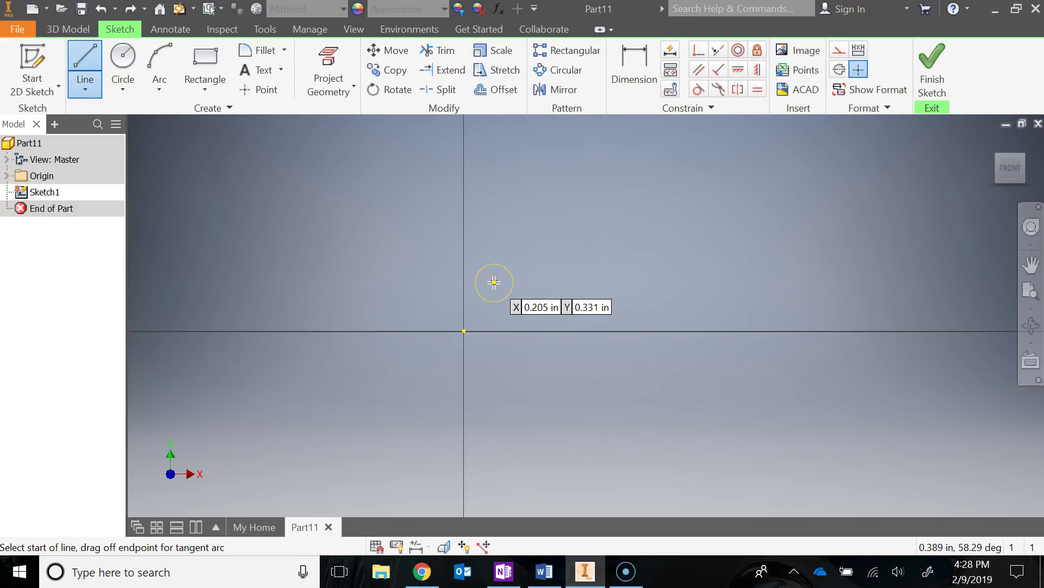
click(463, 331)
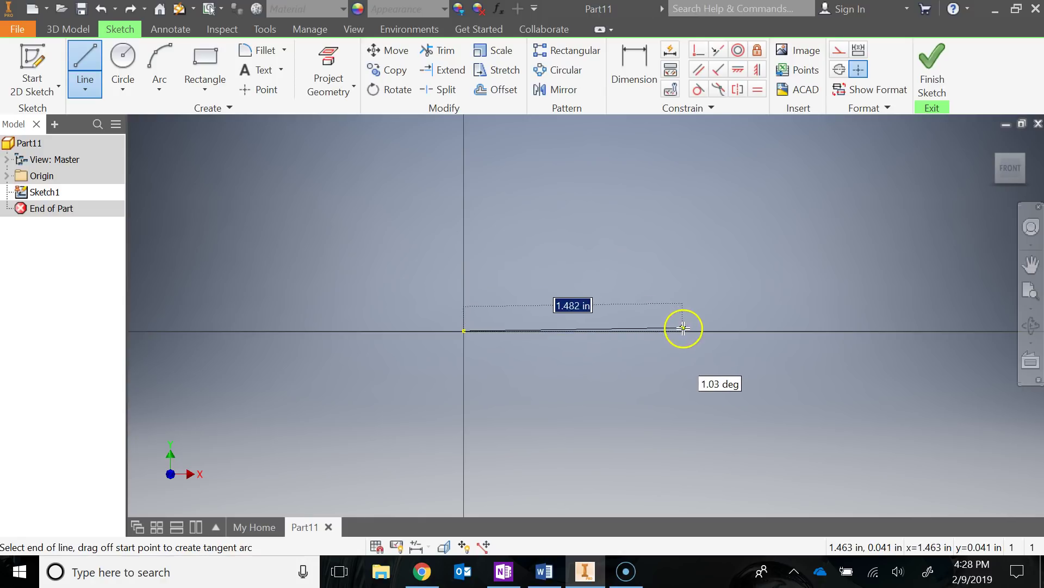
click(733, 330)
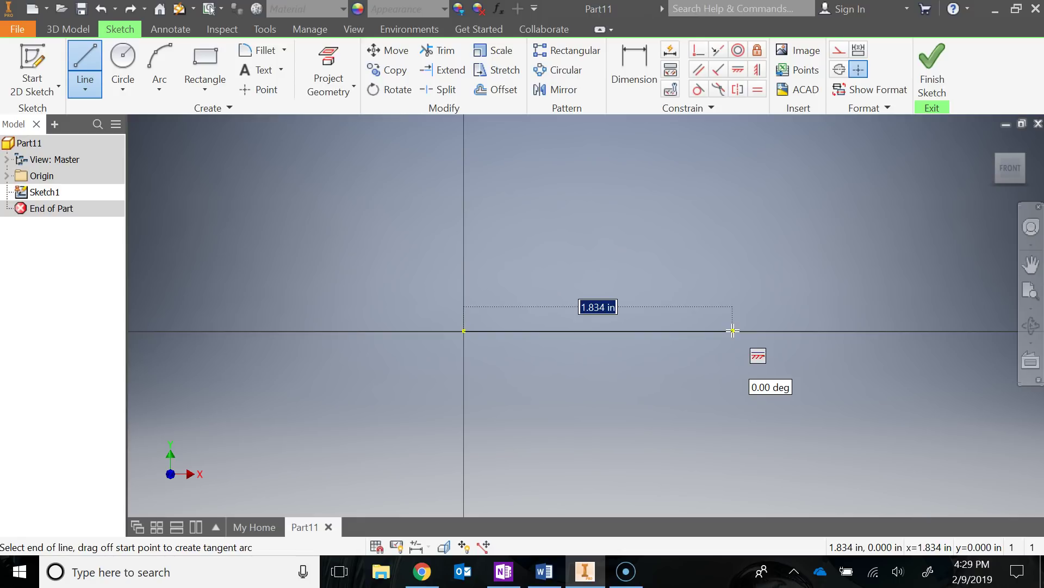
drag(738, 342, 743, 331)
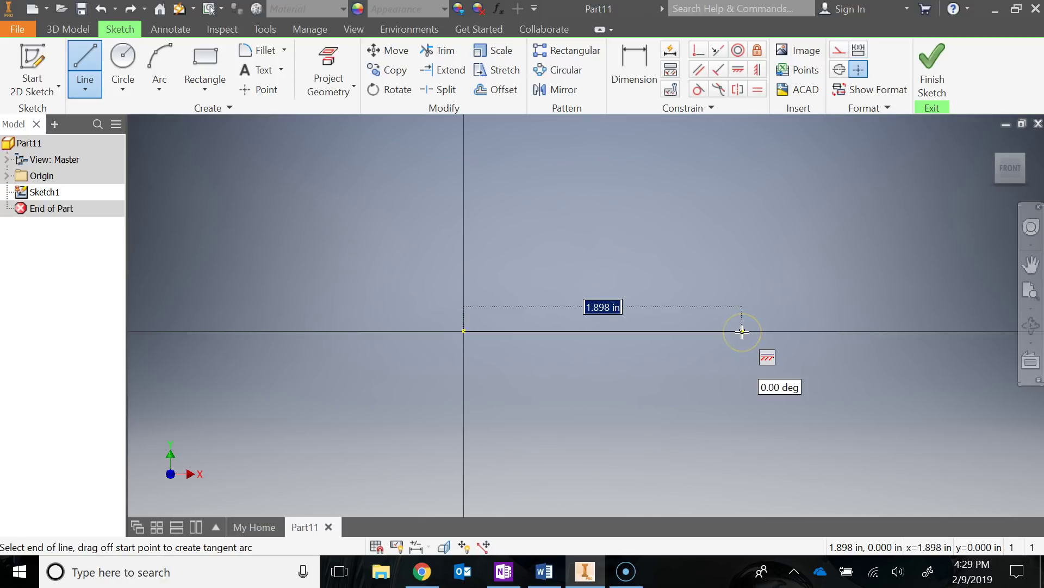
click(743, 331)
Complete an irregular four-sided outline with a slanted right side, a sloping top about 2.54 in long and a vertical left side ending at the origin
drag(741, 334, 792, 238)
middle_drag(803, 218, 751, 271)
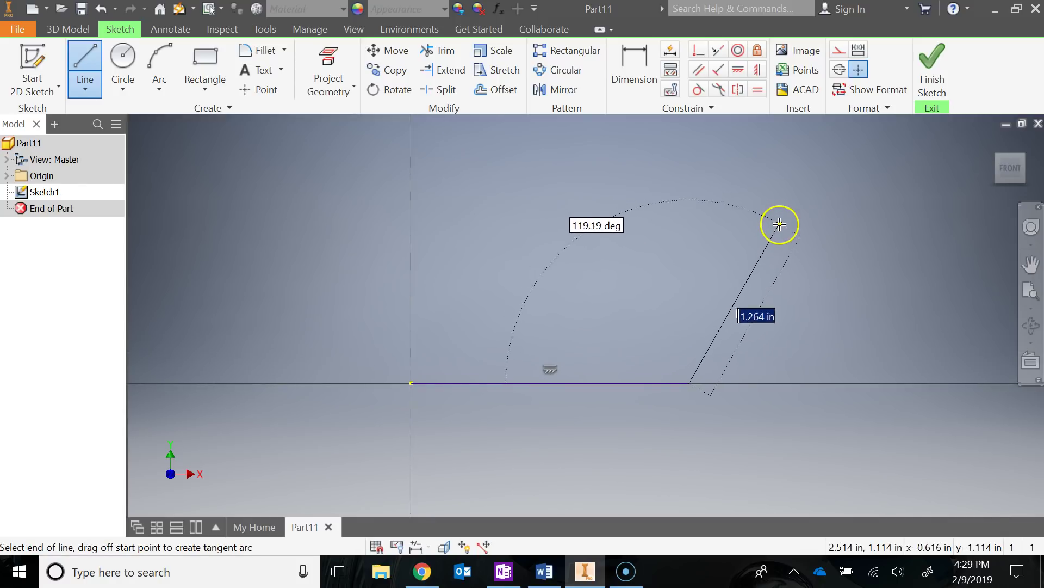
click(775, 245)
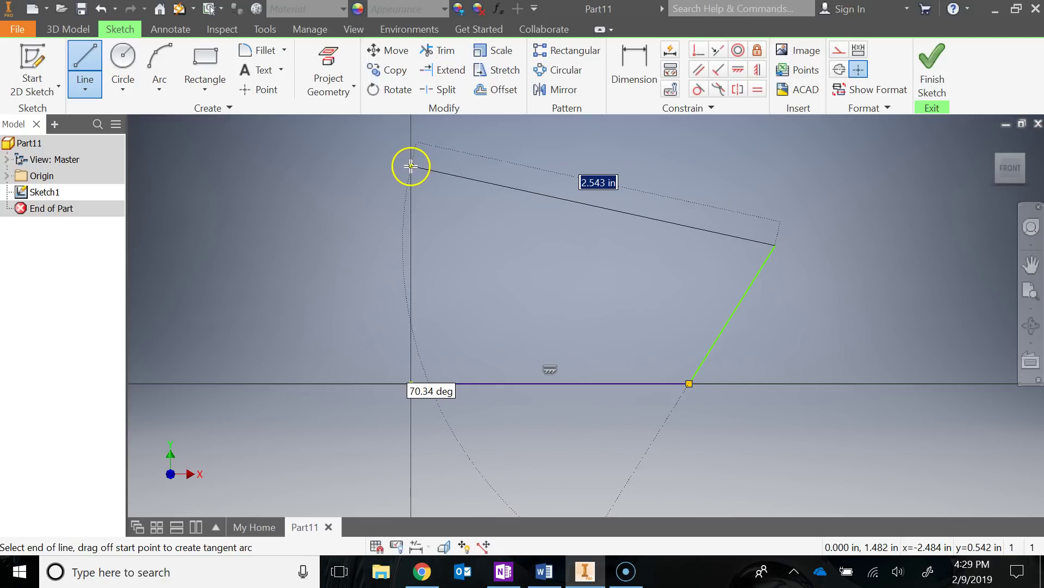
click(411, 165)
click(411, 384)
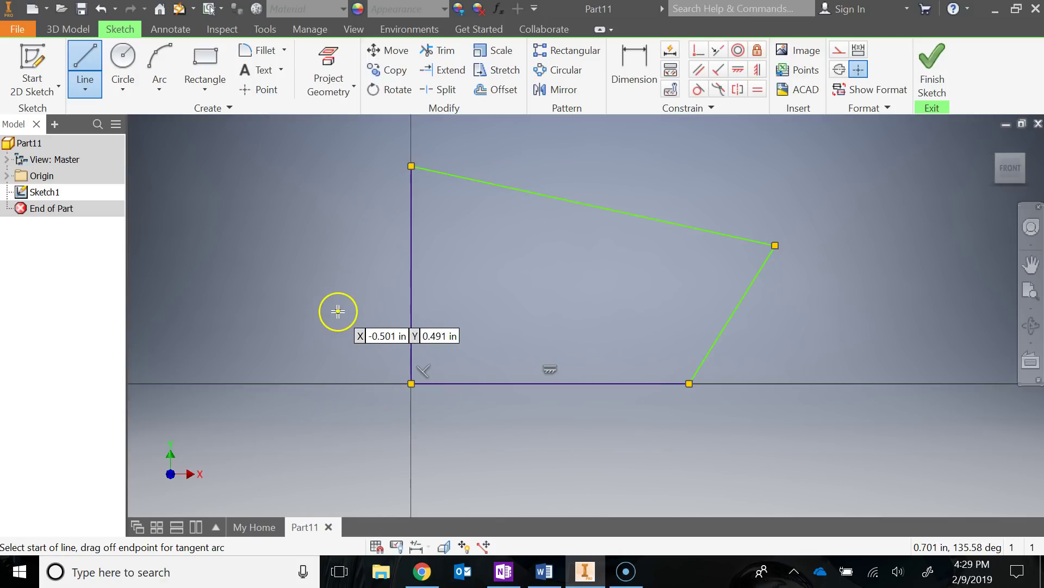
key(Escape)
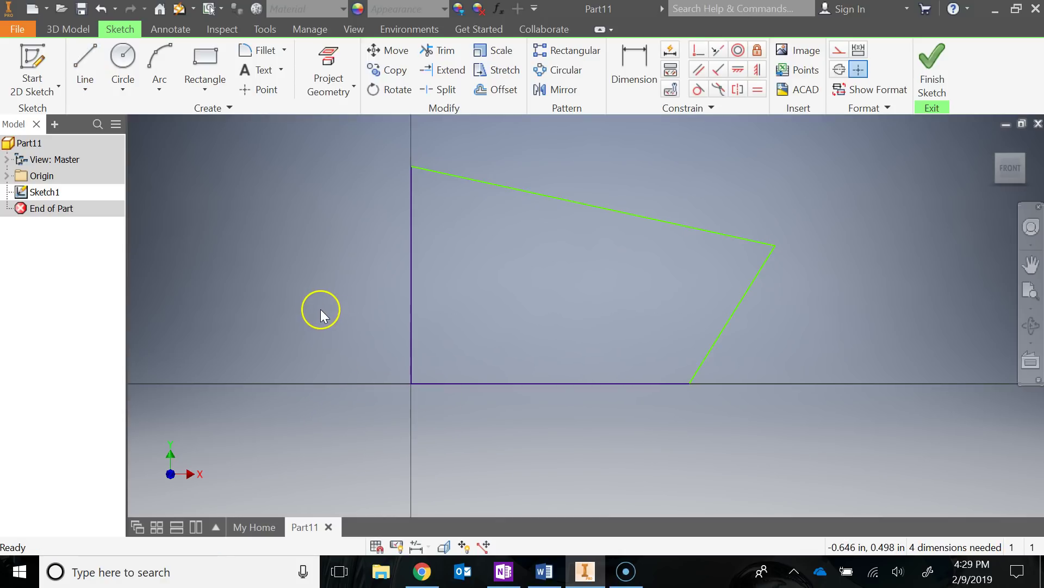
Show all constraints in the sketch and inspect the perpendicular constraint at the origin corner
middle_drag(343, 321, 403, 325)
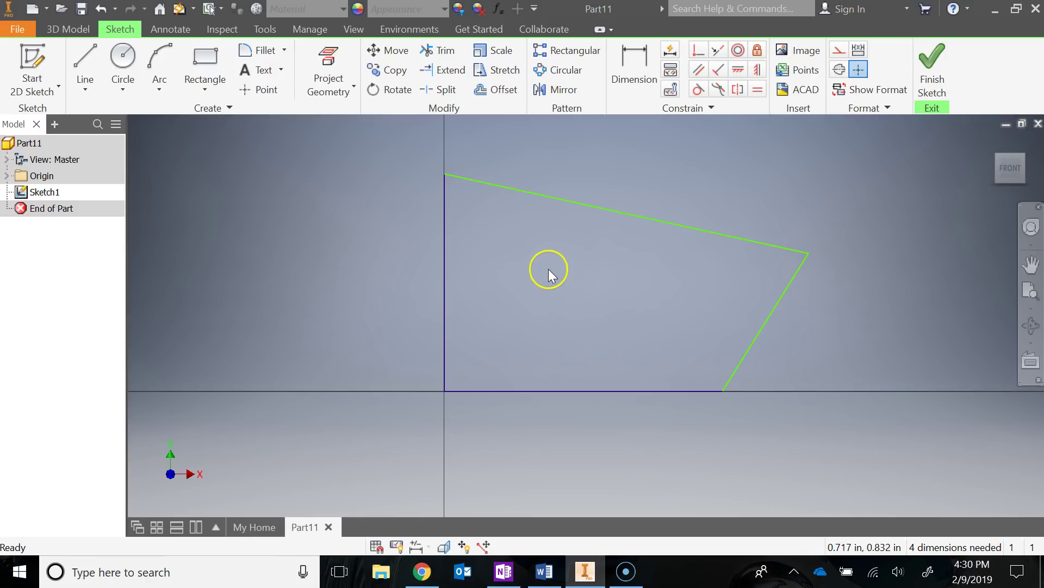
right_click(305, 234)
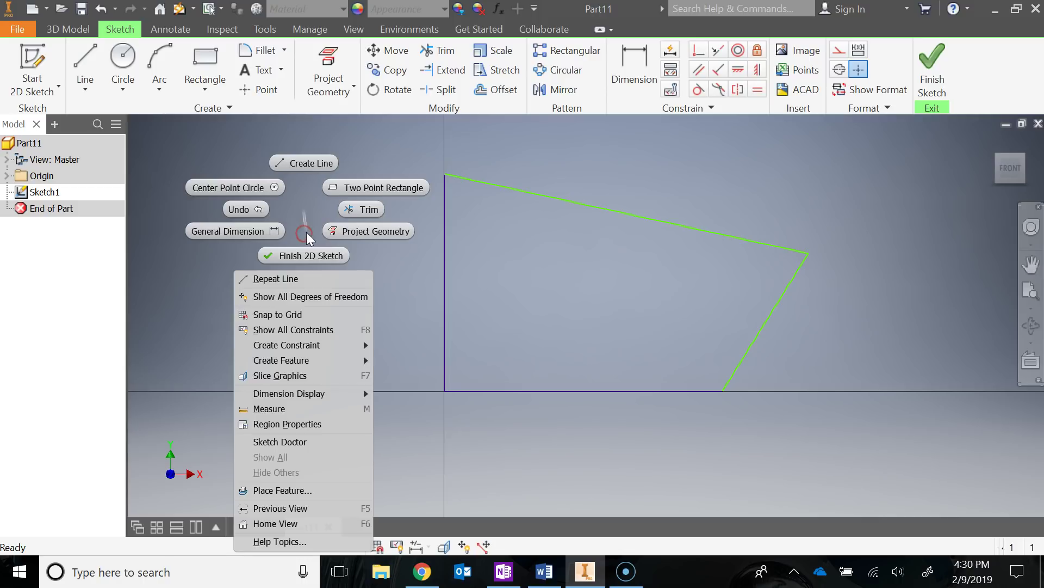
click(357, 329)
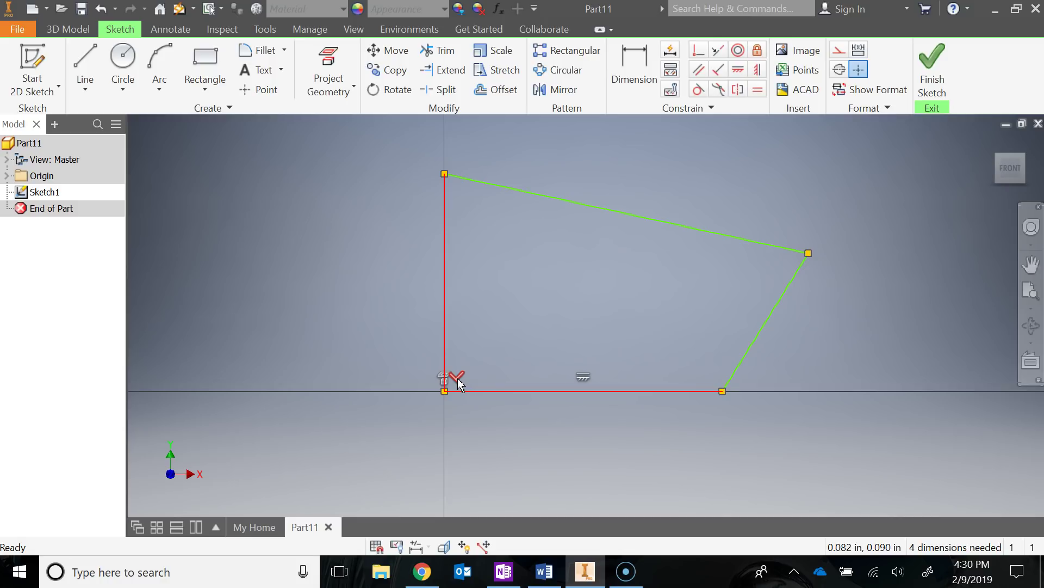
click(483, 409)
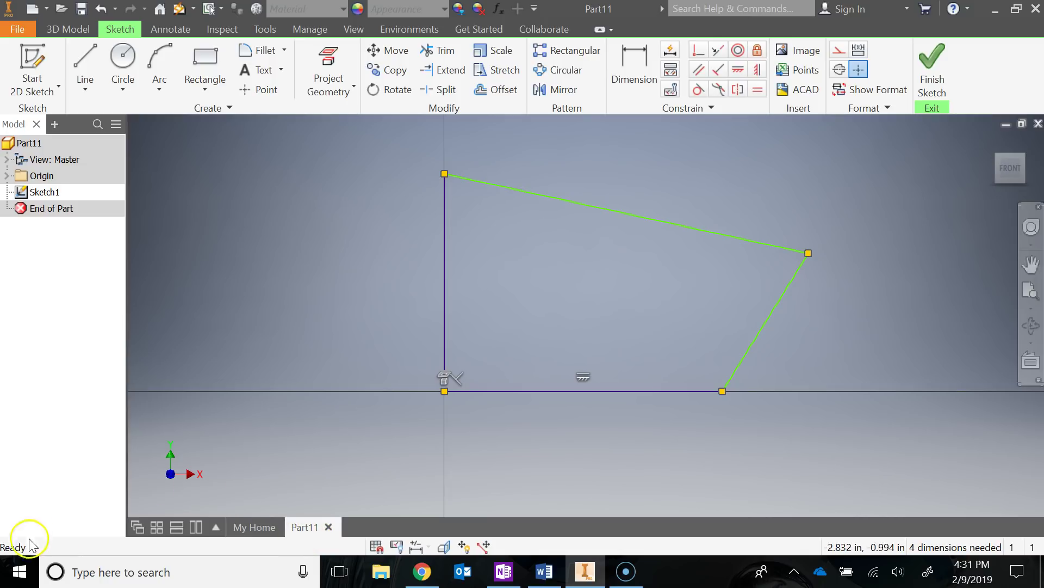
Consult the Autodesk help page on Degrees of Freedom glyphs in Chrome, and return to Inventor to show all degrees of freedom in the sketch
key(alt+Tab)
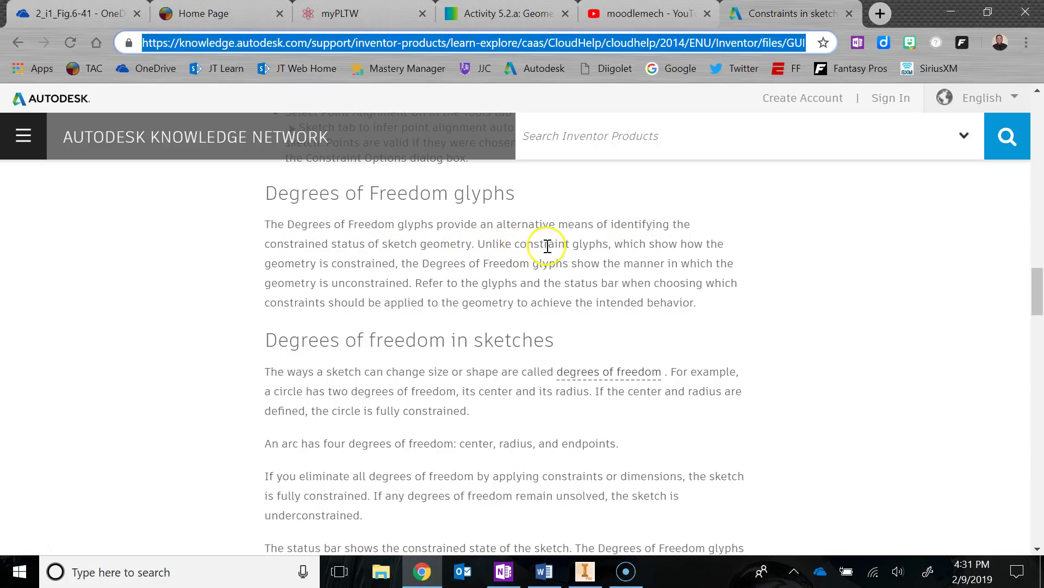
click(950, 12)
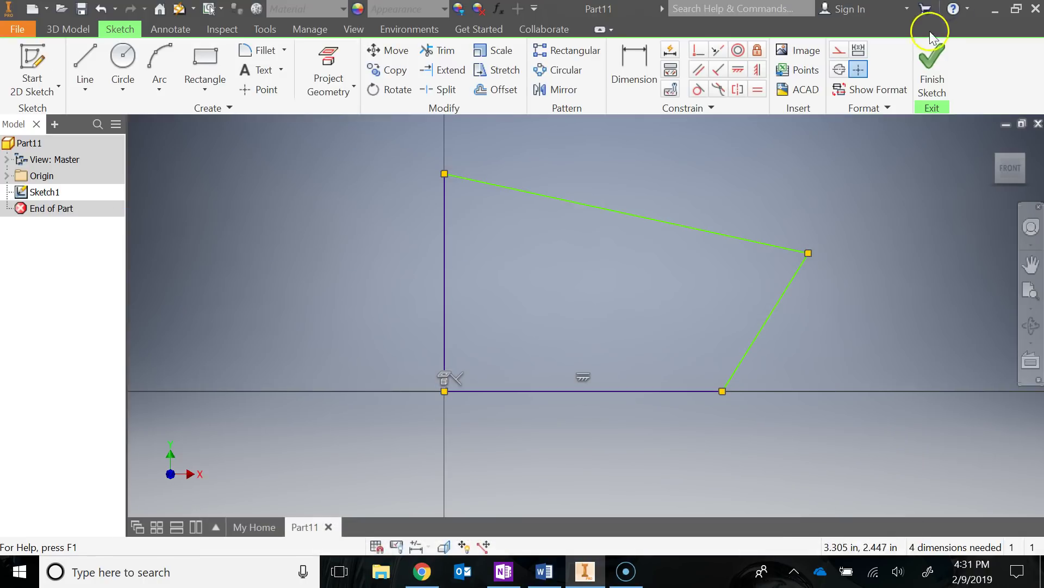
right_click(576, 269)
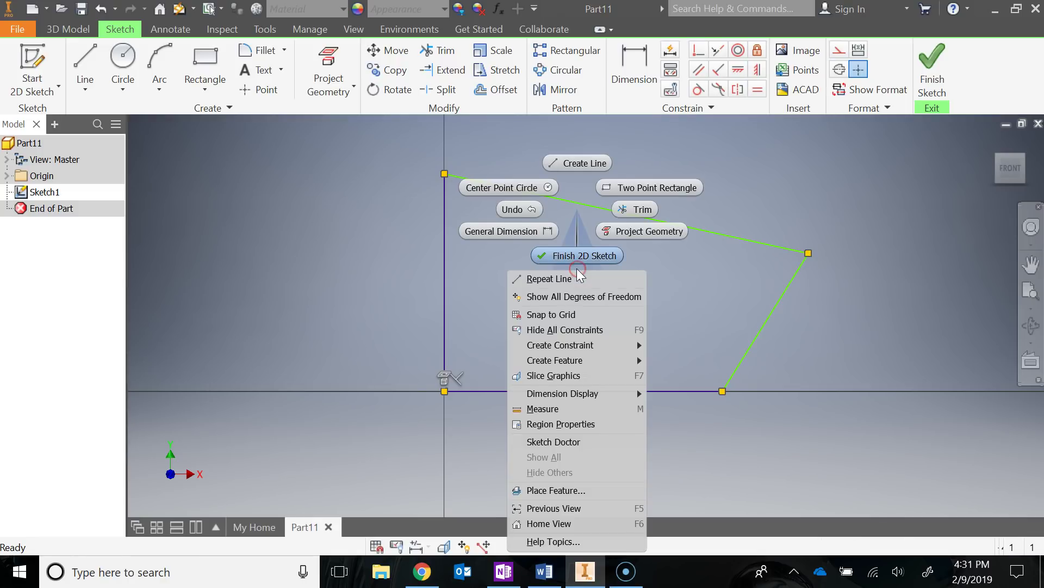
click(573, 297)
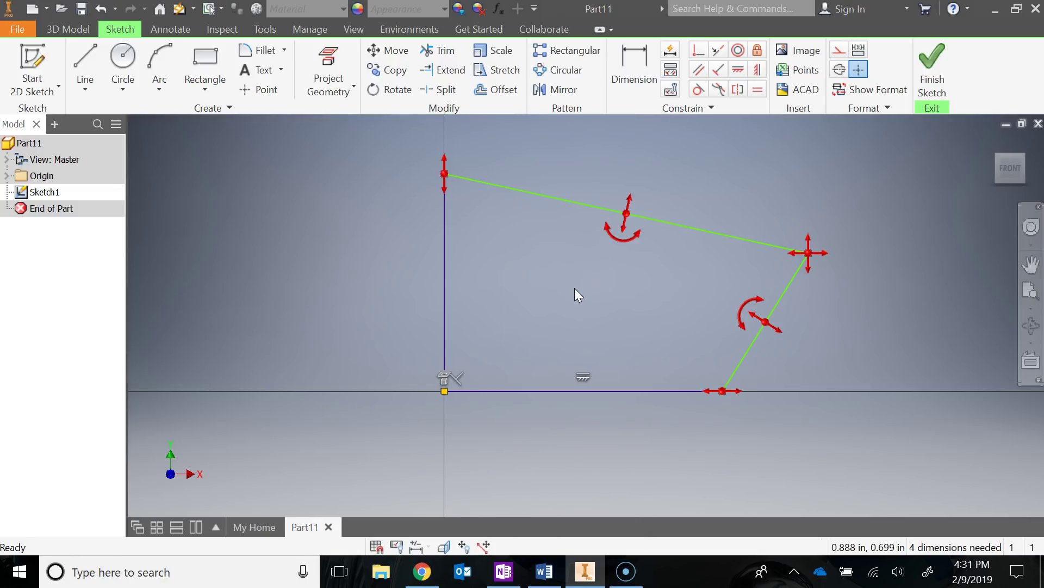
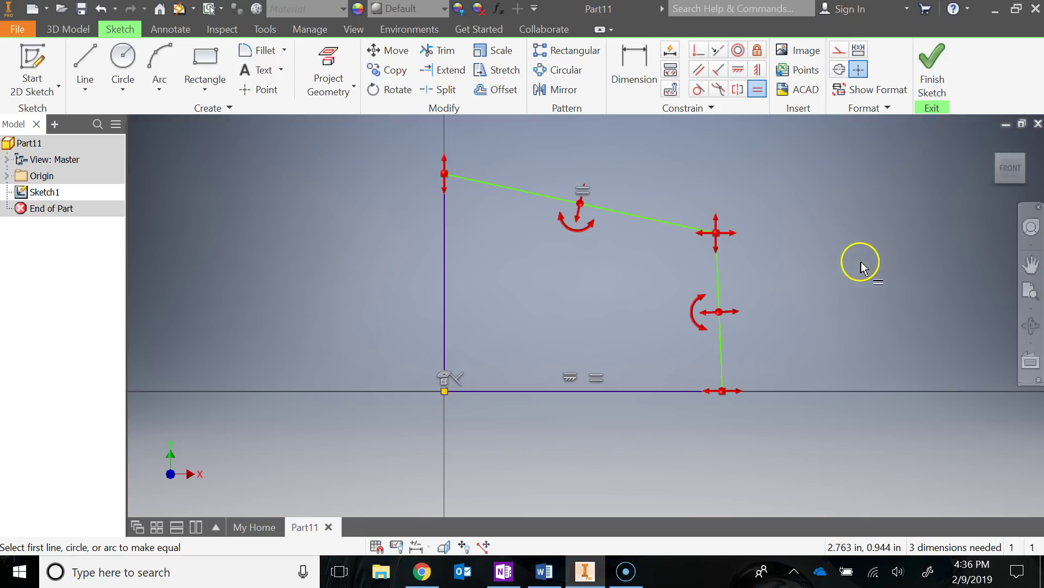
Apply a perpendicular constraint between the right side and the bottom line of the outline
key(Escape)
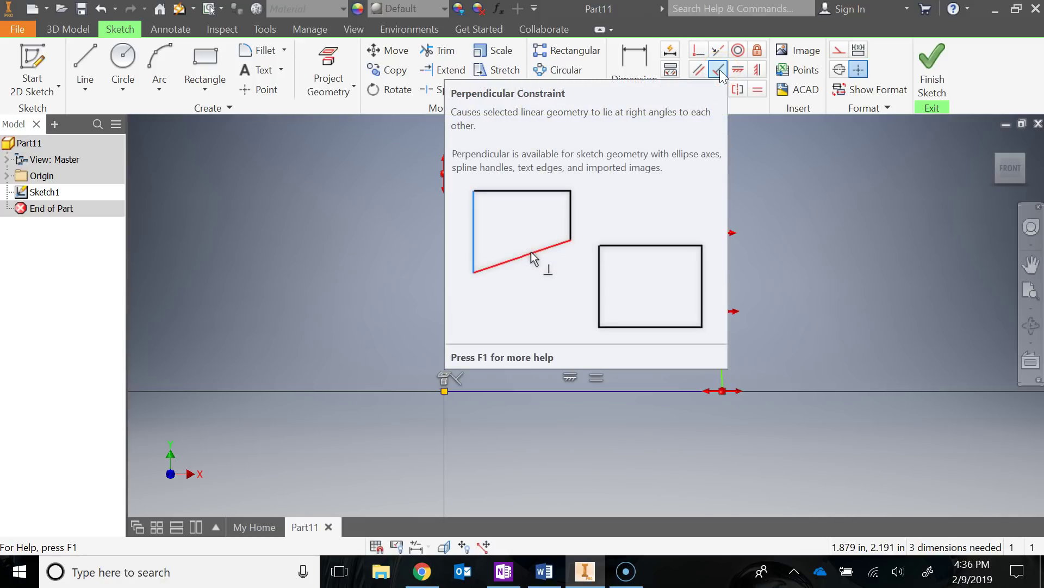
click(719, 69)
click(718, 333)
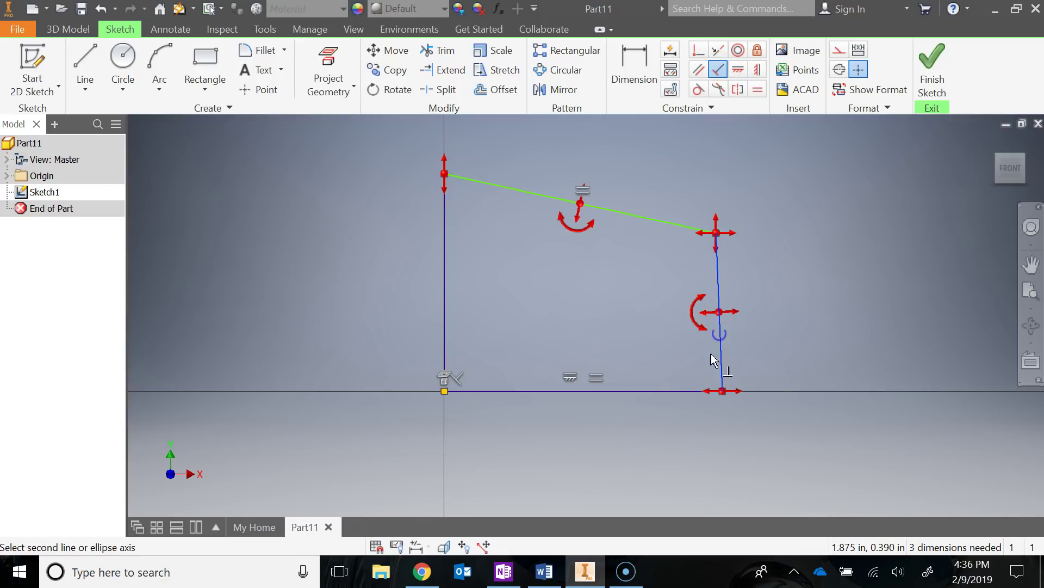
click(680, 390)
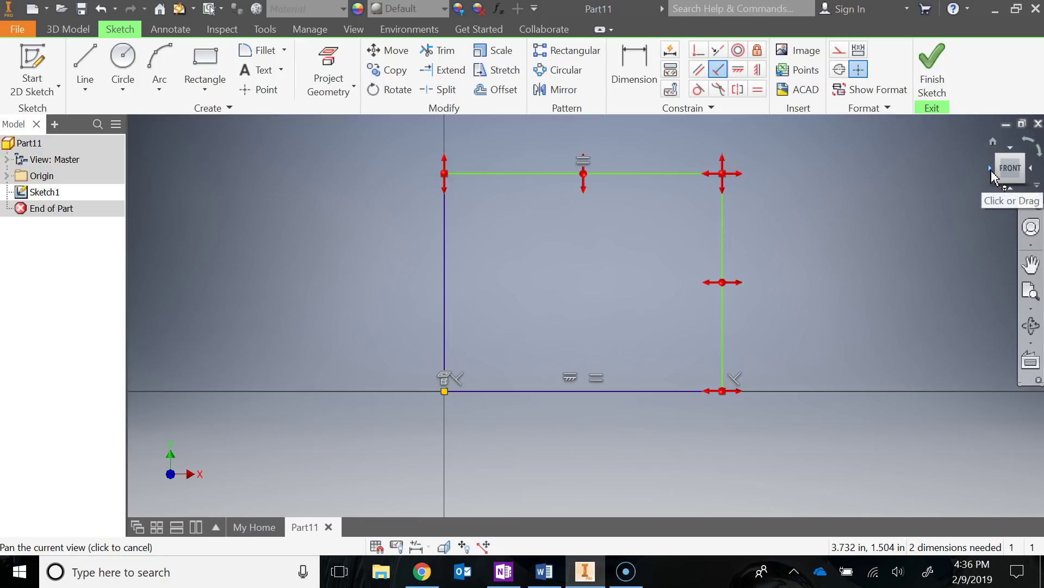
Dimension the right side of the outline and set its length to 1.5 in
click(635, 68)
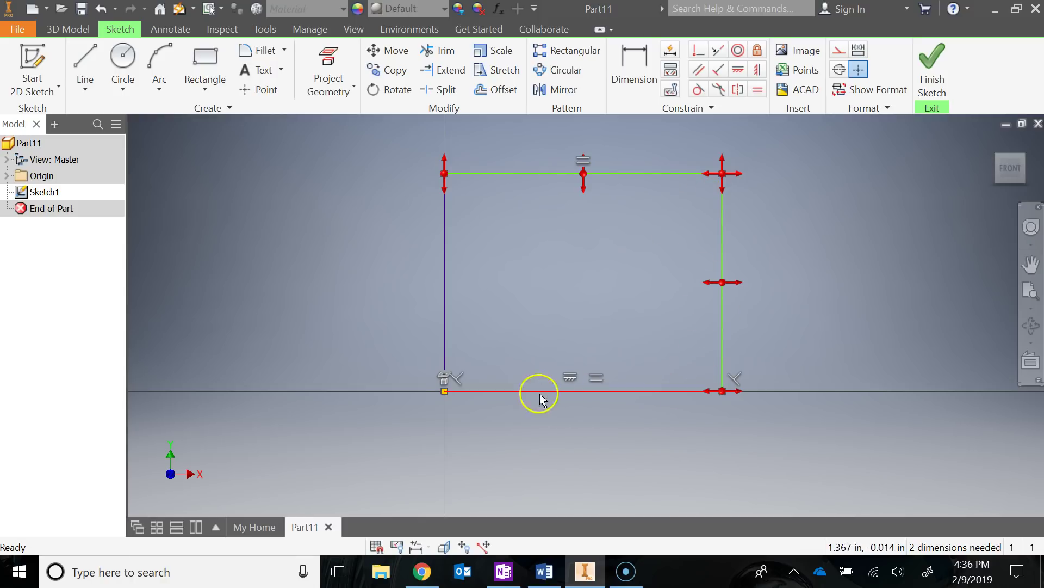
click(658, 89)
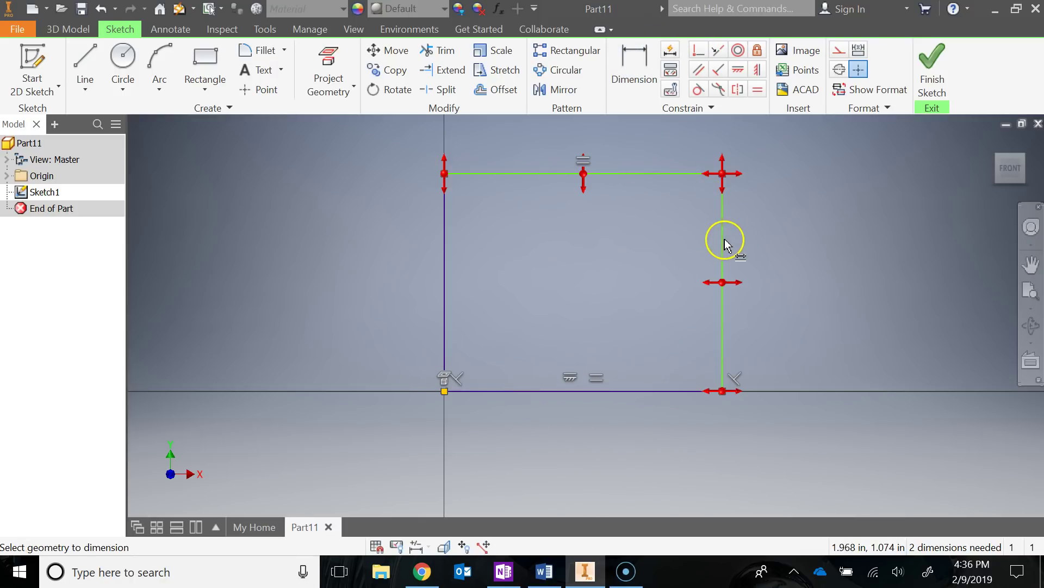
click(723, 240)
click(777, 242)
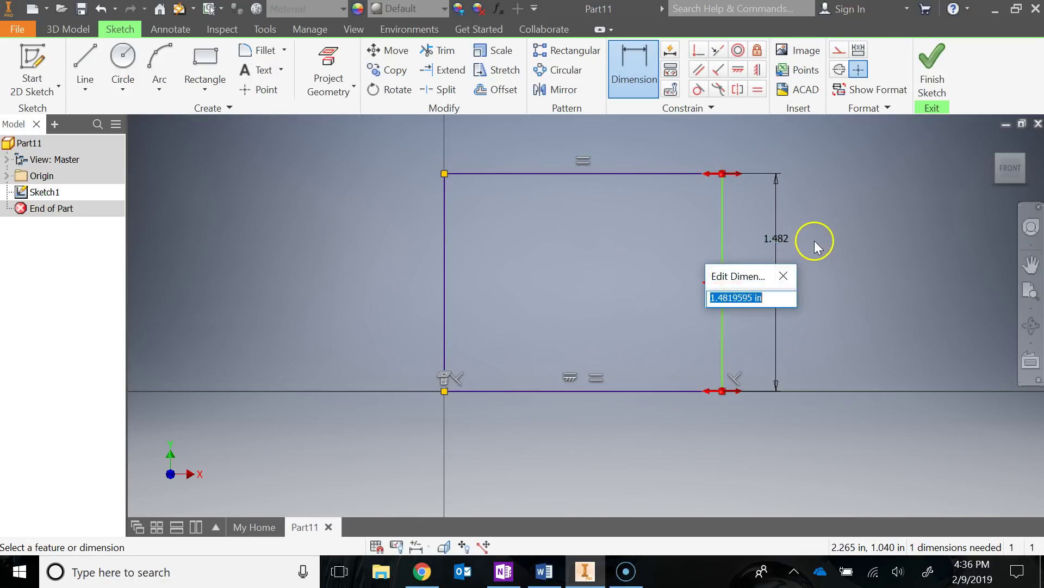
text(1.)
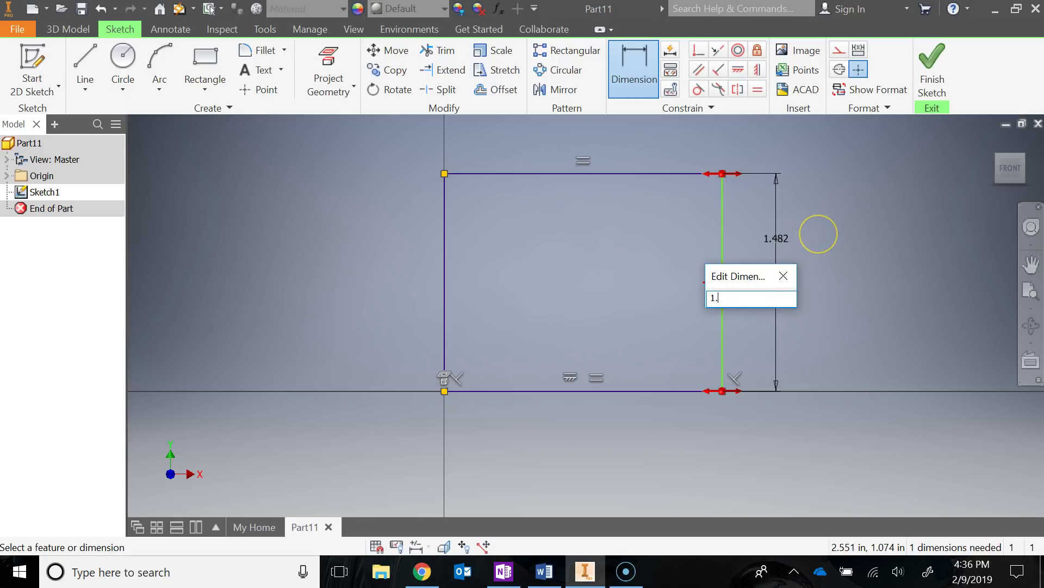
text(5)
key(Return)
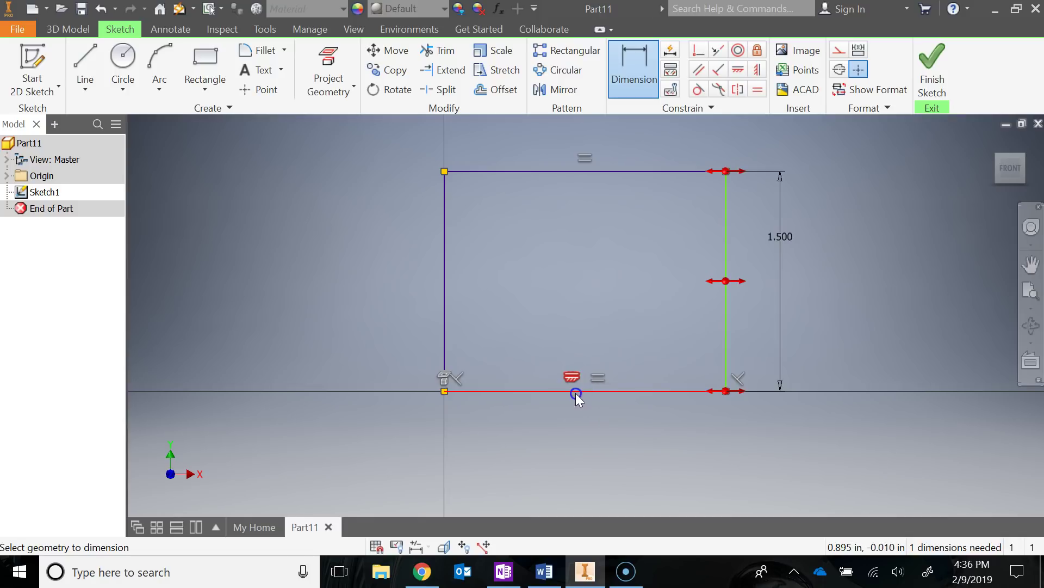
Dimension the bottom line of the outline and set its length to 2 in
click(629, 140)
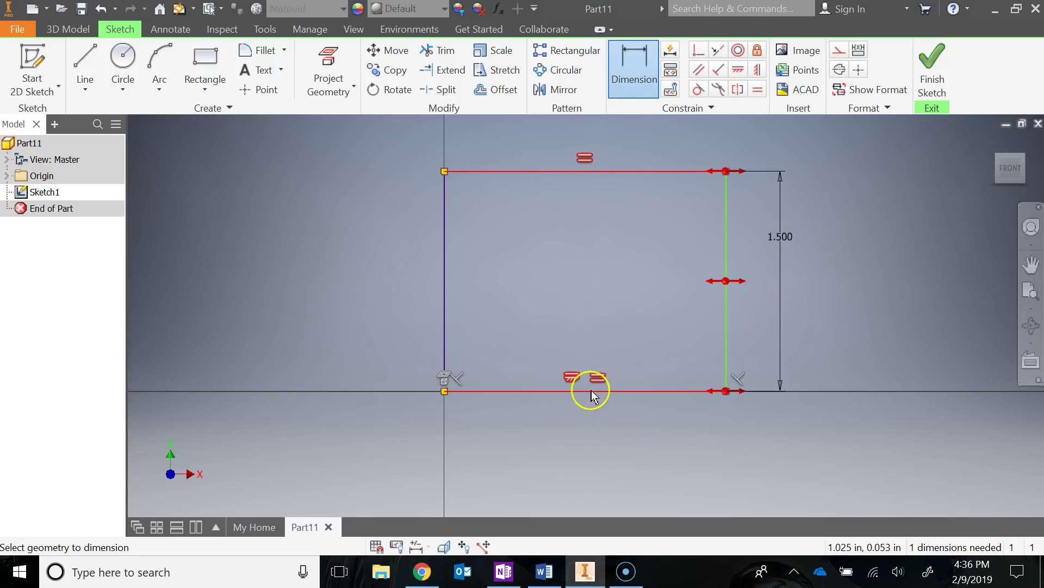
click(569, 395)
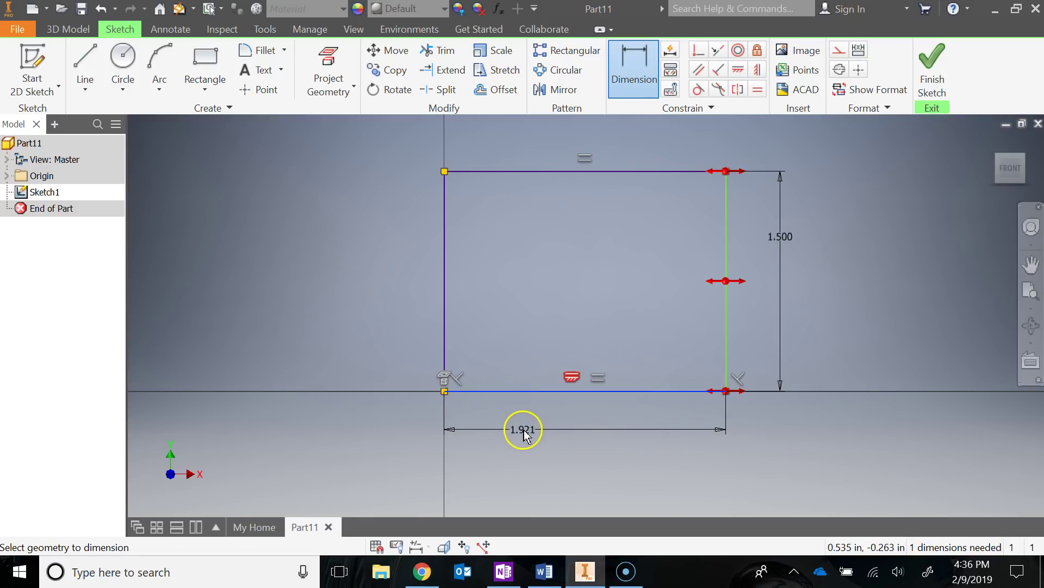
click(523, 430)
text(2)
key(Return)
click(652, 280)
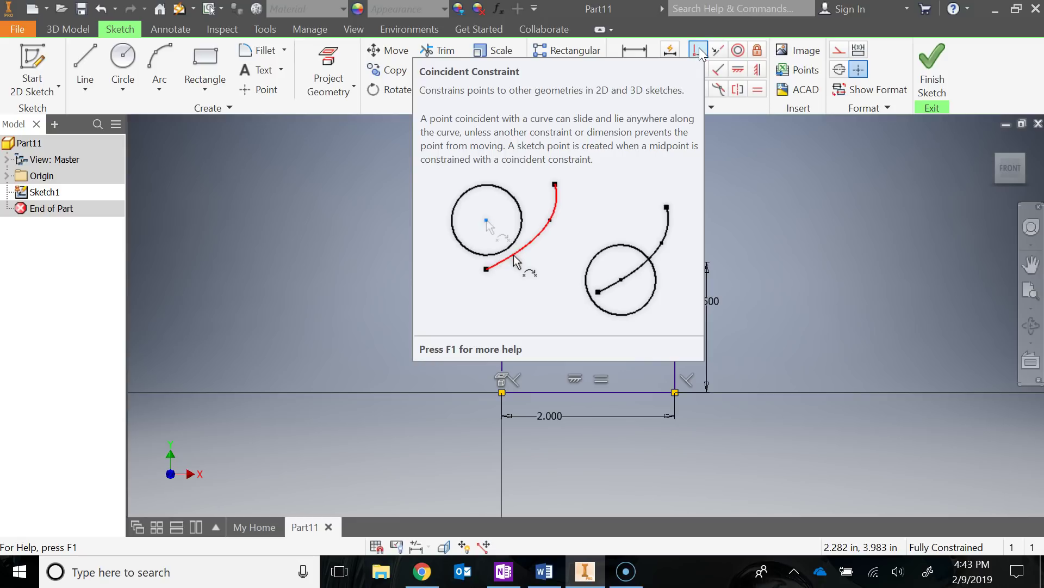
Sketch a chain of four connected lines outside the rectangle, running from its top side around to its right side
middle_drag(765, 240, 700, 234)
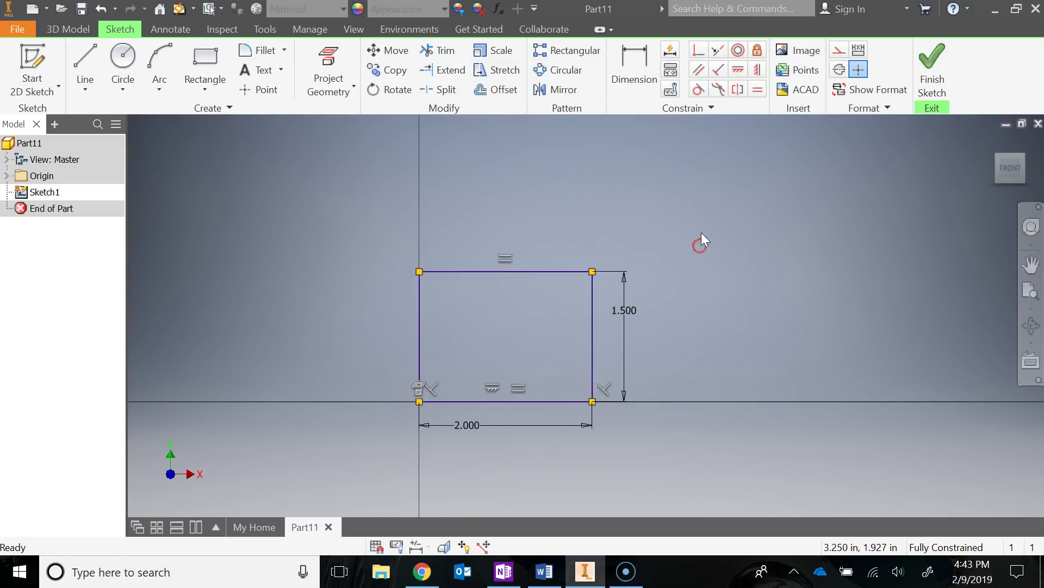
click(85, 64)
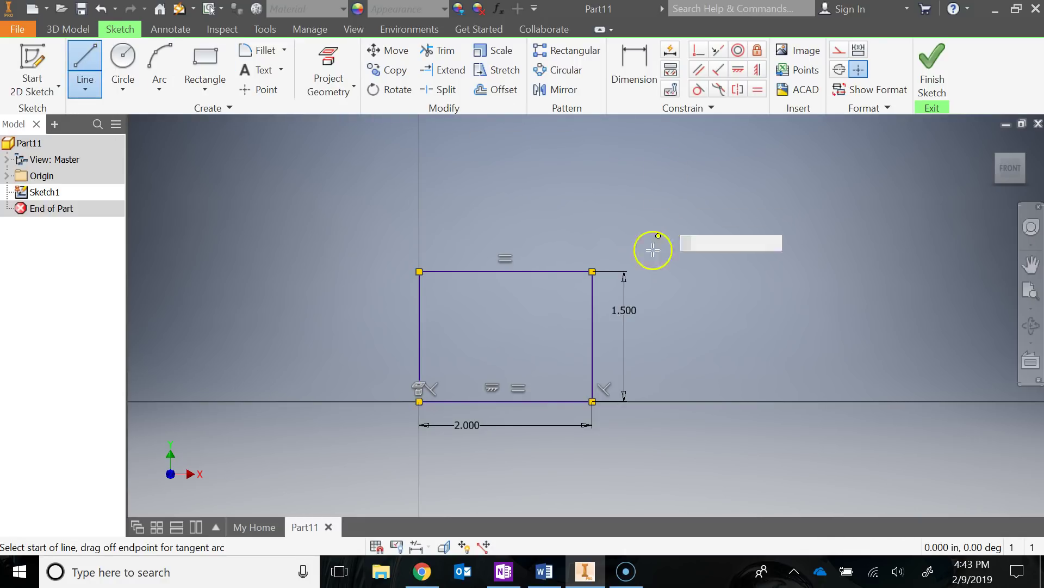
click(554, 271)
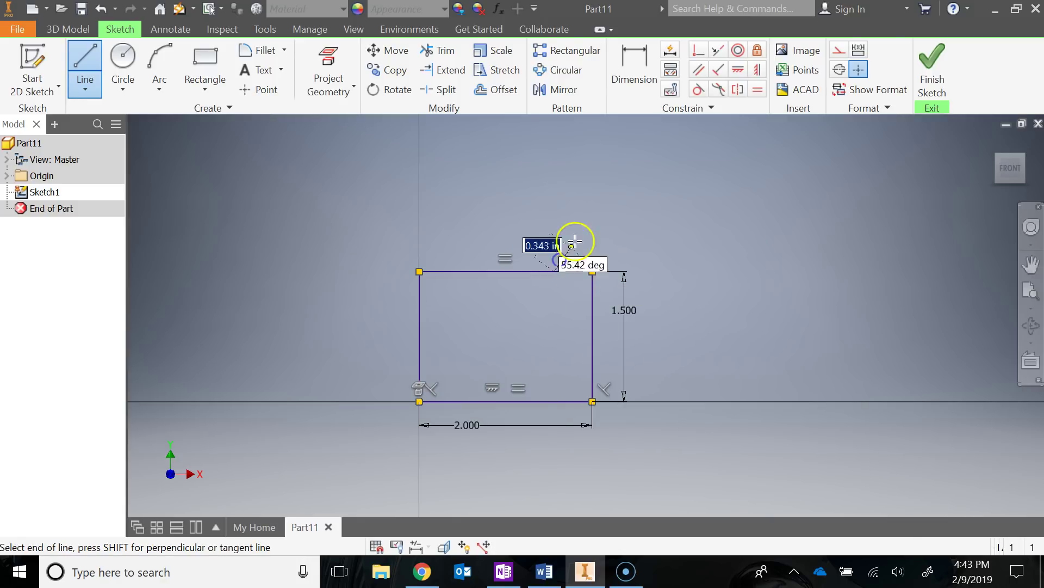
click(614, 197)
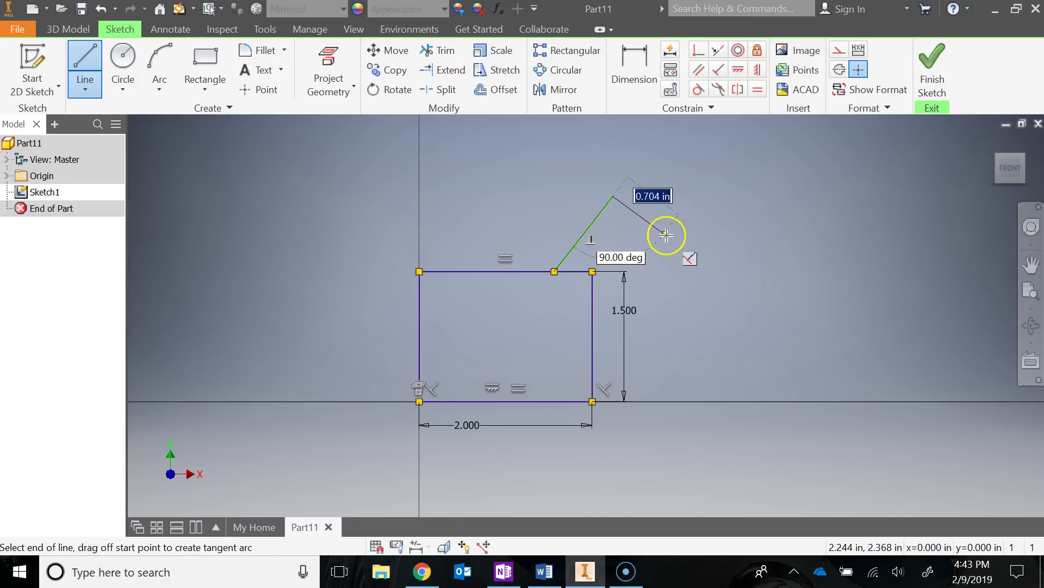
click(696, 212)
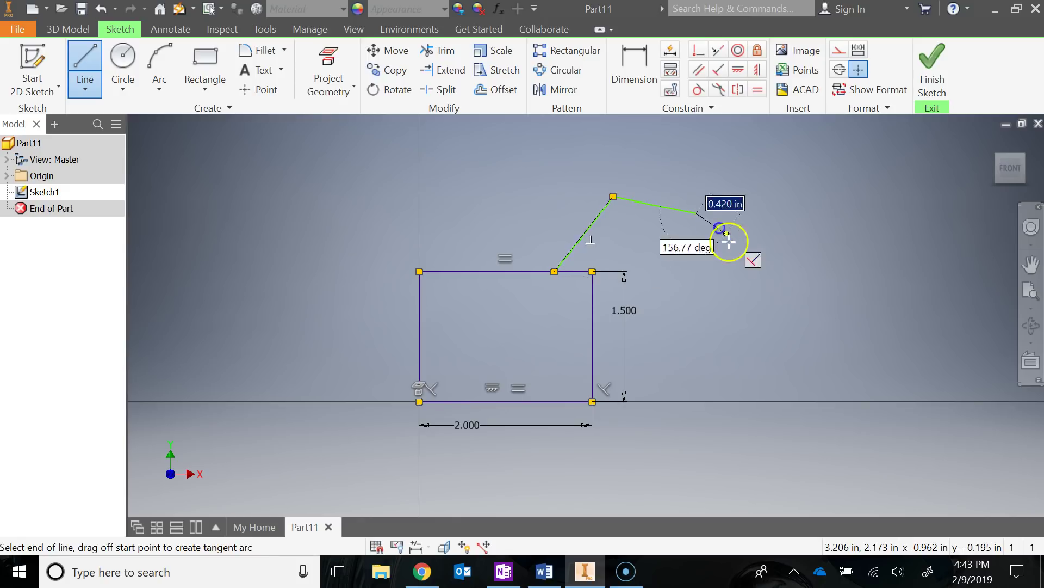
click(699, 303)
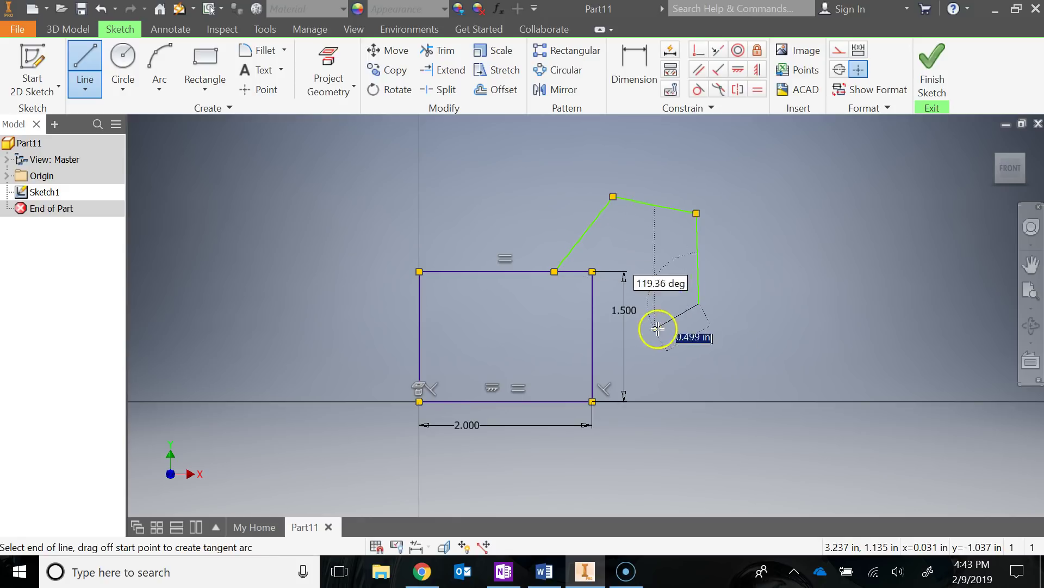
click(593, 321)
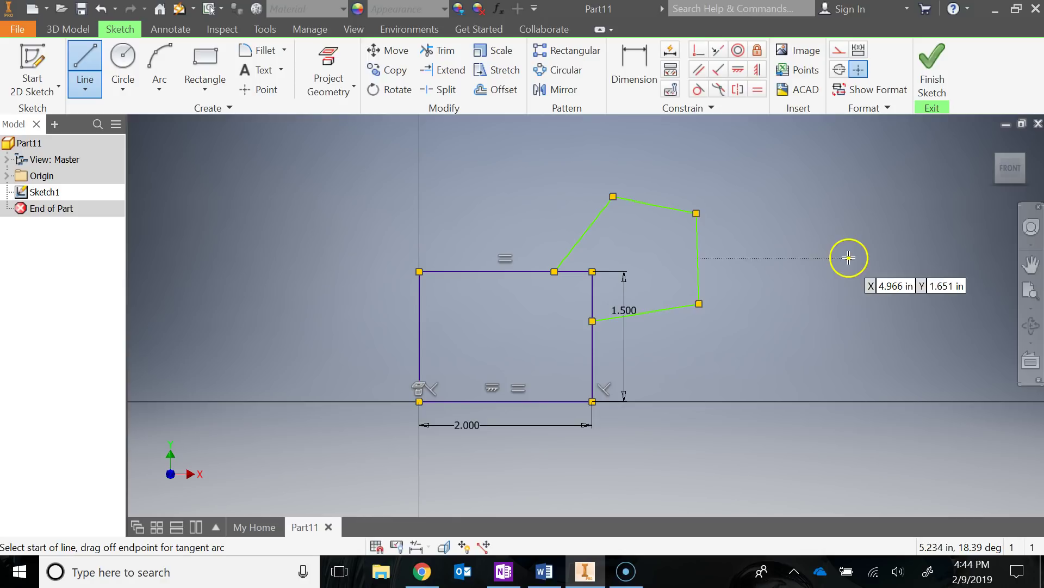
key(Escape)
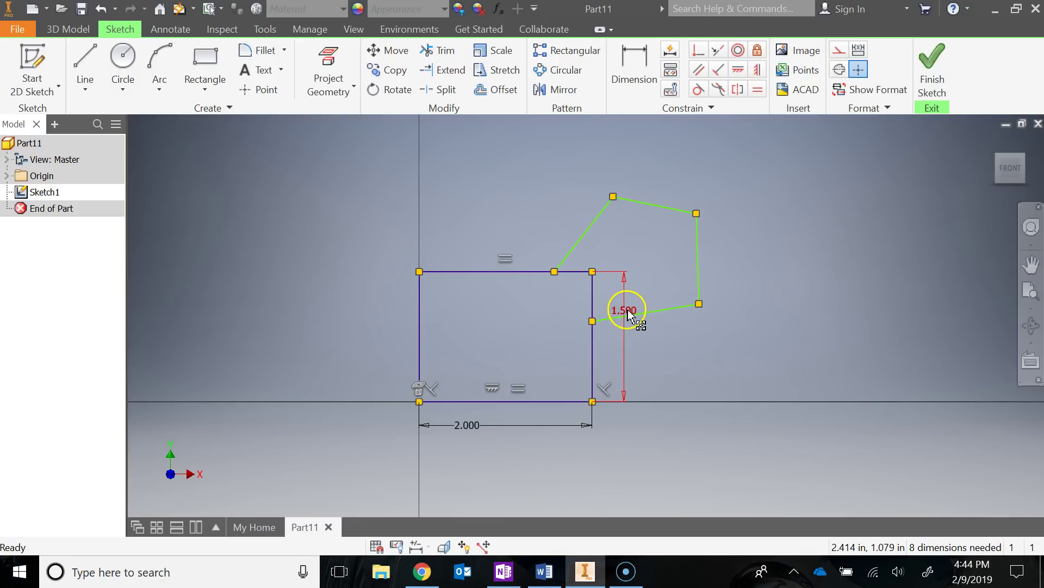
Move the 1.5 in height dimension inside the rectangle, near its right side
drag(626, 309, 573, 317)
key(F2)
scroll(750, 276, down, 1)
drag(777, 259, 811, 225)
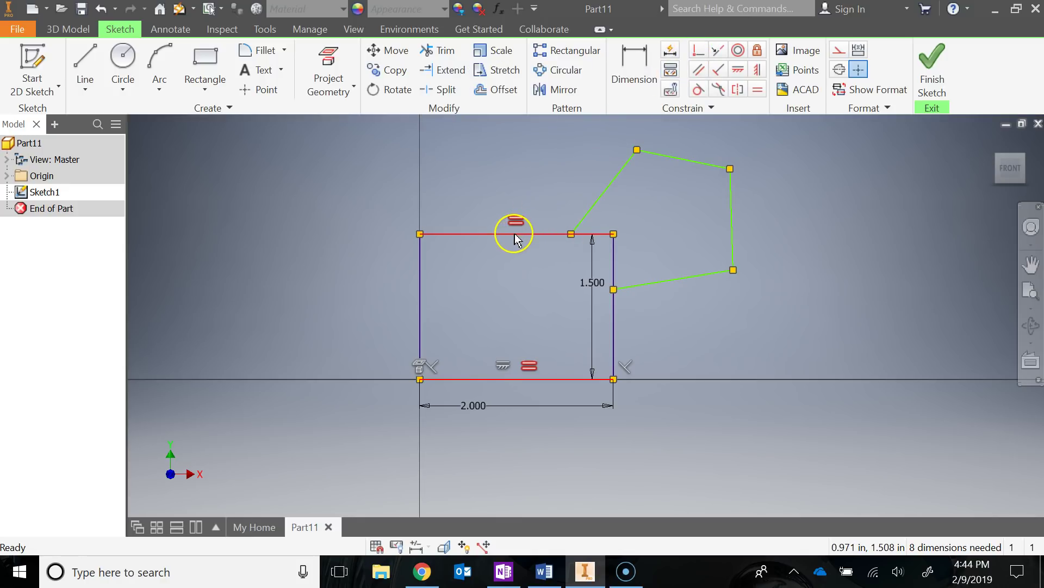
Apply a coincident constraint between the chain's start point and the midpoint of the rectangle's top side
click(698, 55)
click(572, 234)
click(572, 235)
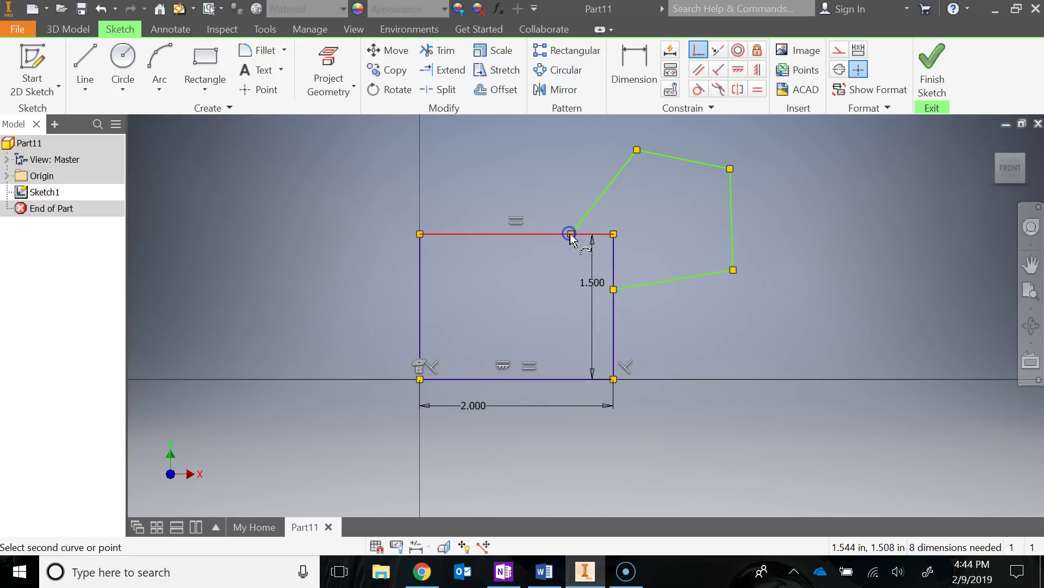
click(517, 234)
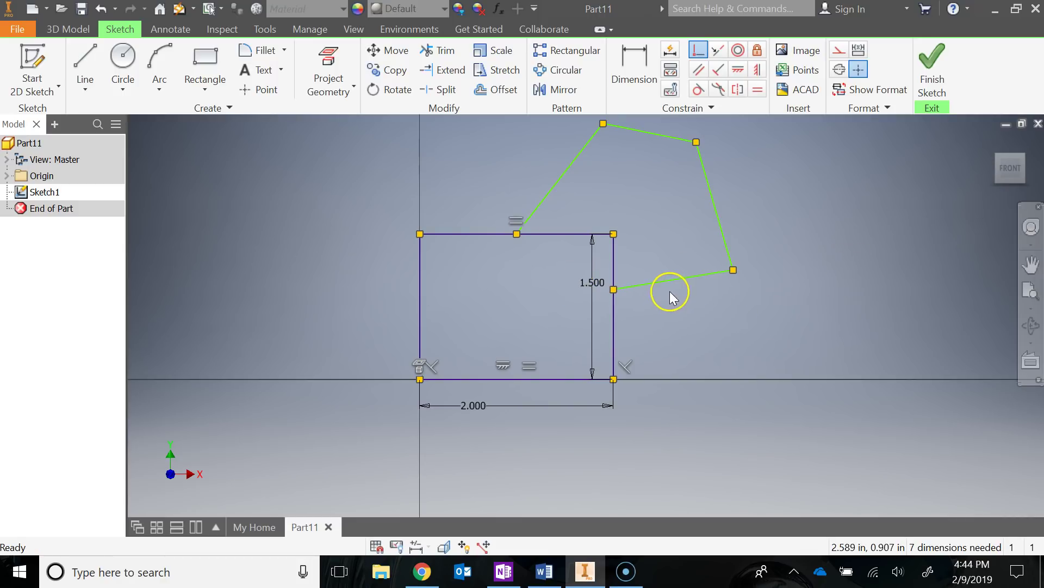
key(Escape)
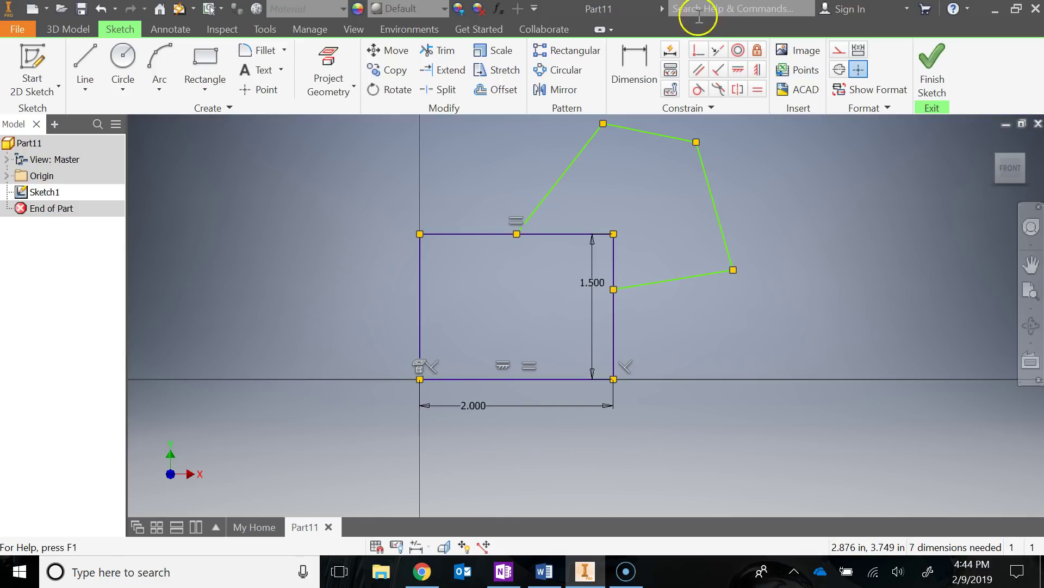
Apply a coincident constraint between the chain's end point and the midpoint of the rectangle's right side
click(698, 50)
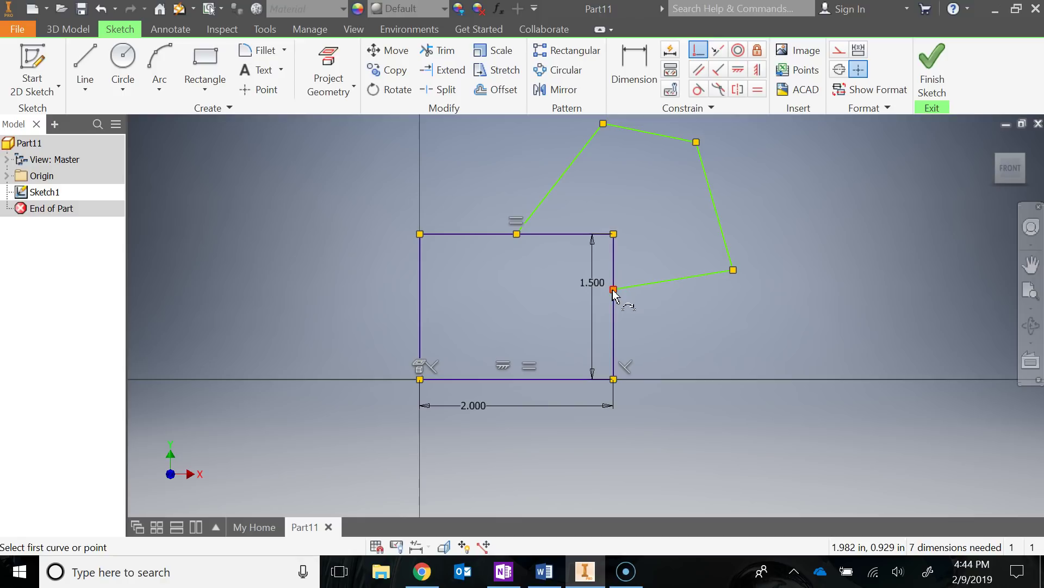
click(613, 317)
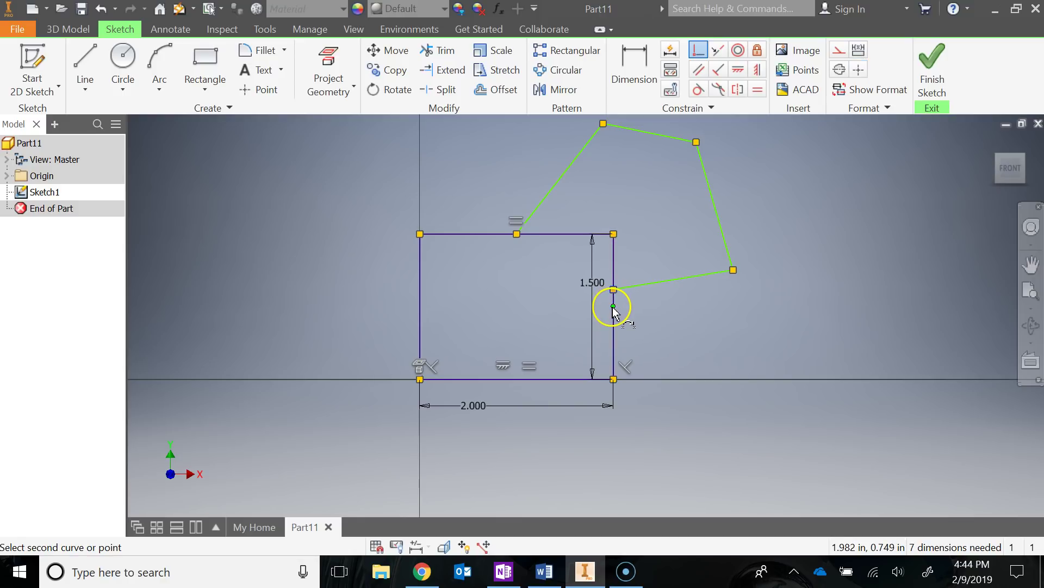
click(613, 307)
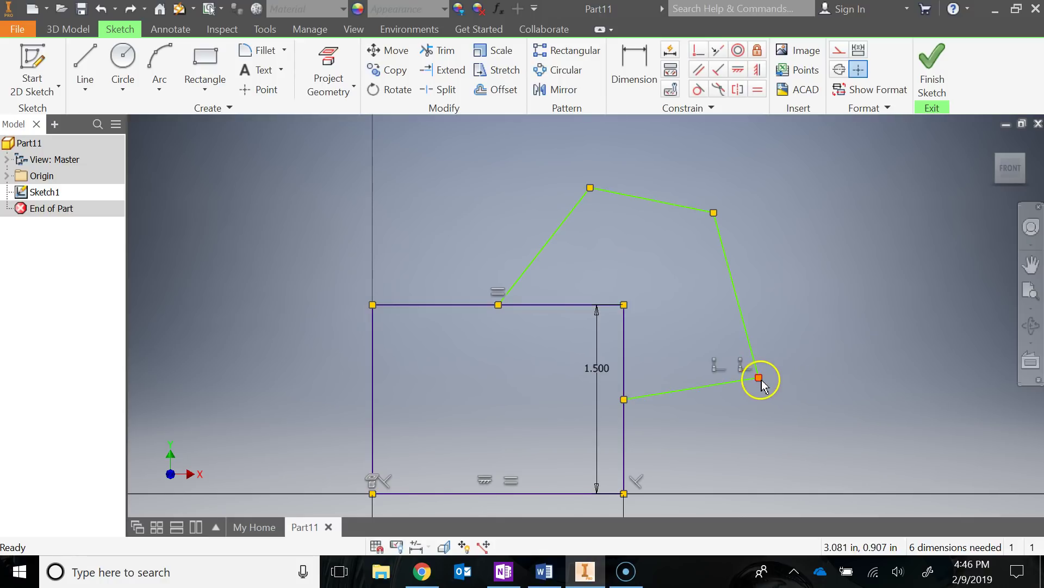
Reposition the chain's lower-right and upper-left vertices to test how freely the attached lines move
mouse_move(760, 380)
mouse_down()
mouse_move(762, 355)
mouse_move(810, 451)
mouse_move(712, 464)
mouse_move(801, 382)
mouse_move(759, 320)
mouse_move(851, 381)
mouse_move(778, 438)
mouse_move(800, 349)
mouse_move(800, 413)
mouse_move(820, 366)
mouse_move(794, 317)
mouse_move(783, 368)
mouse_move(743, 390)
mouse_move(742, 342)
mouse_move(785, 305)
mouse_move(790, 417)
mouse_move(722, 342)
mouse_move(783, 327)
mouse_move(779, 348)
mouse_up()
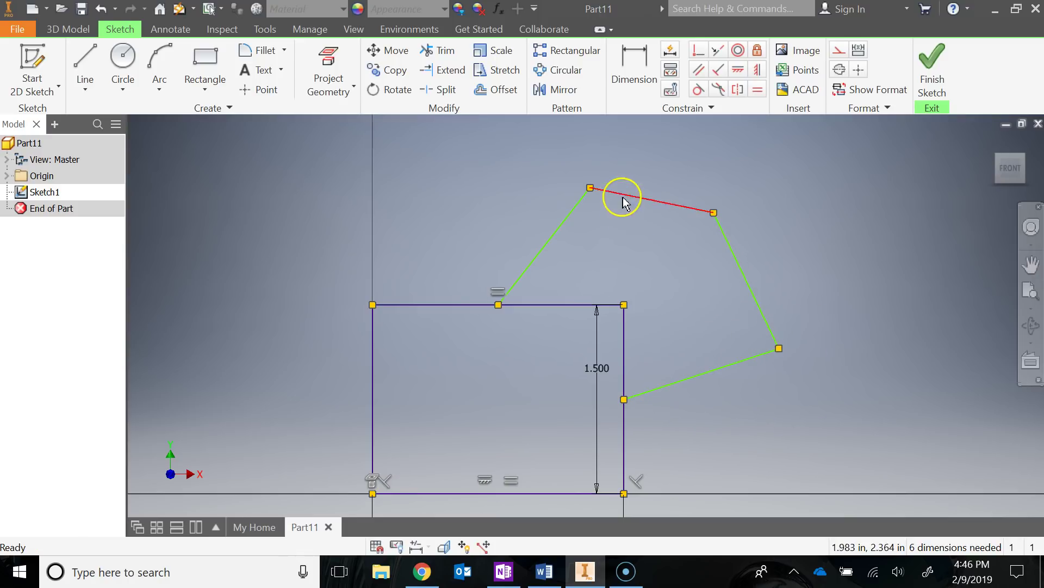
drag(590, 190, 591, 190)
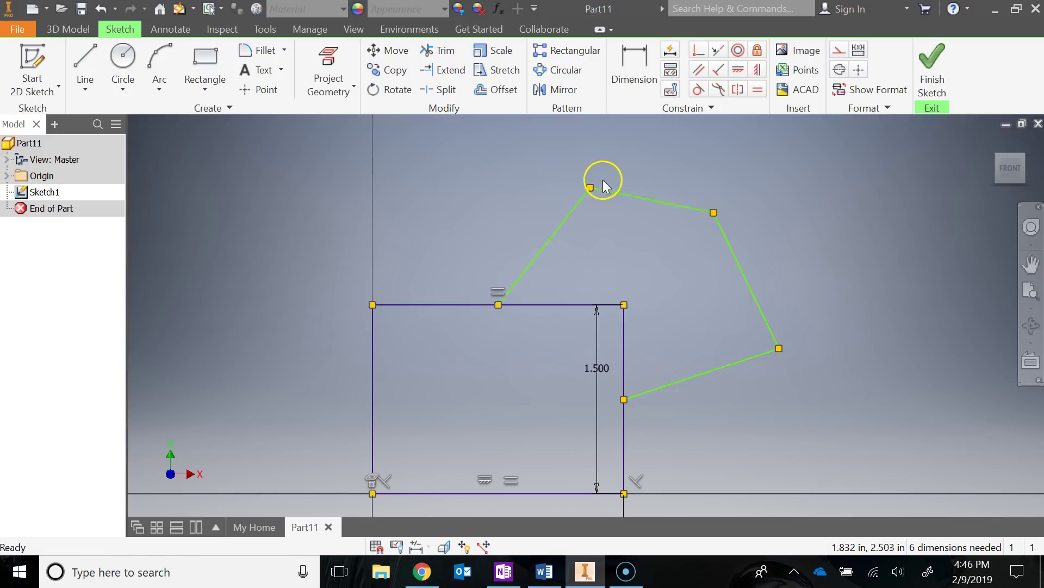
scroll(590, 189, up, 4)
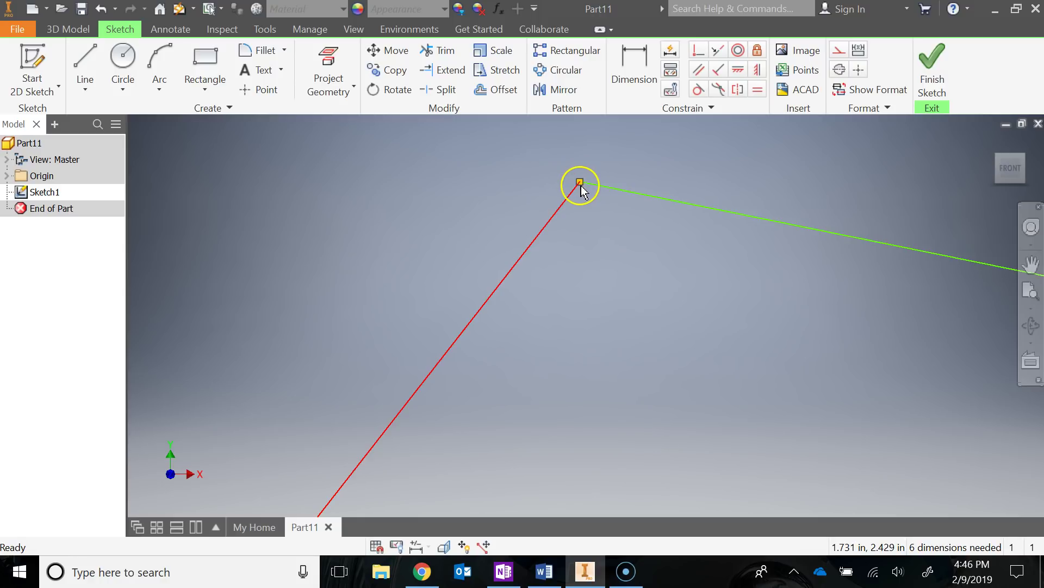
mouse_move(580, 183)
mouse_down()
mouse_move(555, 161)
mouse_move(517, 201)
mouse_move(671, 299)
mouse_move(447, 220)
mouse_move(616, 231)
mouse_move(515, 212)
mouse_move(616, 223)
mouse_up()
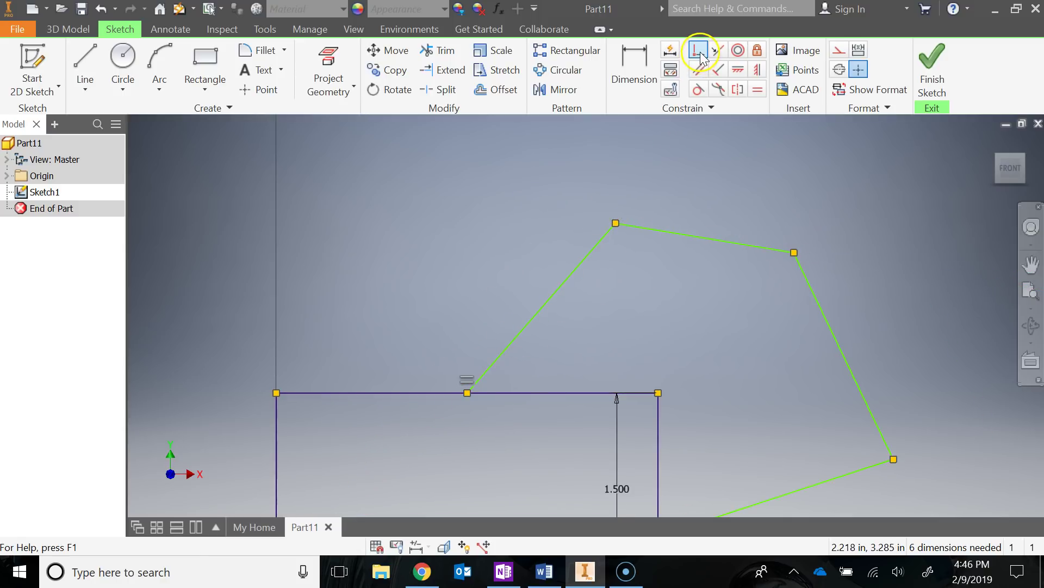
Delete all four lines of the chain attached to the rectangle
scroll(629, 294, up, 3)
middle_drag(633, 294, 626, 196)
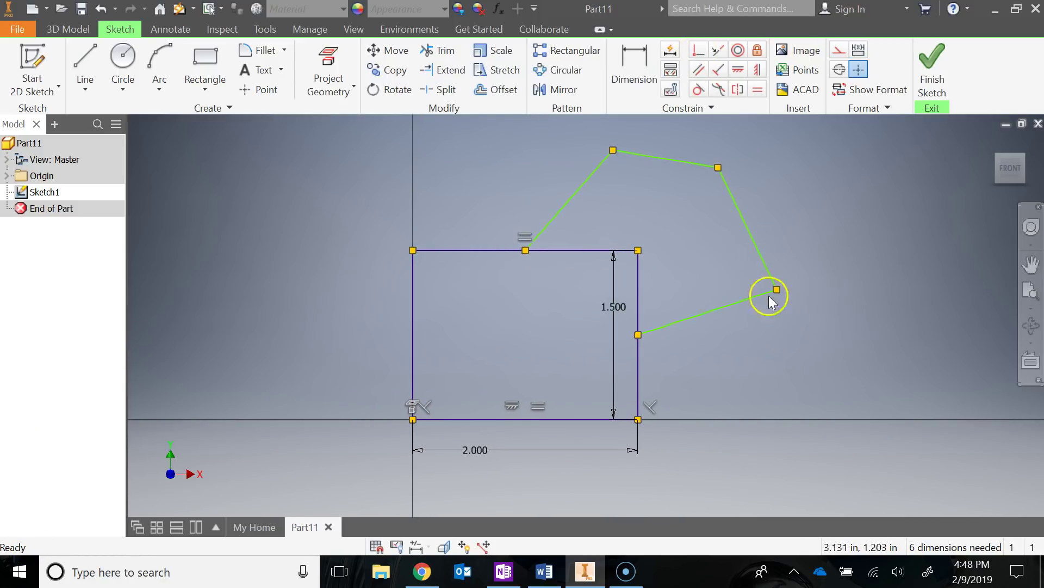
drag(811, 355, 747, 215)
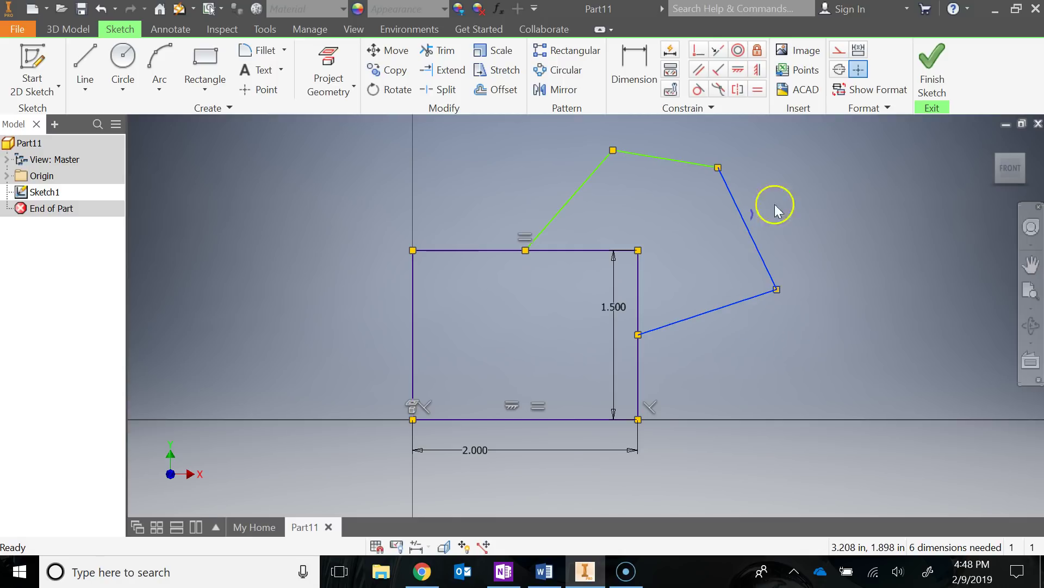
key(Delete)
drag(648, 188, 565, 144)
key(Delete)
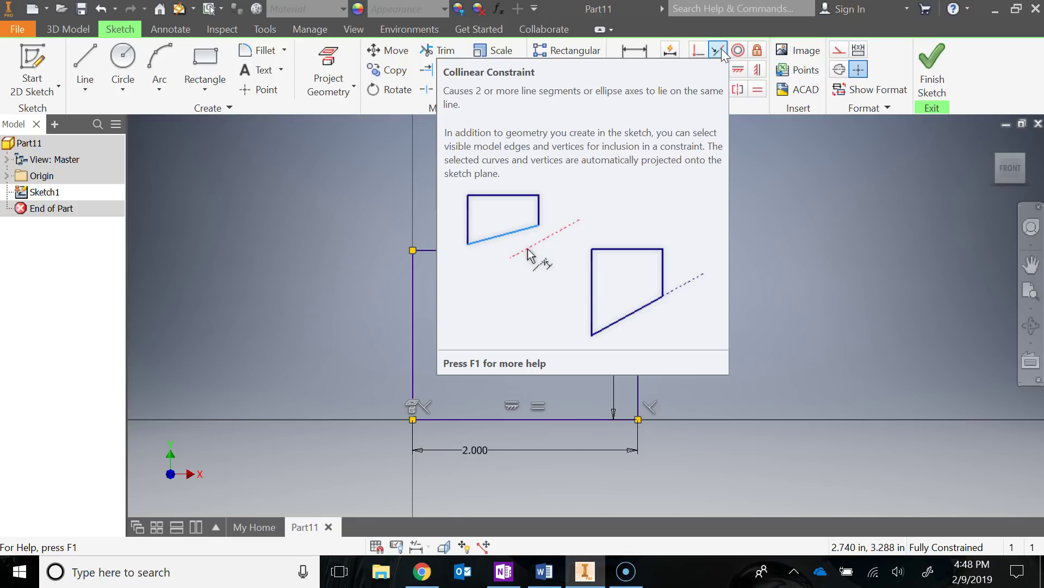
Sketch a single line slanting upward to the right, detached from the rectangle beyond its upper-right corner
click(722, 48)
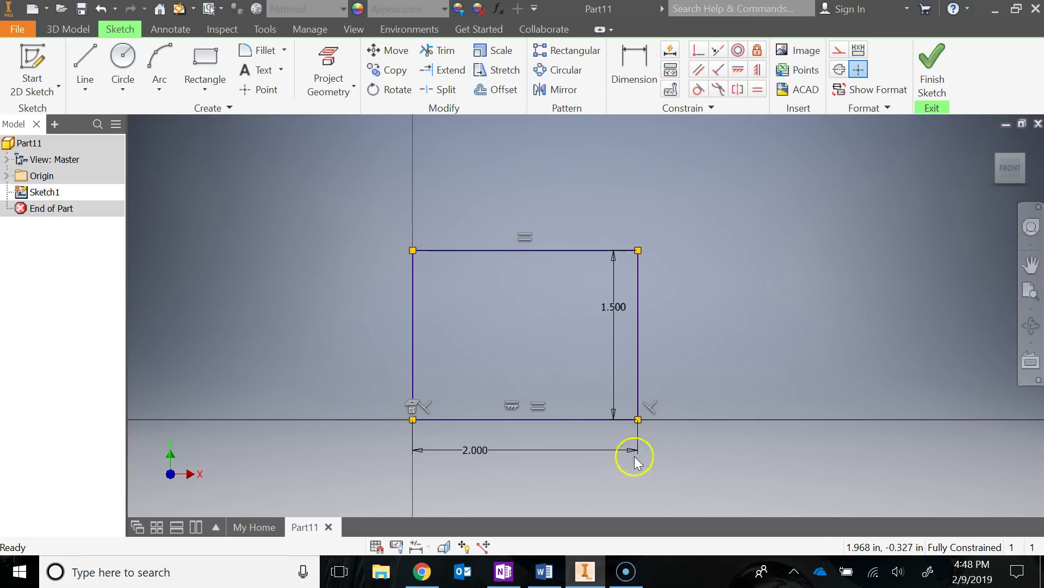
middle_drag(777, 319, 667, 294)
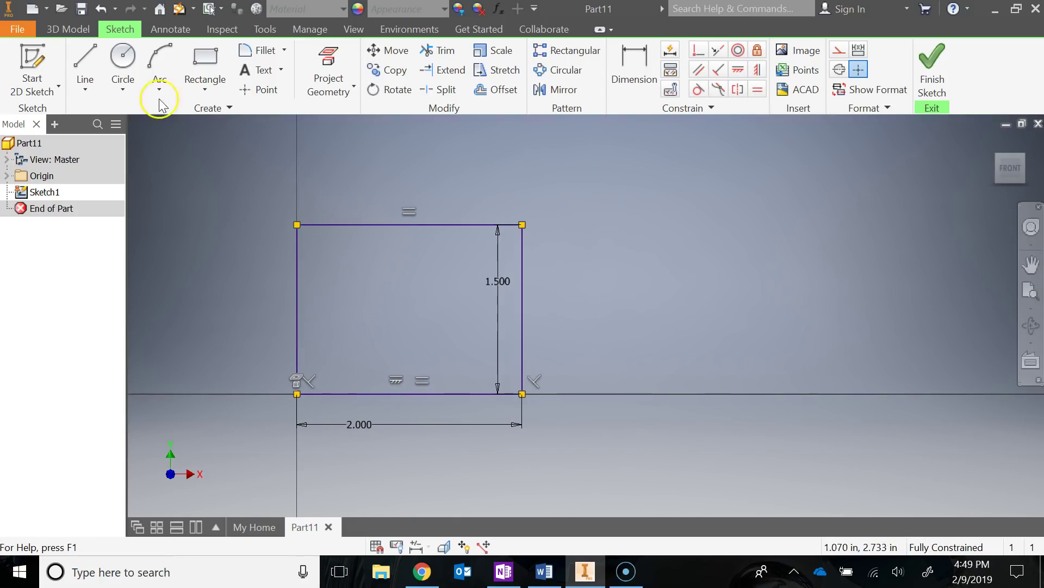
click(85, 63)
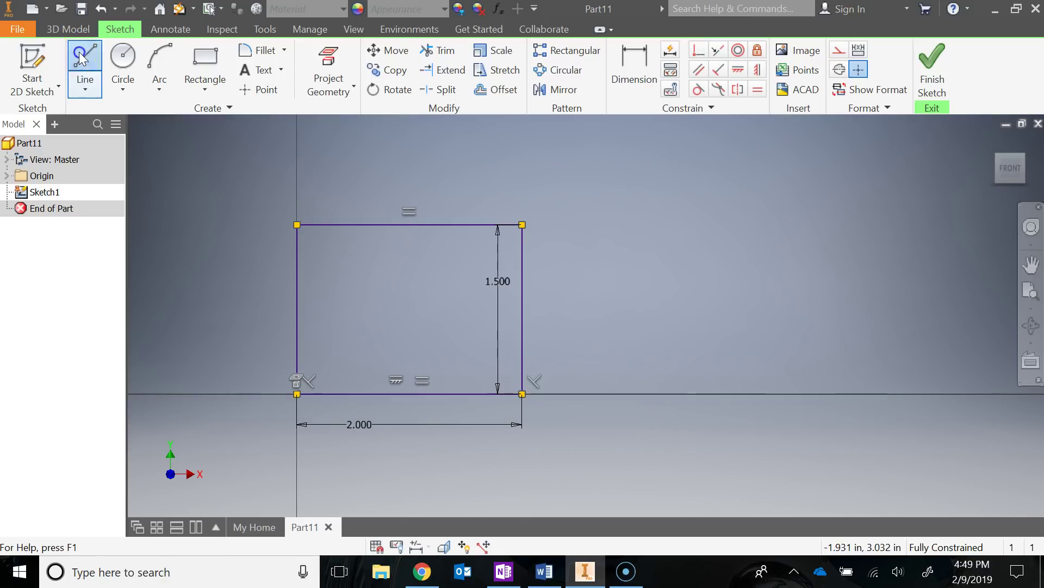
click(617, 216)
click(744, 137)
key(Escape)
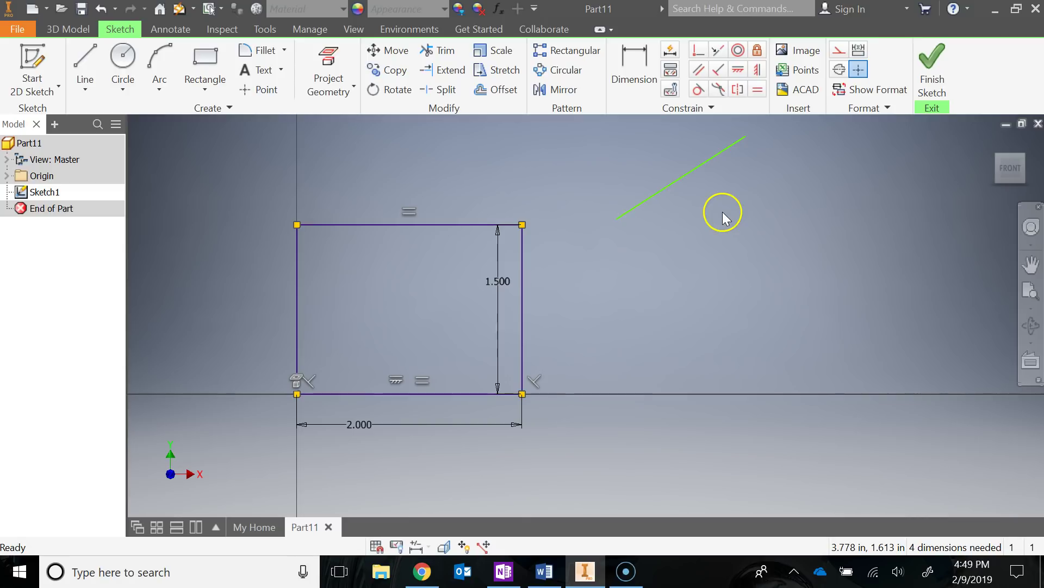
Apply a collinear constraint between the slanted line and the top side of the rectangle
click(720, 52)
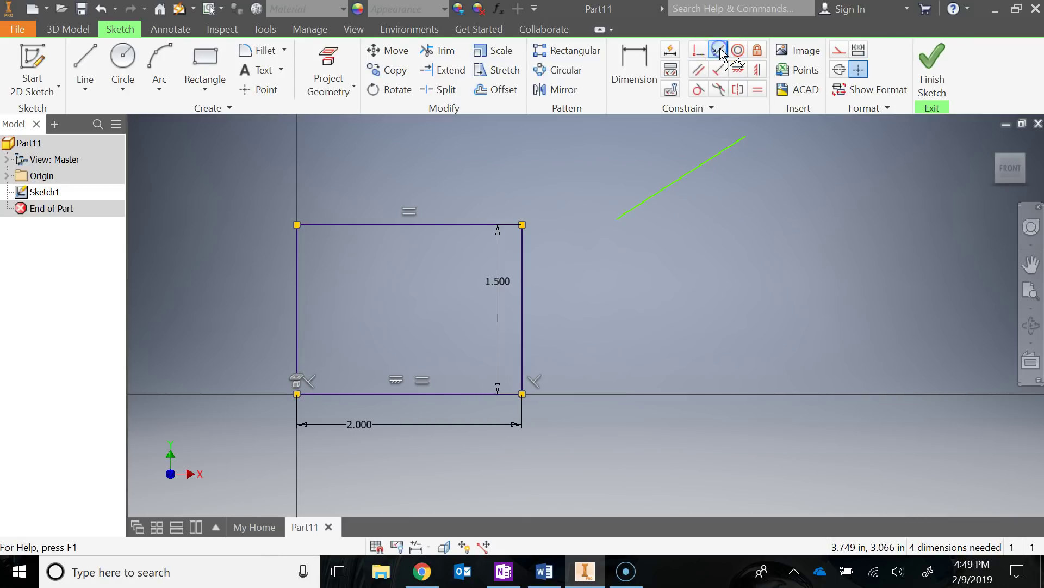
click(660, 197)
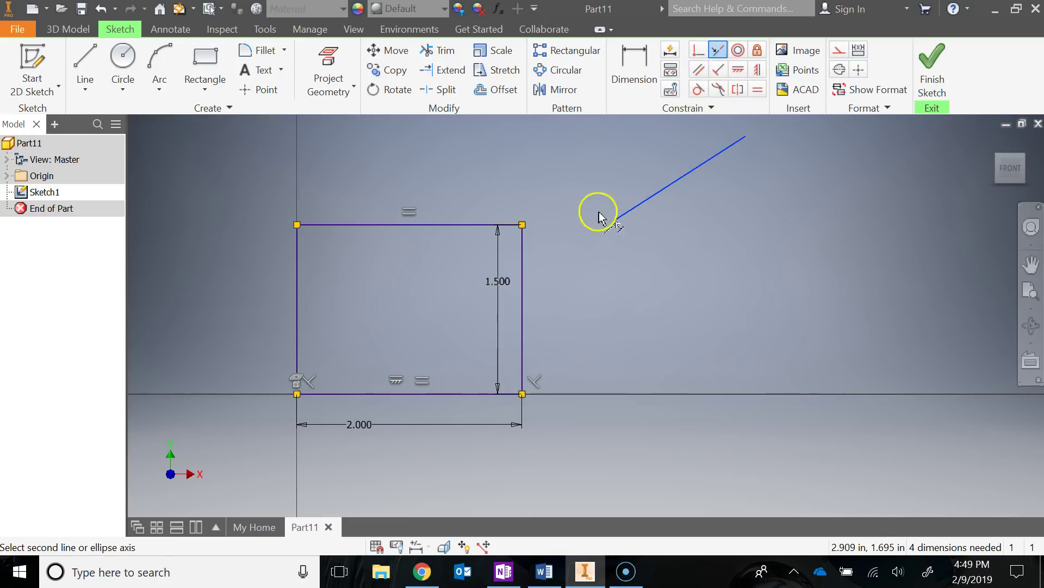
click(463, 225)
click(428, 225)
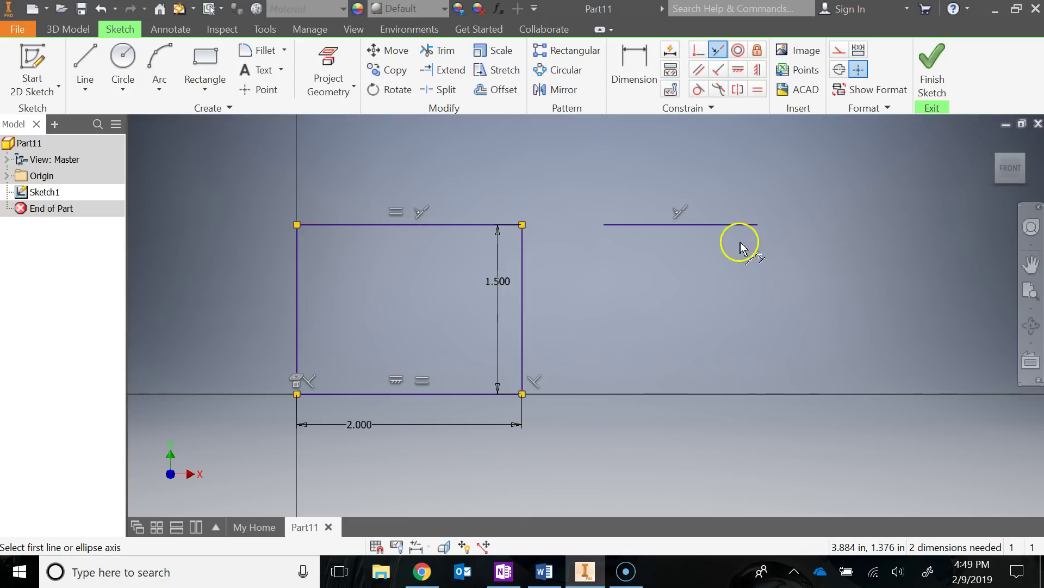
key(Escape)
Delete the separate collinear line and move the 1.5 in height dimension outside the rectangle's right side
drag(754, 244, 690, 203)
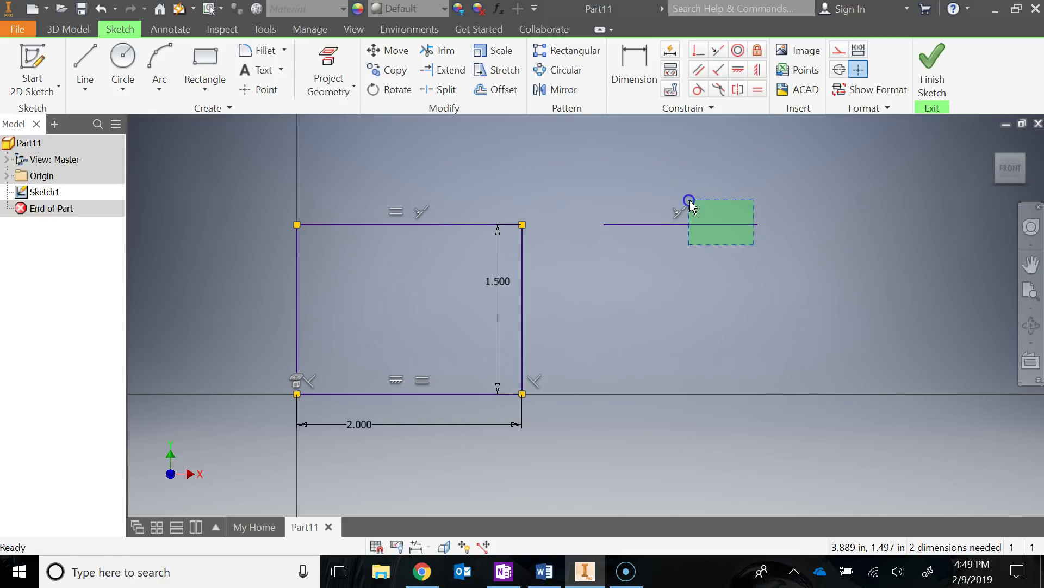
key(Delete)
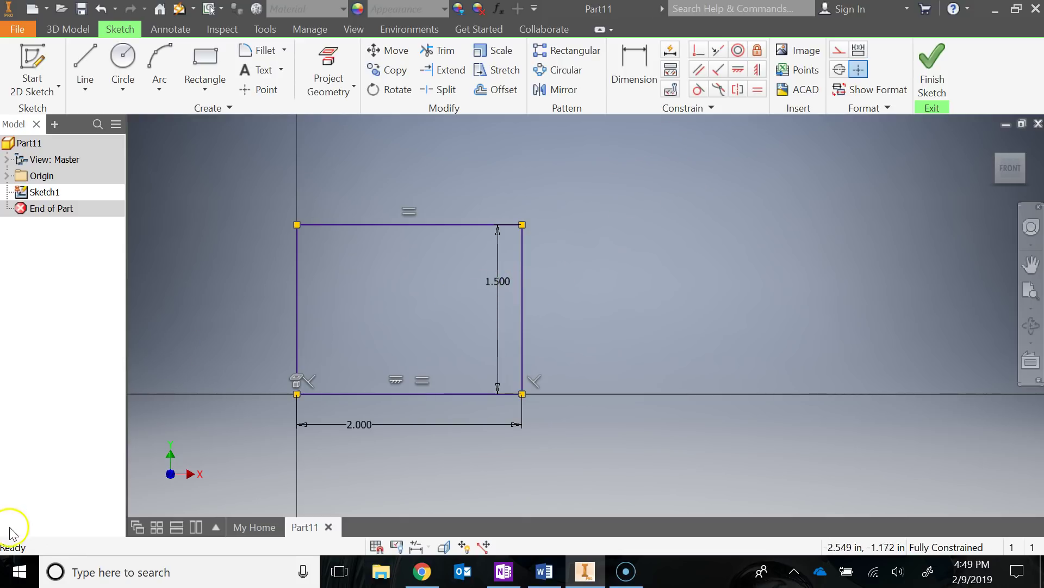
drag(497, 280, 573, 278)
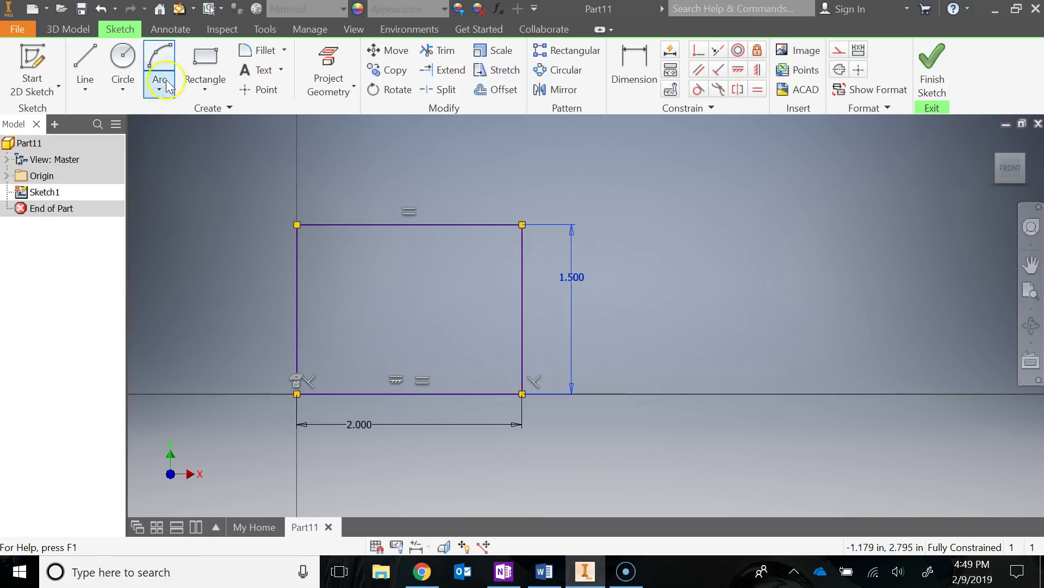
Sketch a three-line rectangular notch extending inward from the rectangle's right side, with both ends on that side
click(85, 59)
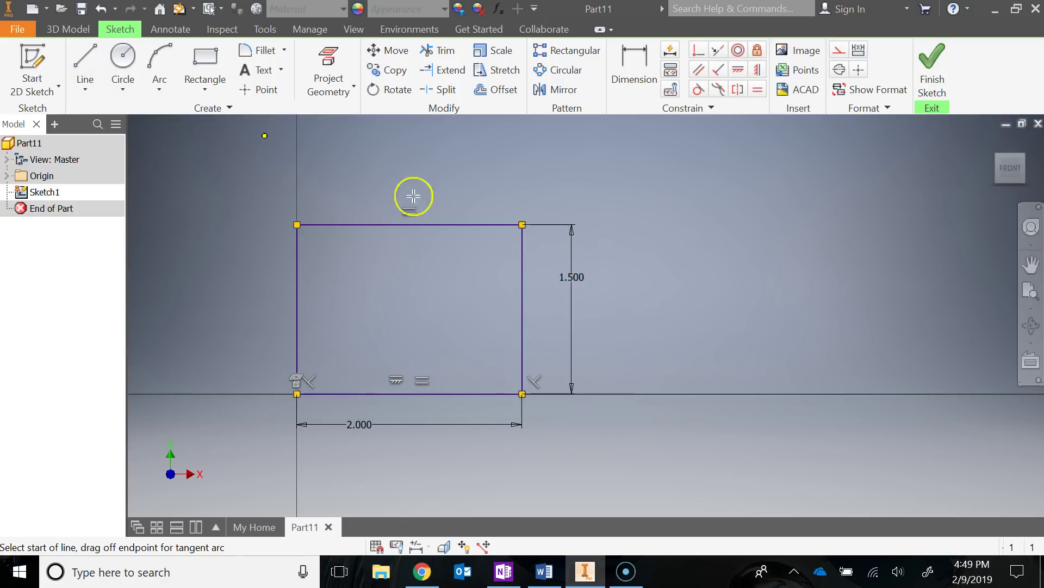
click(522, 282)
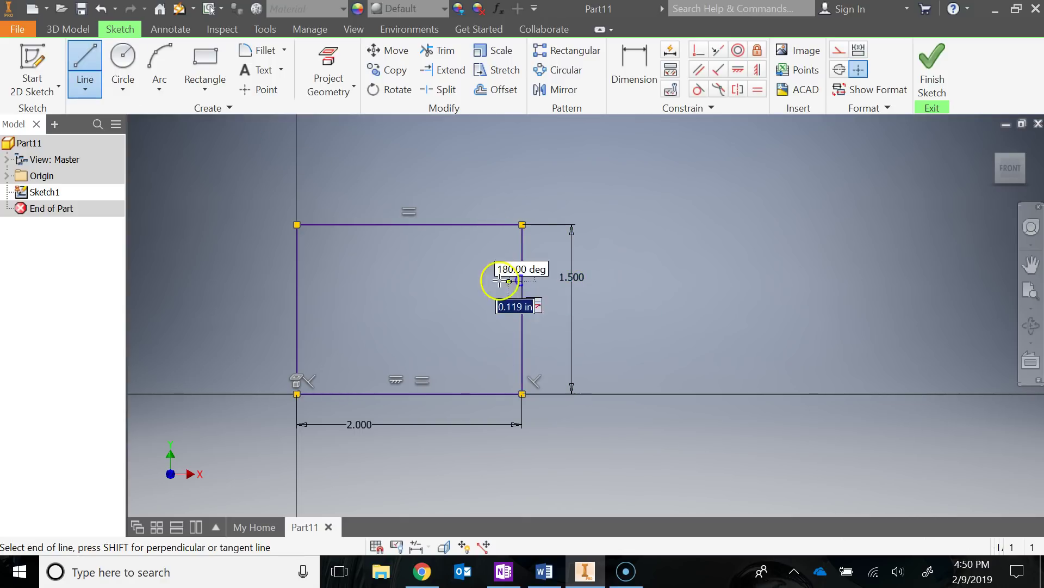
click(441, 281)
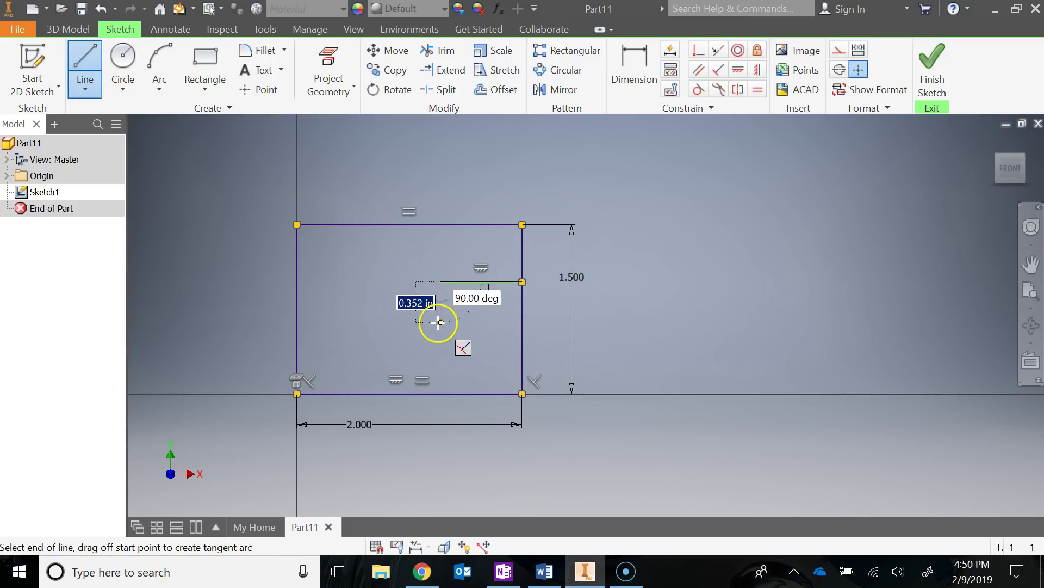
click(440, 324)
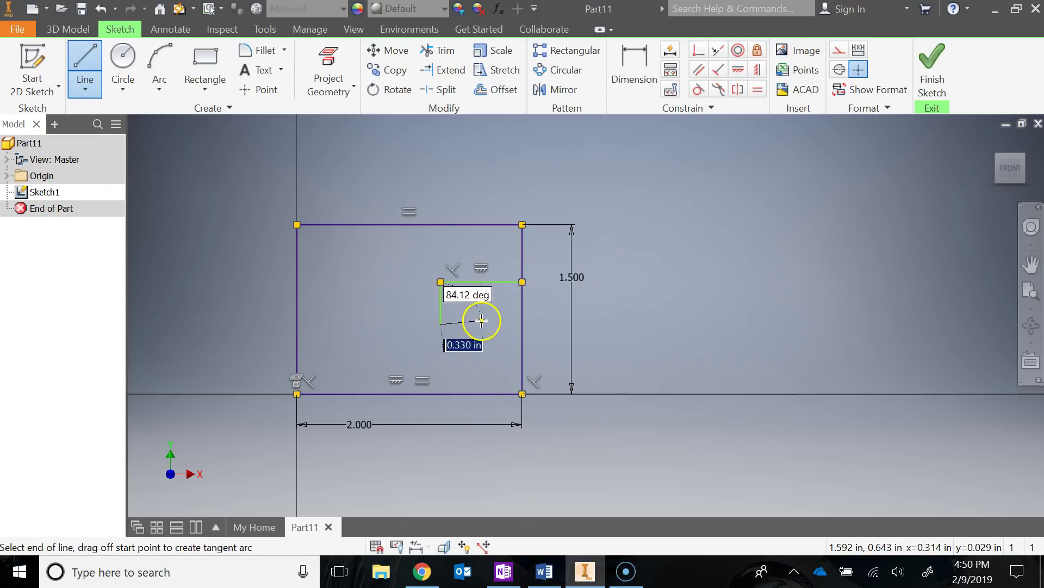
double_click(522, 323)
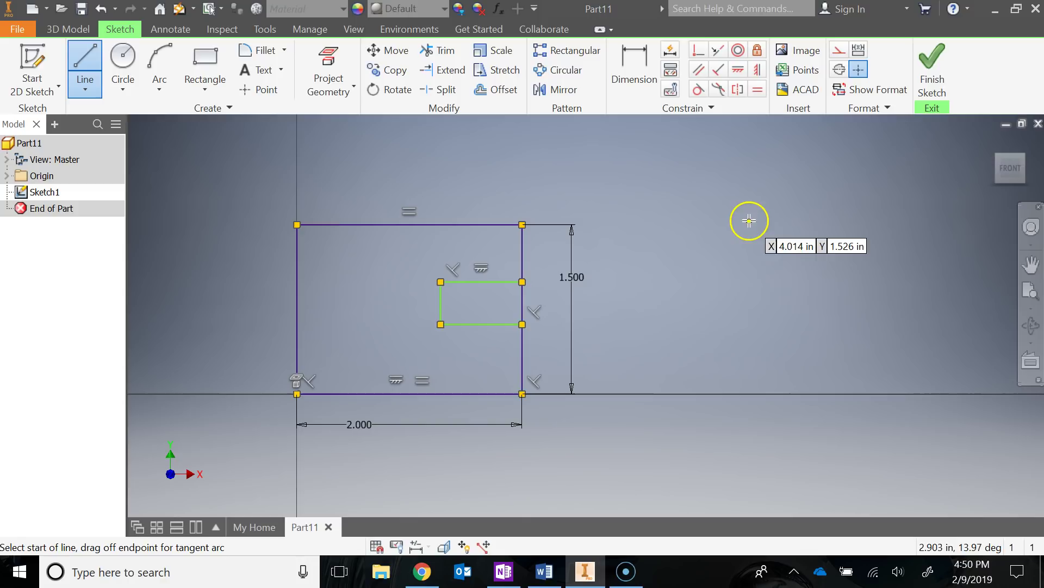
key(Escape)
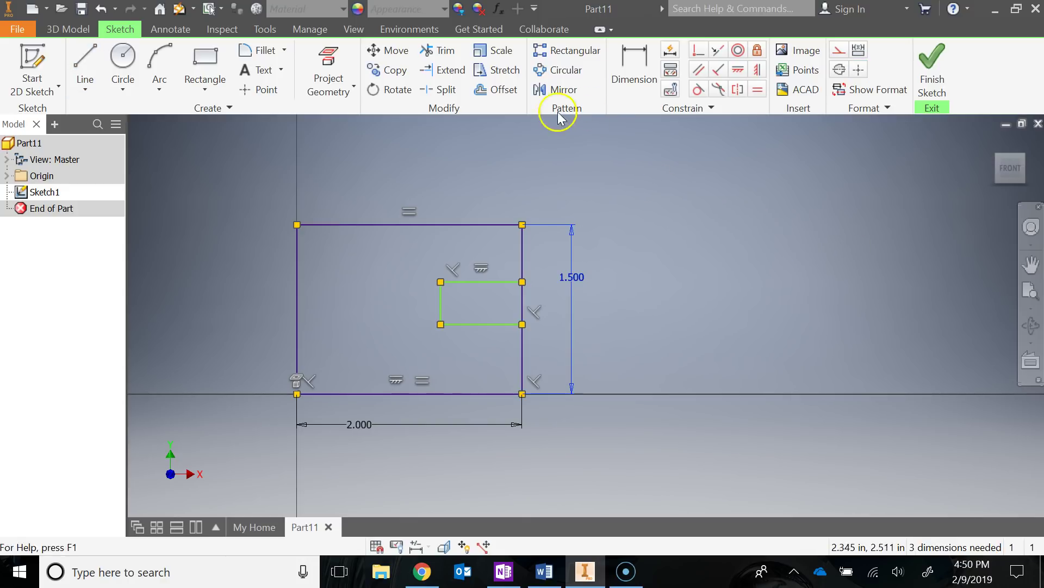
Trim the part of the rectangle's right side that lies between the two horizontal notch lines
click(441, 51)
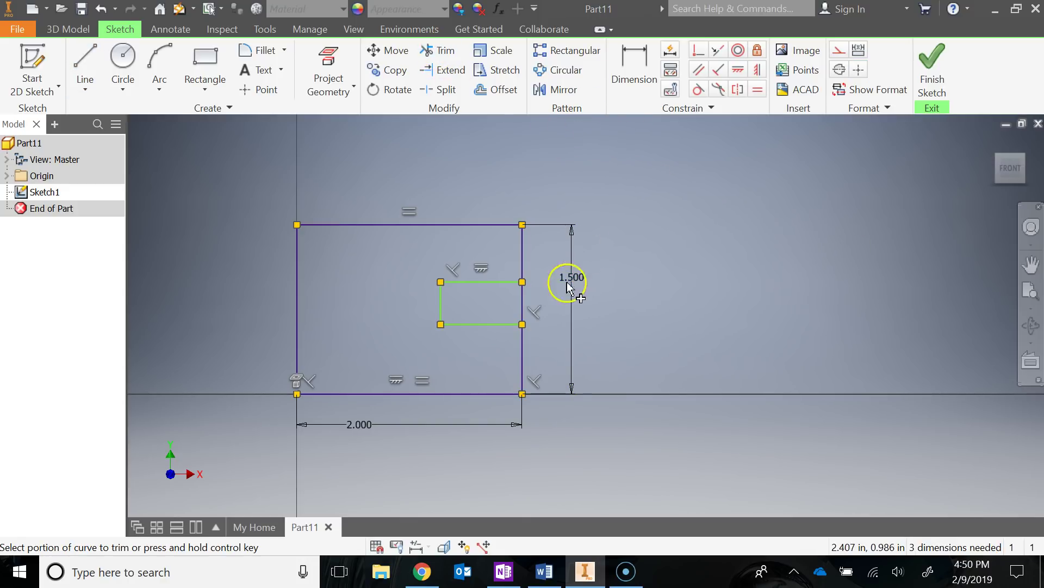
click(523, 303)
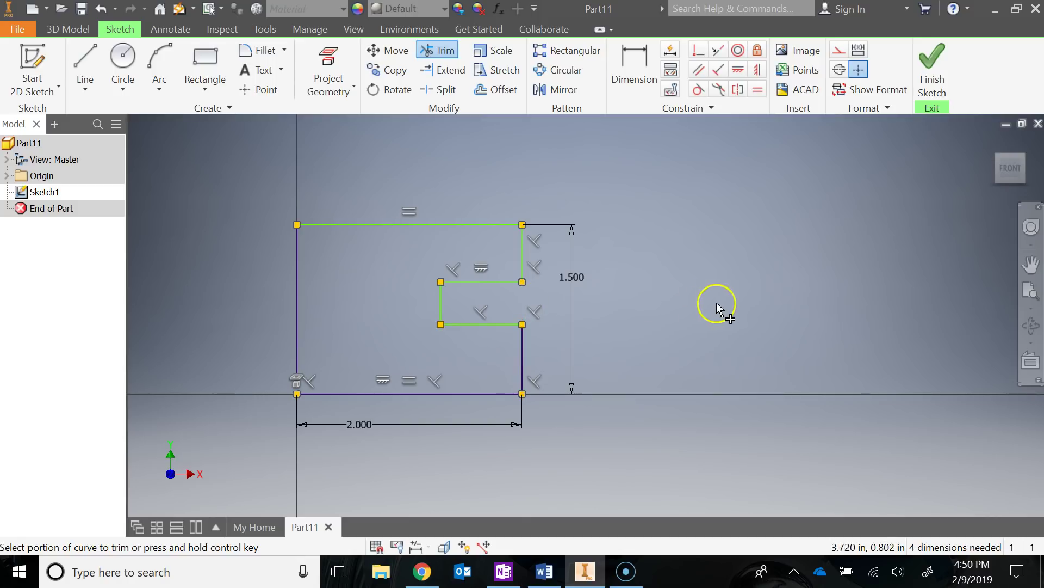
key(Escape)
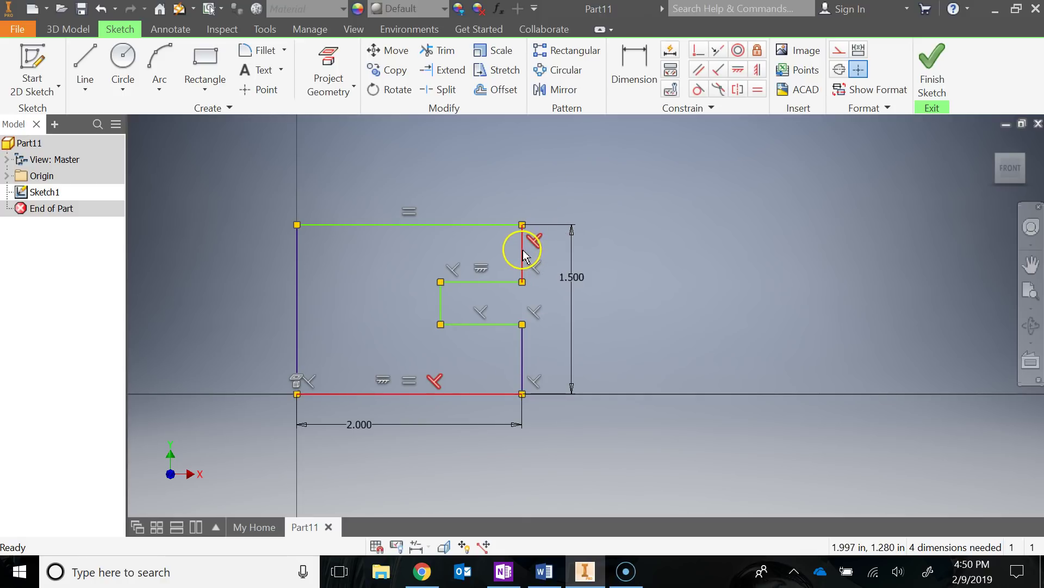
Delete the 1.5 in height dimension and test how the upper segment of the right side moves, undoing the last change
mouse_move(522, 246)
mouse_down()
mouse_move(541, 245)
mouse_move(499, 259)
mouse_move(478, 252)
mouse_move(528, 250)
mouse_up()
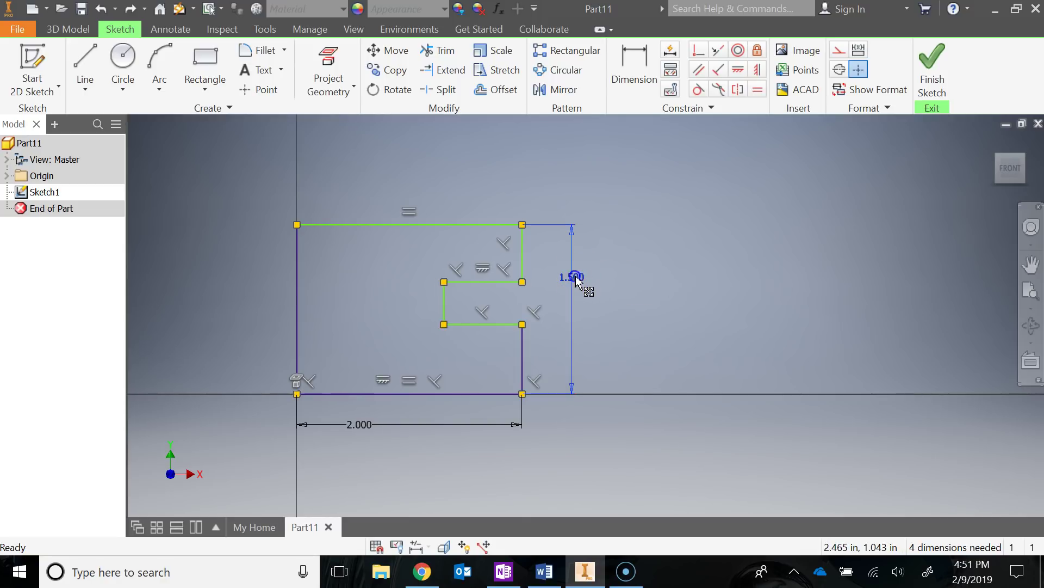
key(Delete)
click(460, 250)
click(317, 228)
drag(521, 254, 507, 246)
click(590, 255)
key(ctrl+z)
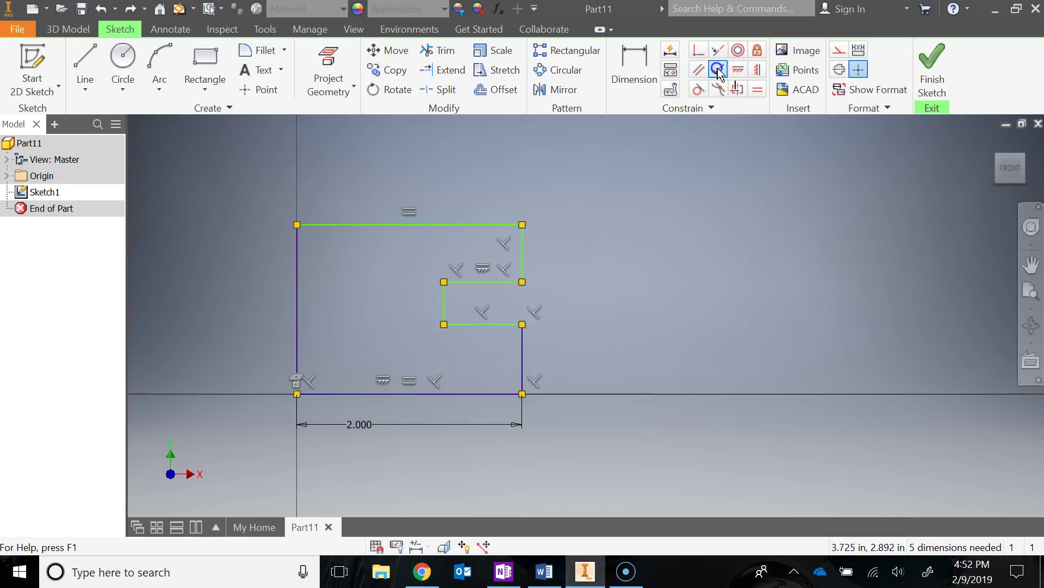
Make the top side perpendicular to the left side, and try the same constraint between the upper right segment and the top side
click(718, 71)
click(310, 225)
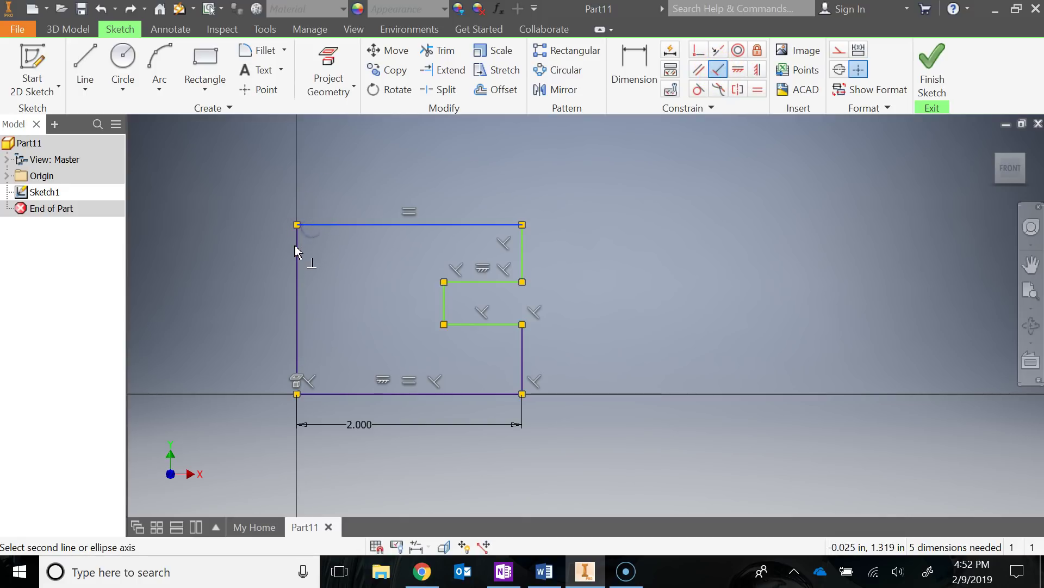
click(299, 244)
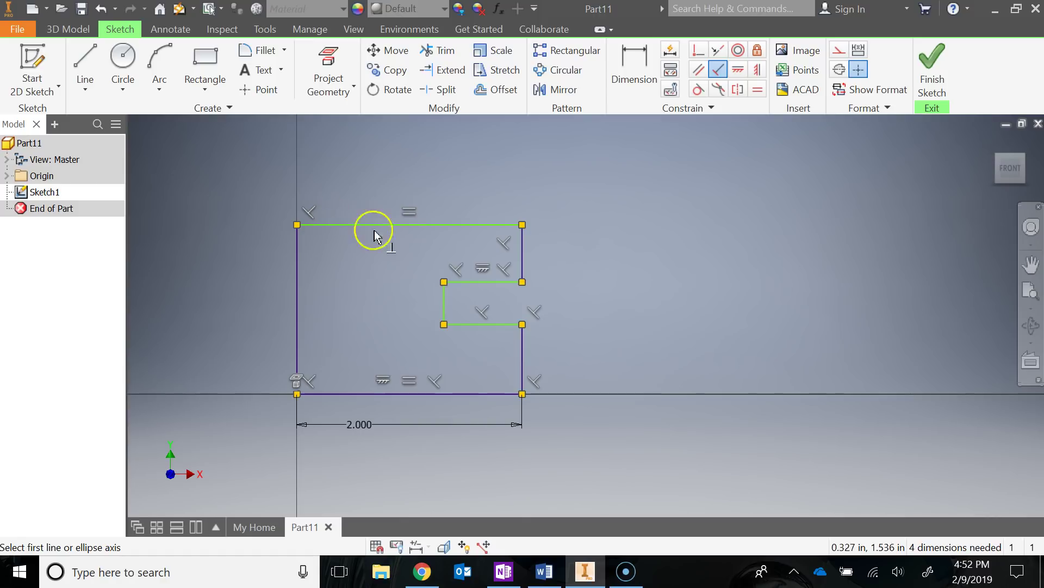
click(525, 247)
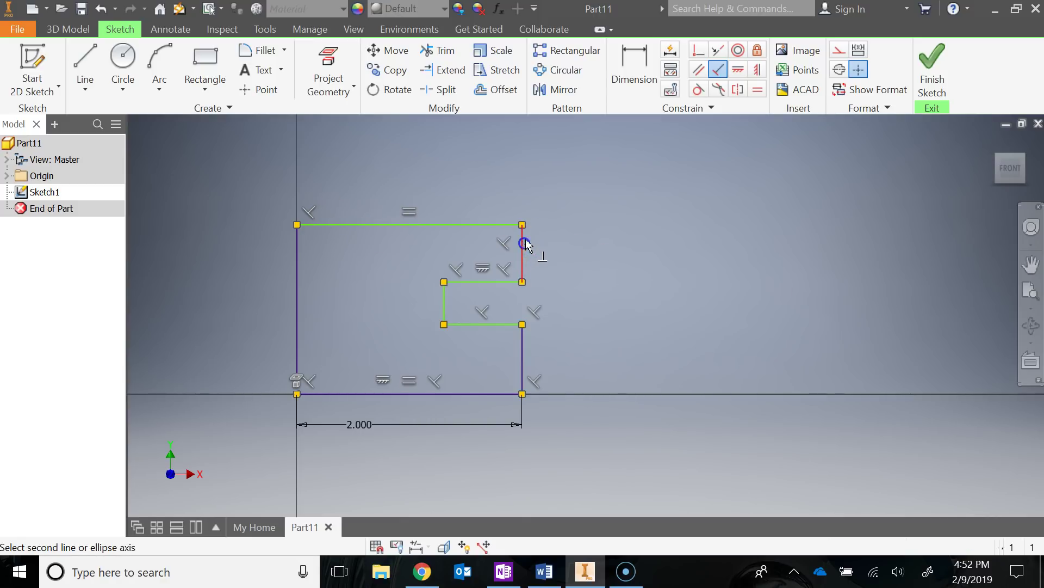
click(509, 226)
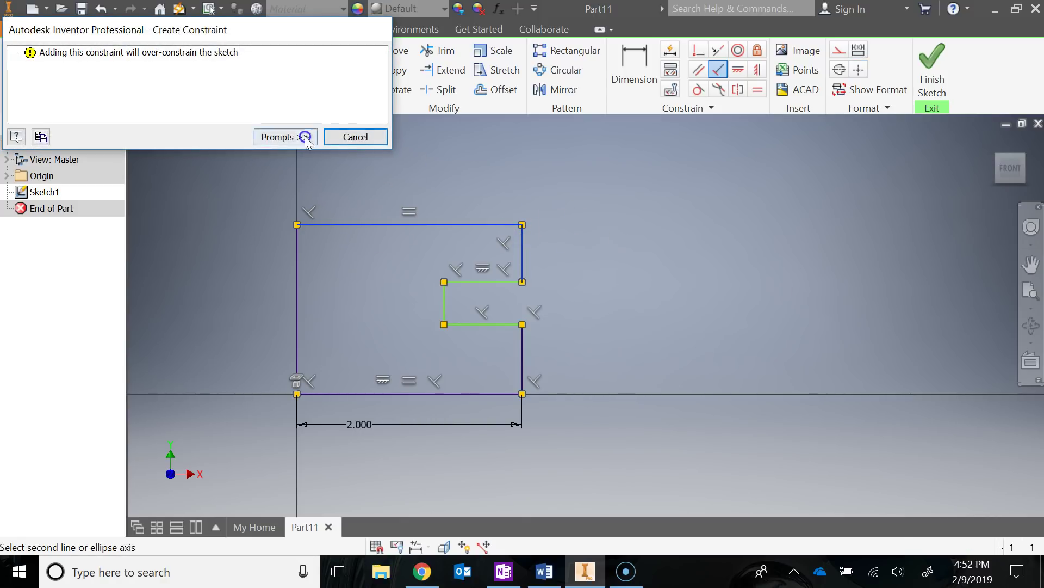
click(356, 137)
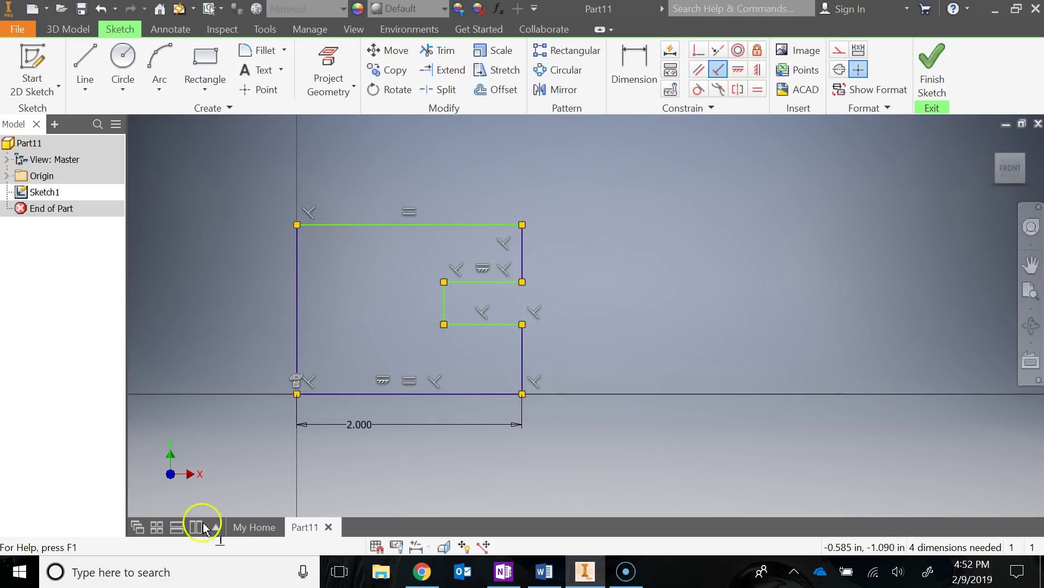
key(Escape)
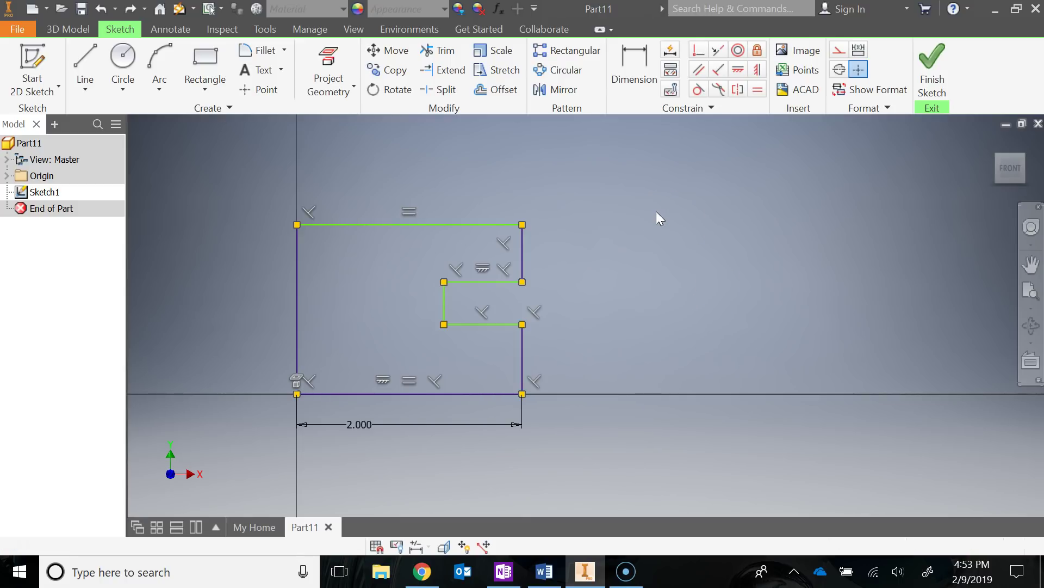
Undo the perpendicular constraint, dimension deletion, trim and notch lines to restore the plain dimensioned rectangle
key(ctrl+z)
key(ctrl+z)
key(ctrl+z)
key(ctrl+z)
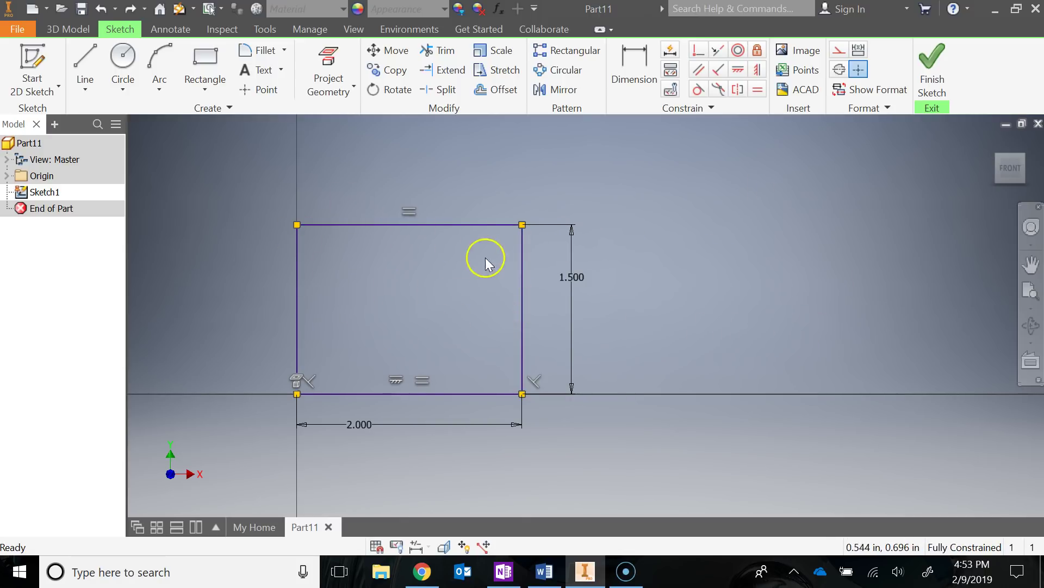
middle_drag(653, 333, 601, 327)
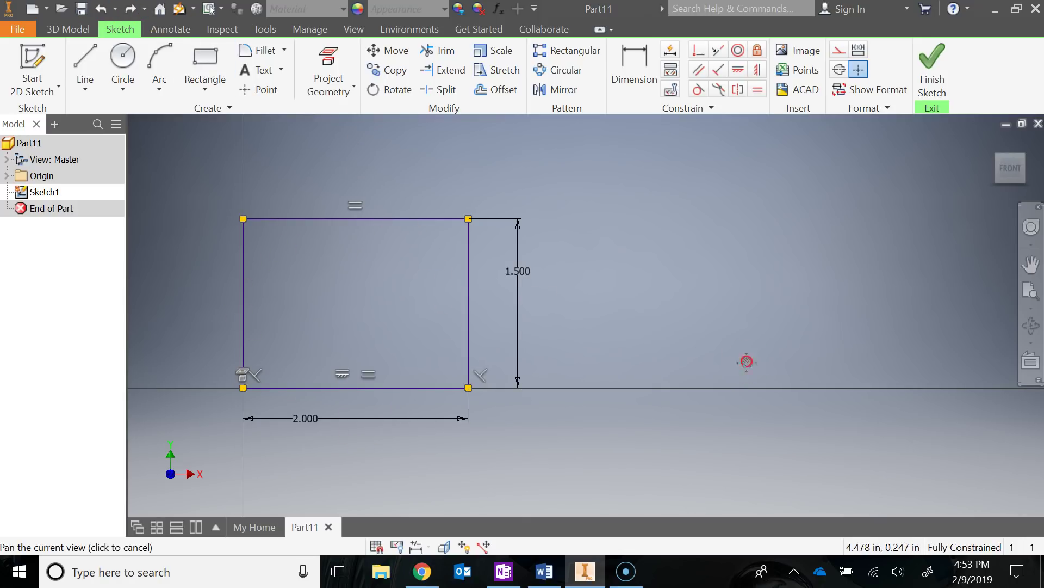
middle_drag(746, 362, 704, 367)
click(91, 58)
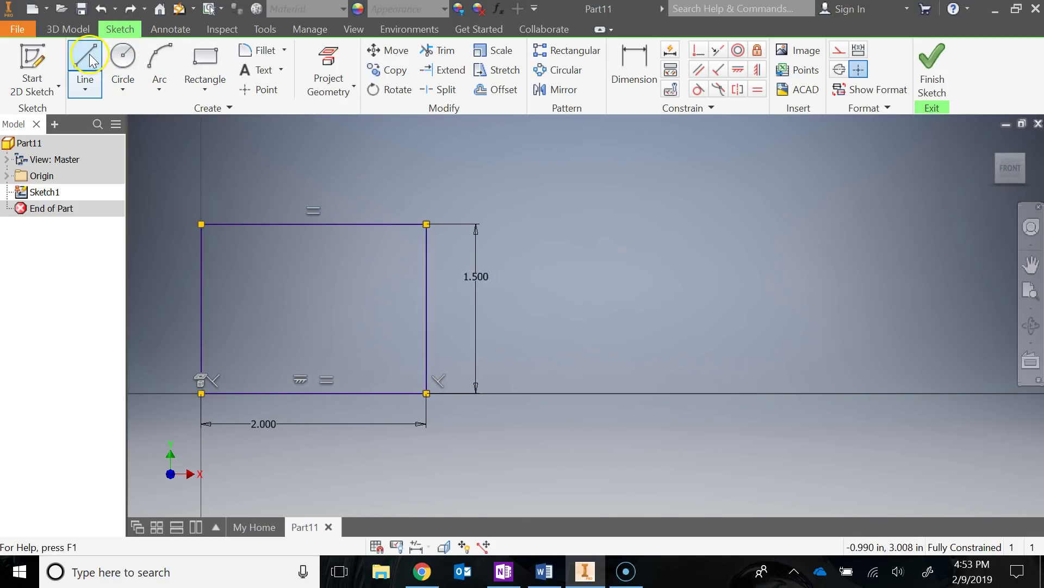
click(91, 60)
click(601, 187)
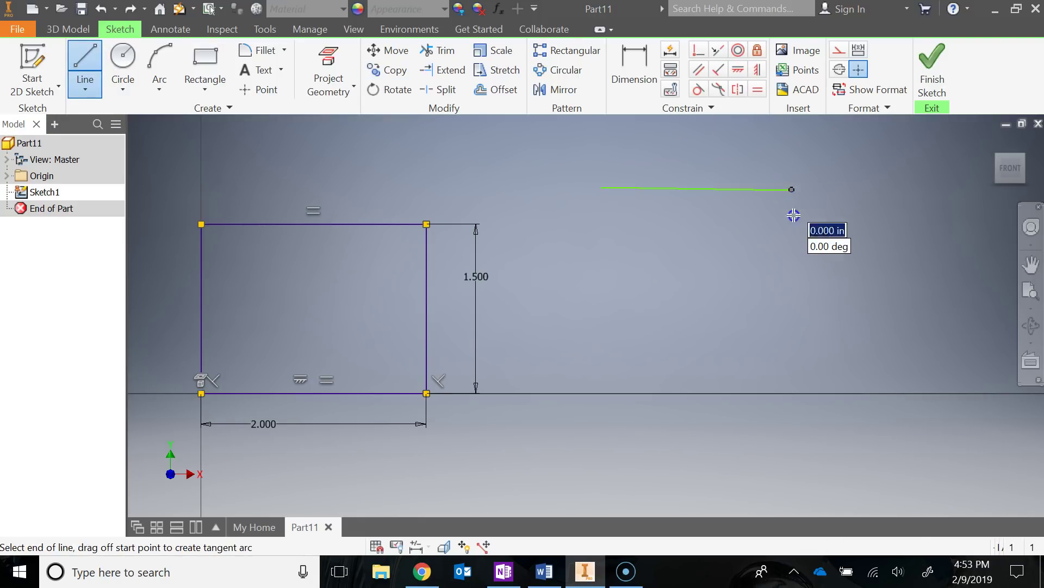
click(785, 195)
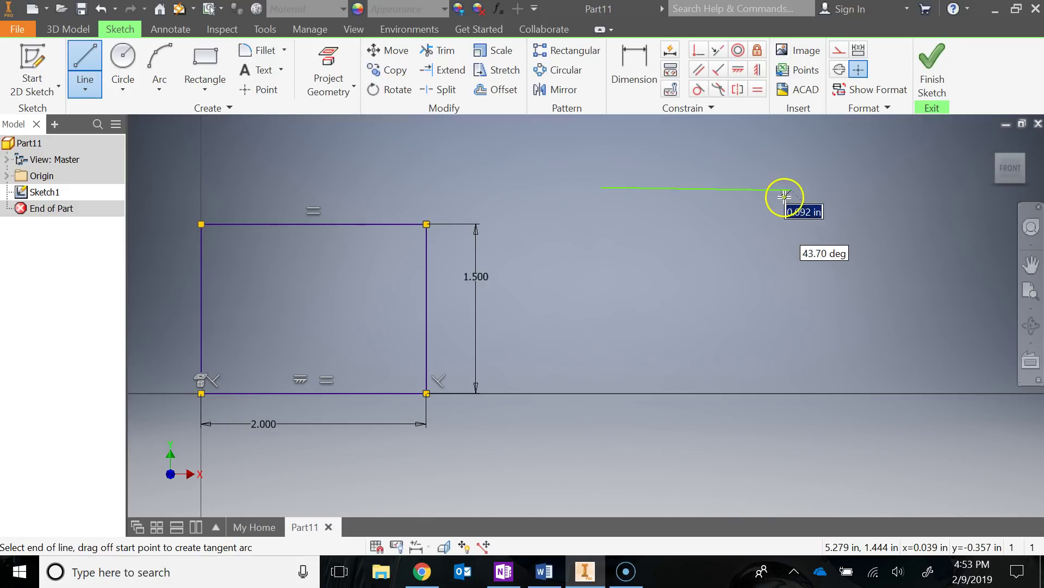
key(Escape)
key(ctrl+z)
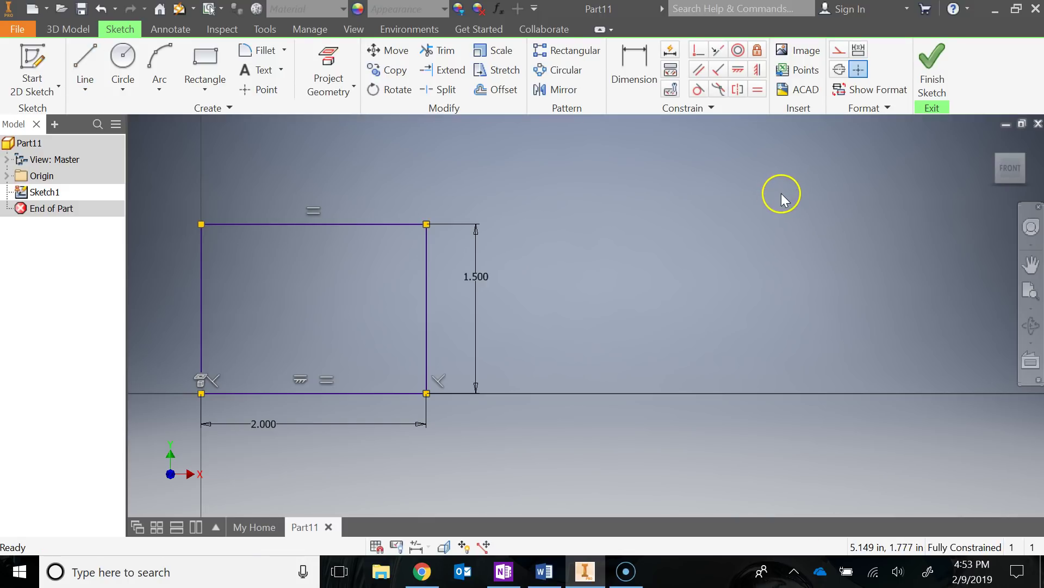
Sketch a stepped open chain of seven alternating horizontal and vertical lines to the right of the rectangle, starting with the top horizontal line
click(84, 66)
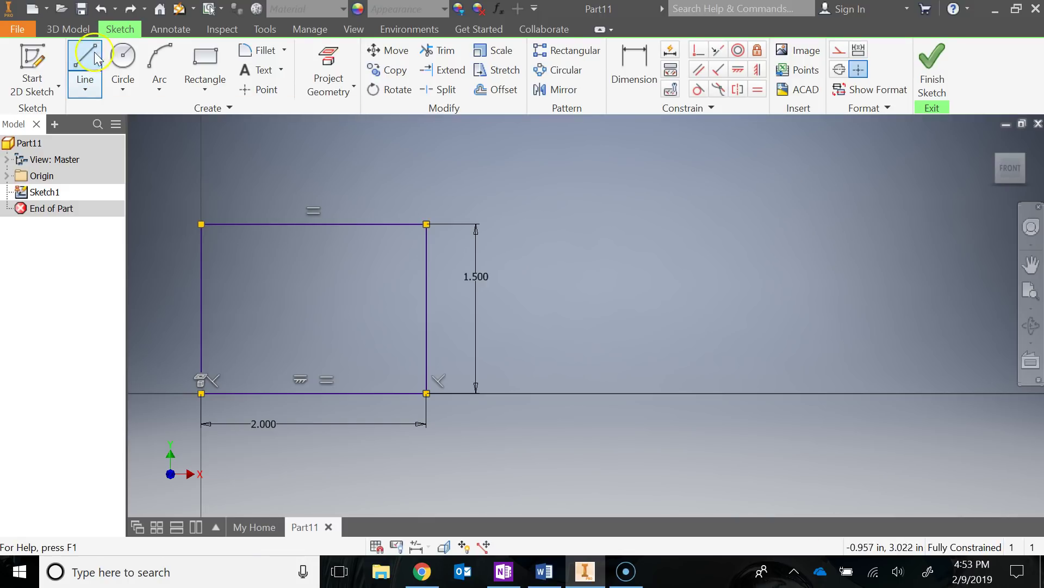
click(617, 185)
click(775, 183)
click(775, 229)
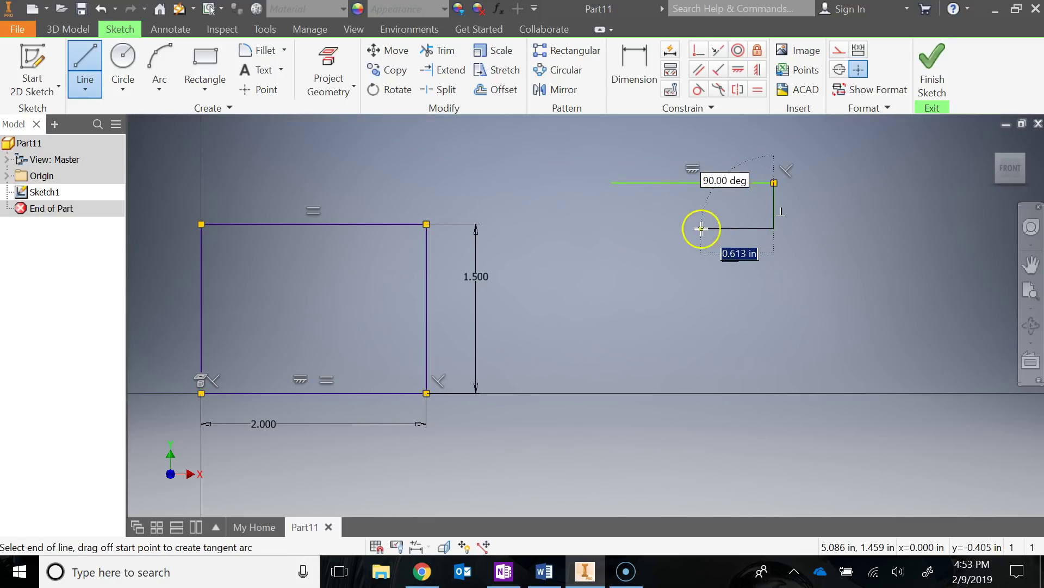
click(663, 229)
click(663, 284)
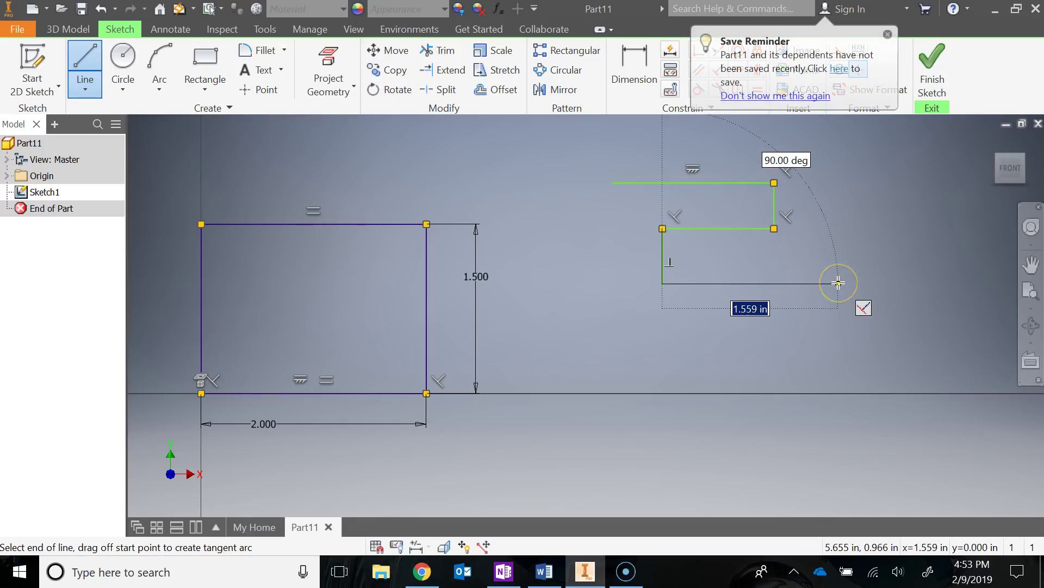
click(838, 283)
click(838, 362)
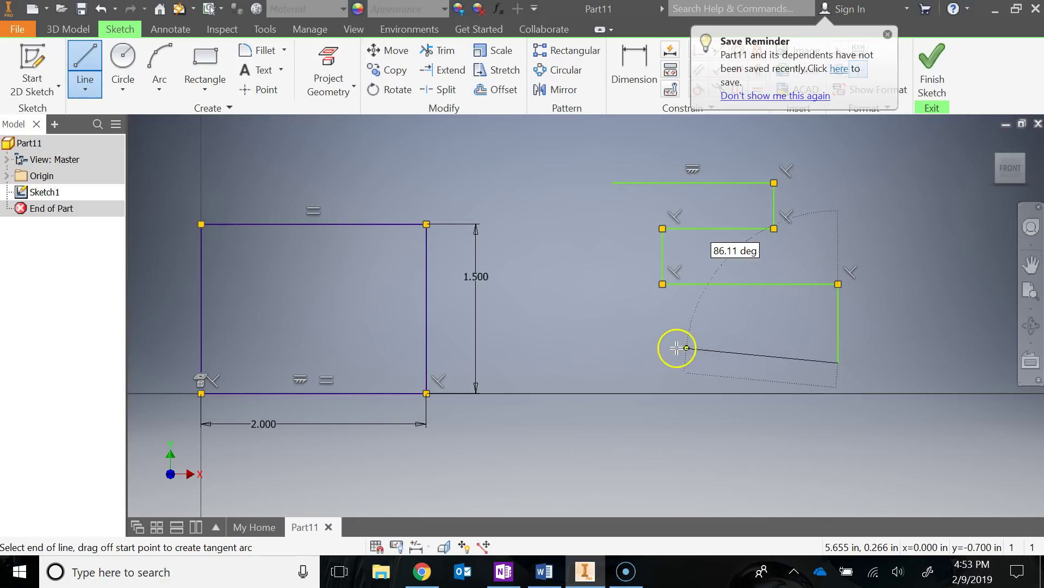
click(613, 362)
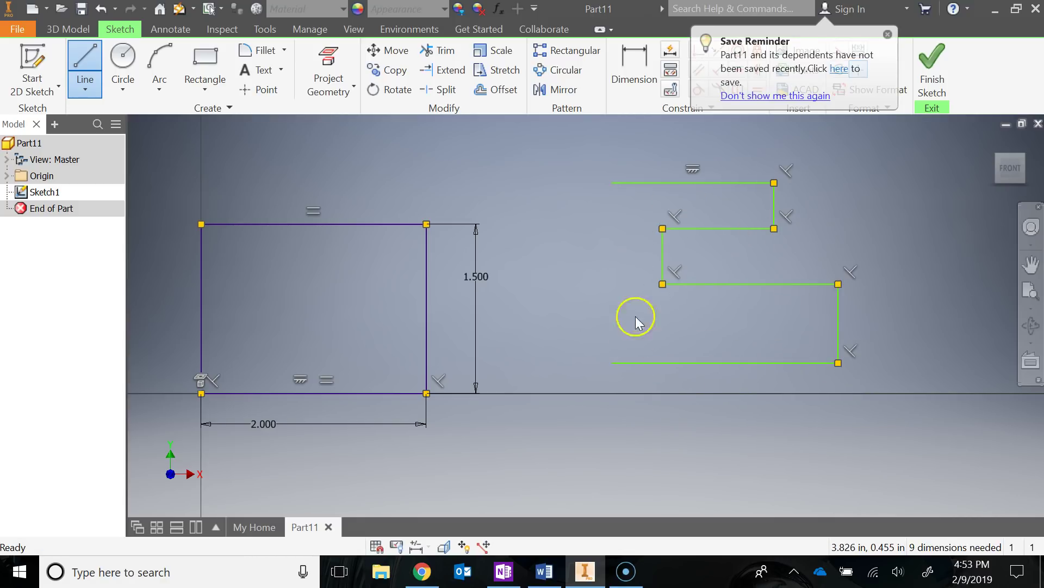
key(Escape)
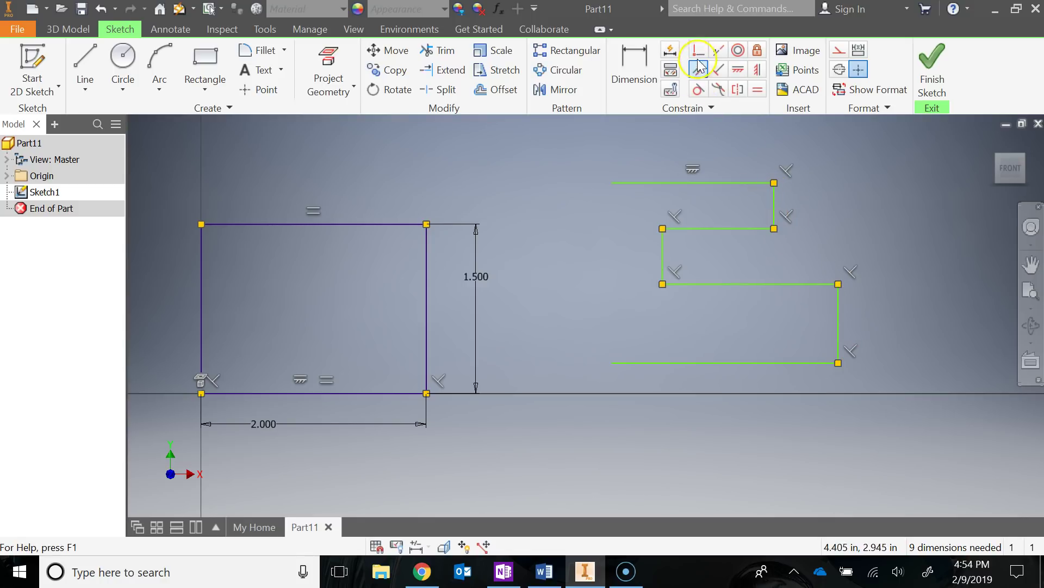
Apply a collinear constraint between the stepped chain's short upper right vertical line and its lower right vertical line
click(718, 53)
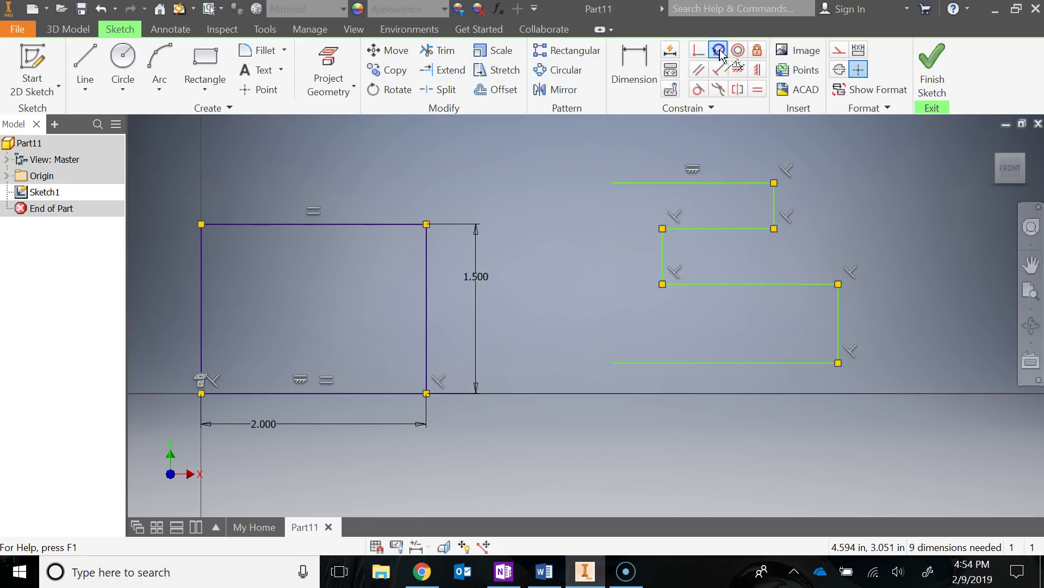
click(774, 202)
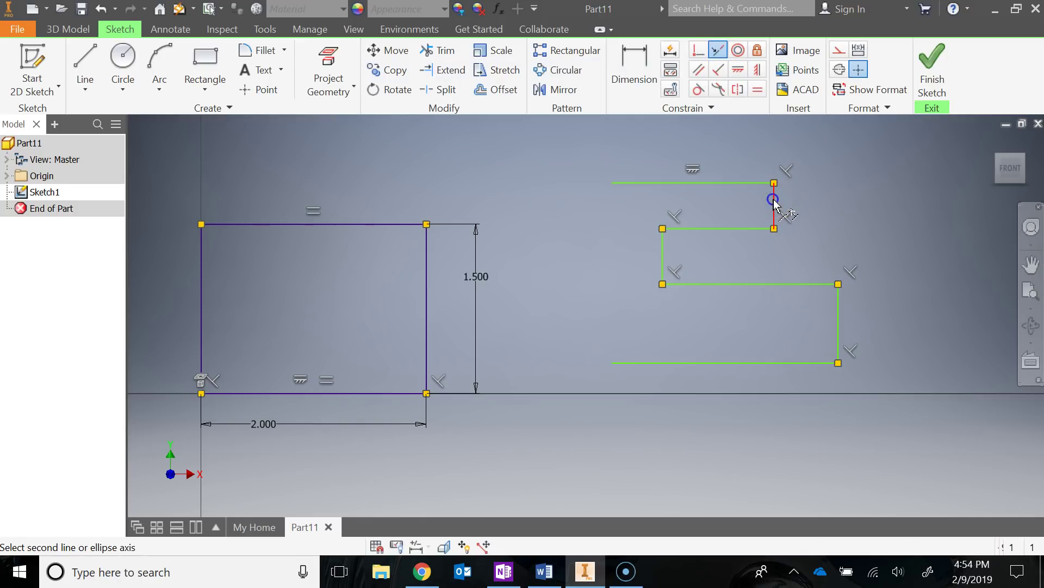
click(838, 321)
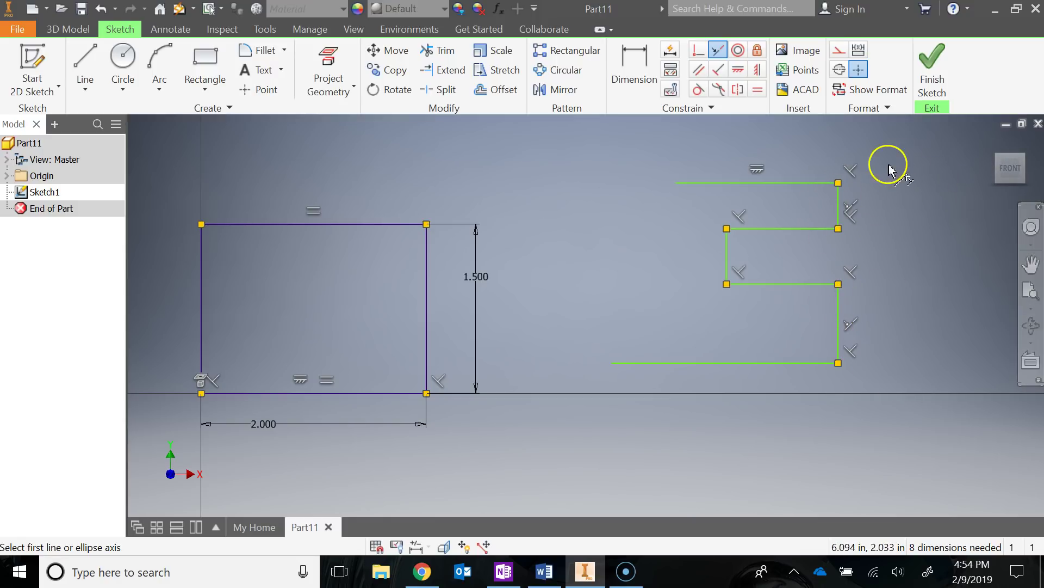
click(1031, 265)
drag(908, 293, 816, 295)
key(Escape)
key(Escape)
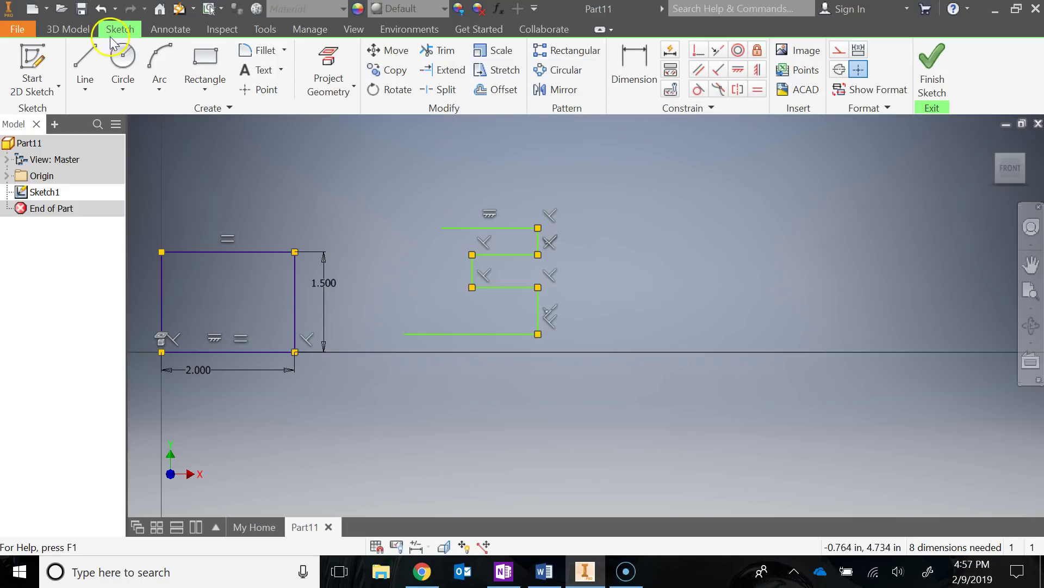
Draw two separate circles to the right of the stepped line chain, with the farther one slightly larger and lower
click(124, 57)
click(653, 175)
click(838, 232)
click(815, 194)
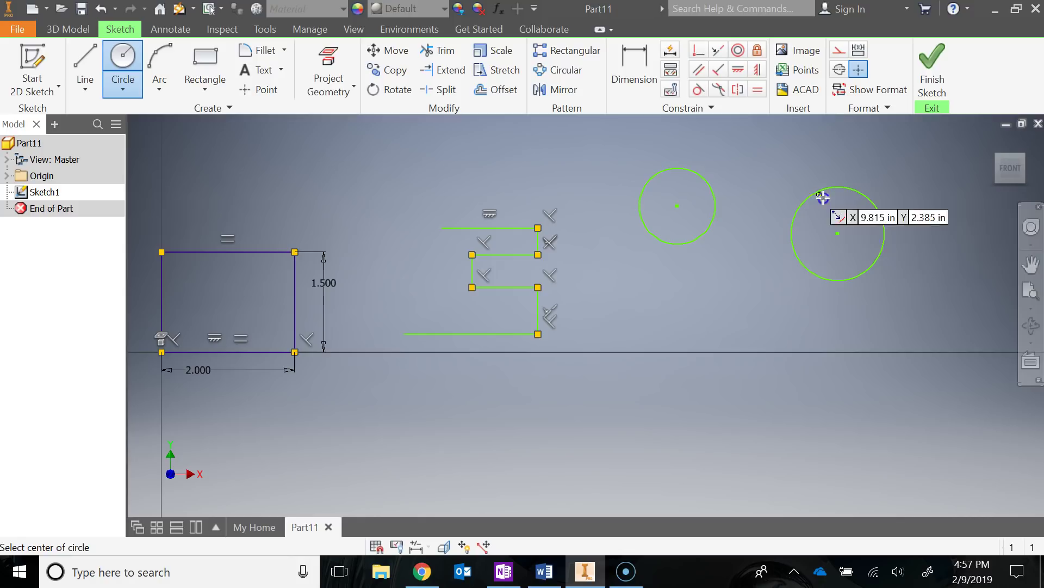
key(Escape)
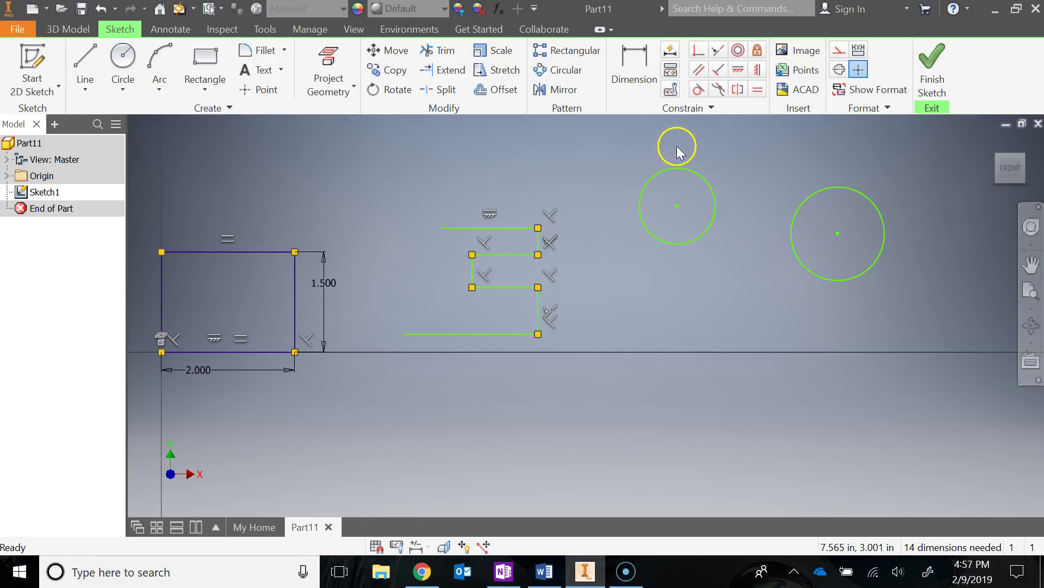
Make the two circles concentric, and test the constraint by shrinking the inner circle and moving the pair away and back near the stepped chain
click(738, 51)
click(704, 180)
click(807, 201)
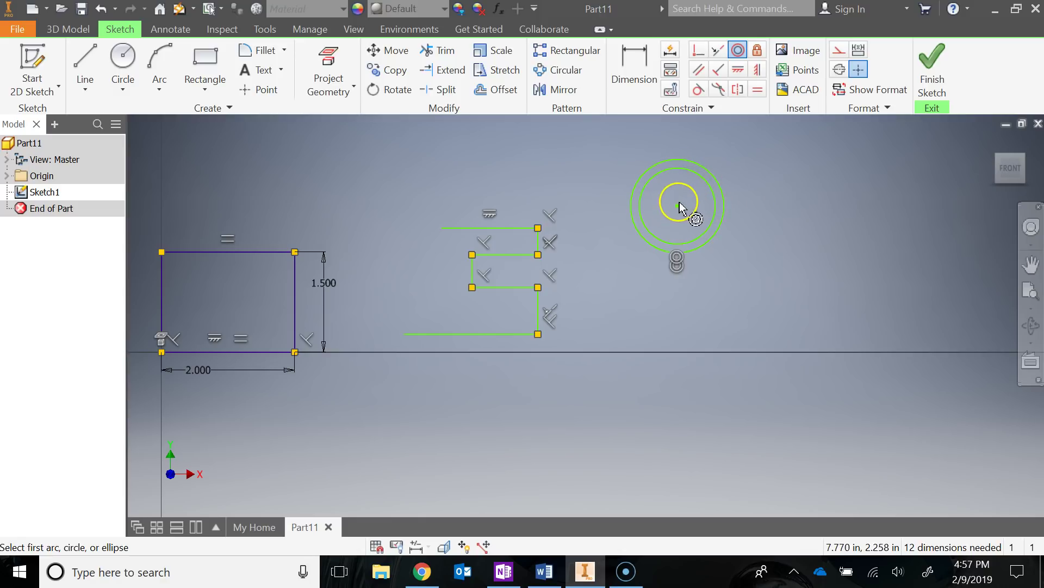
key(Escape)
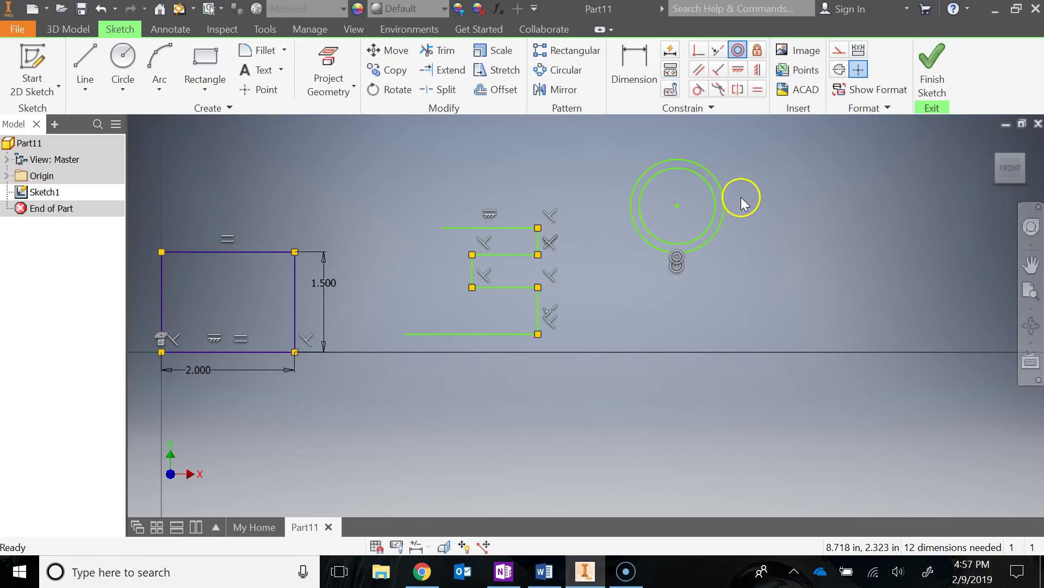
drag(722, 193, 804, 228)
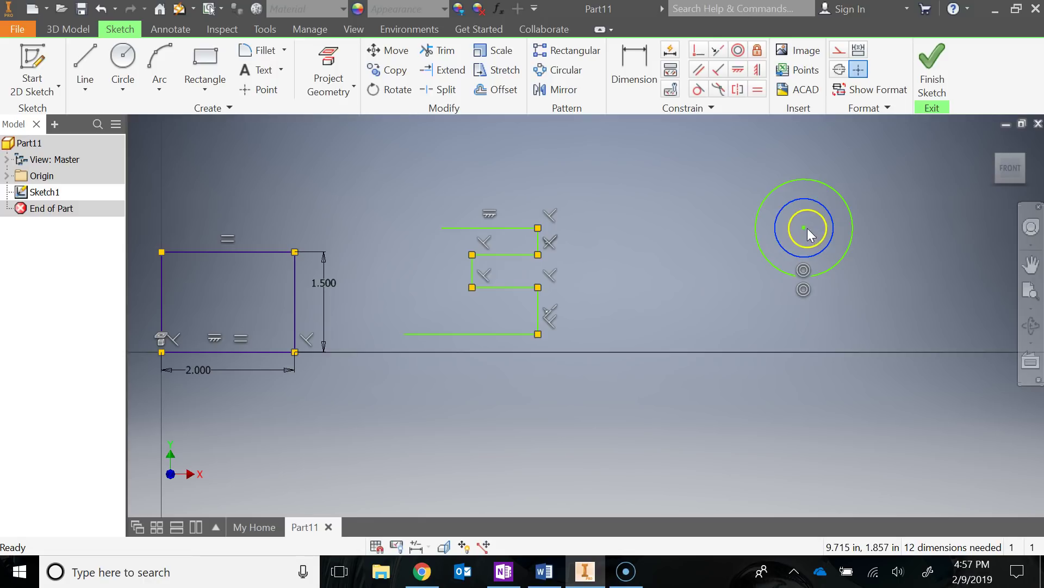
drag(804, 228, 687, 209)
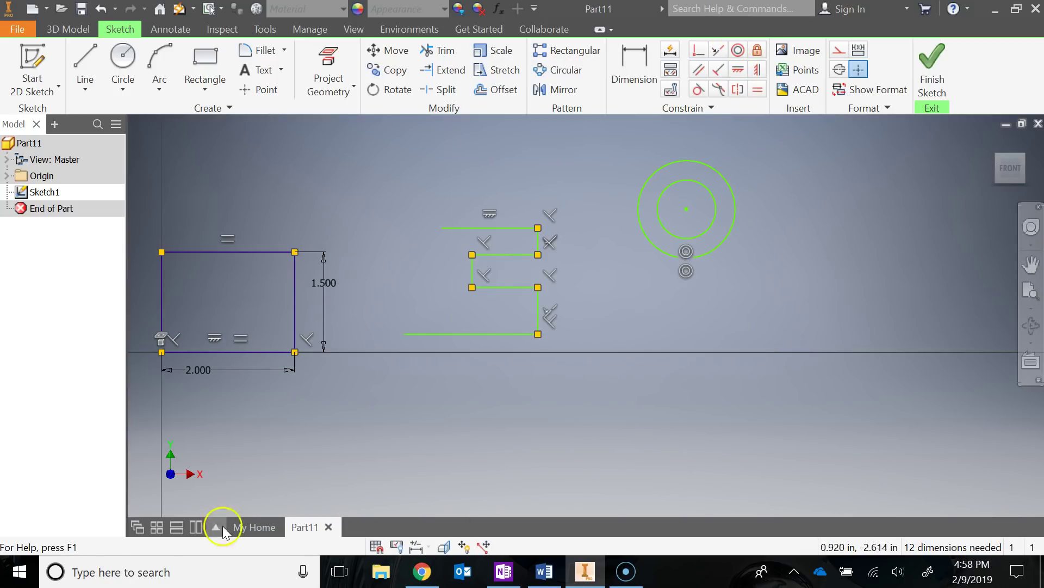
Sketch a closed four-sided shape on the horizontal axis beyond the circles, about 1.66 in high and wide at the top, with a slanted right side
middle_drag(898, 240, 704, 241)
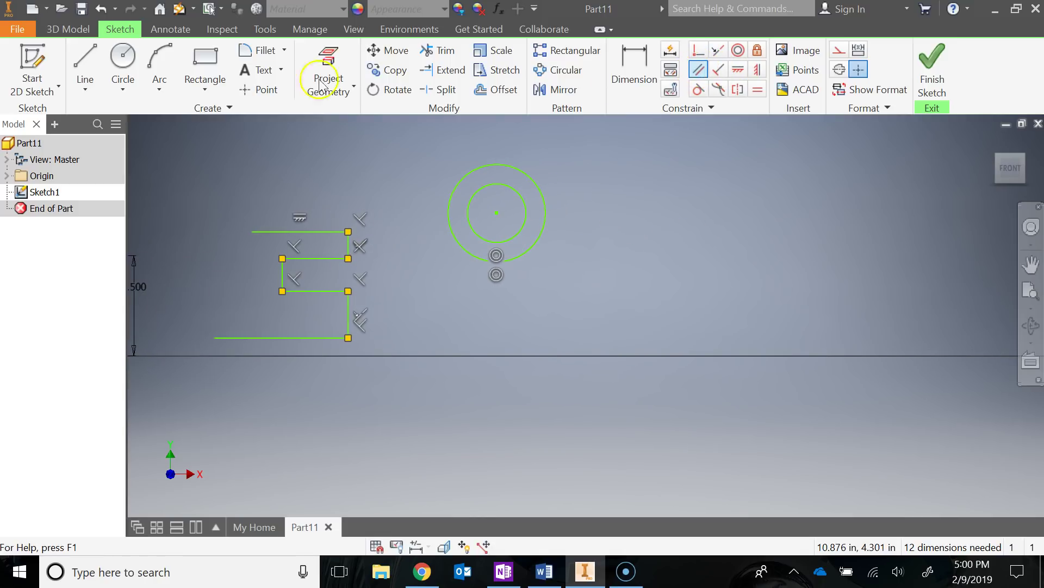
click(85, 66)
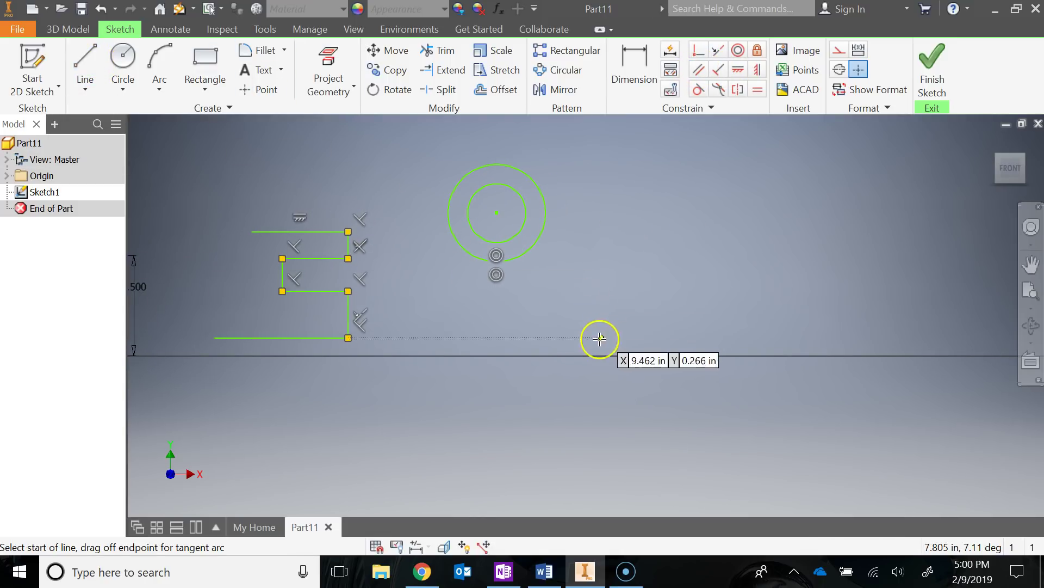
click(593, 356)
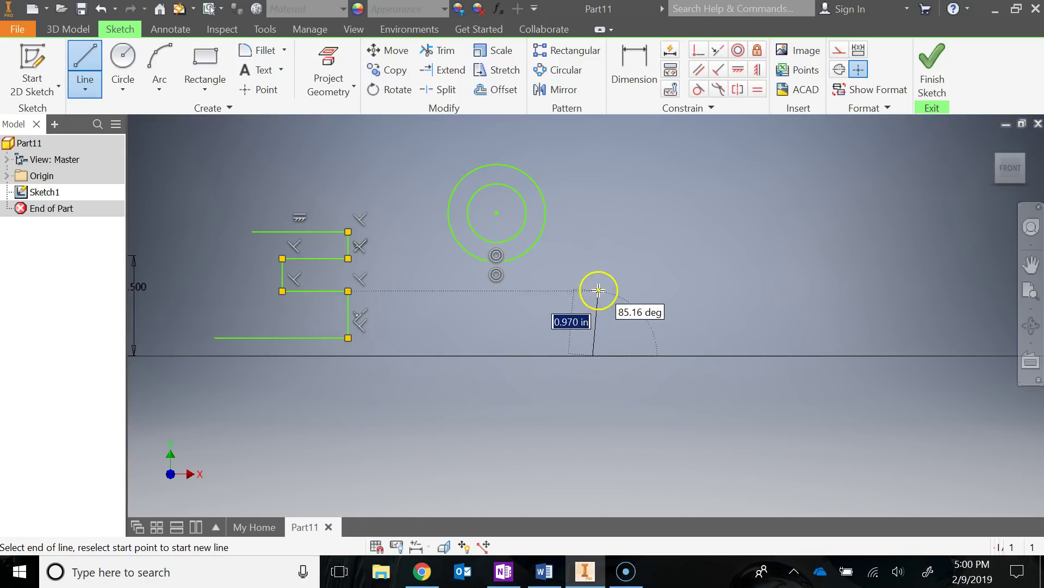
click(593, 245)
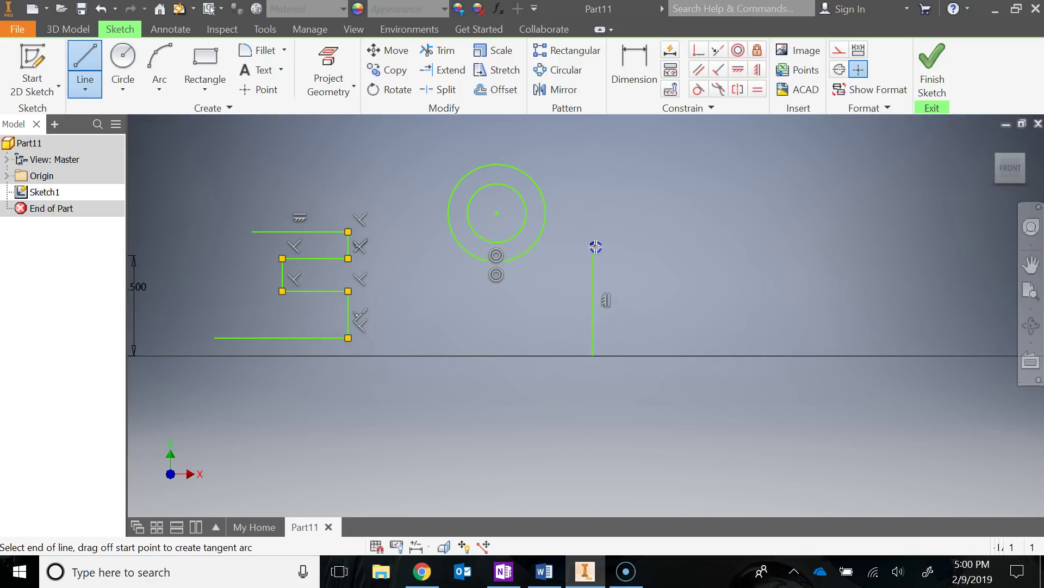
click(703, 244)
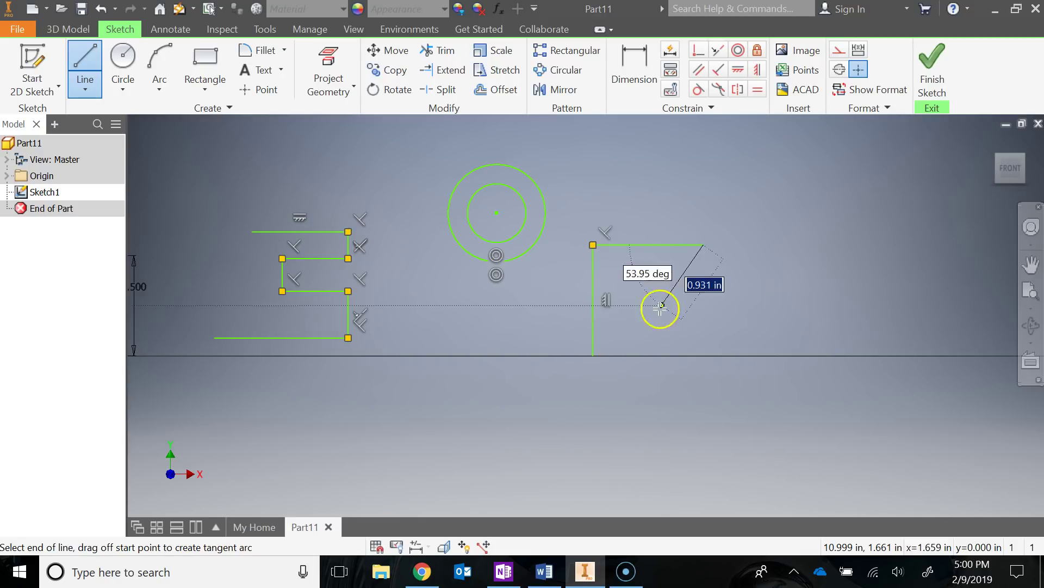
click(659, 355)
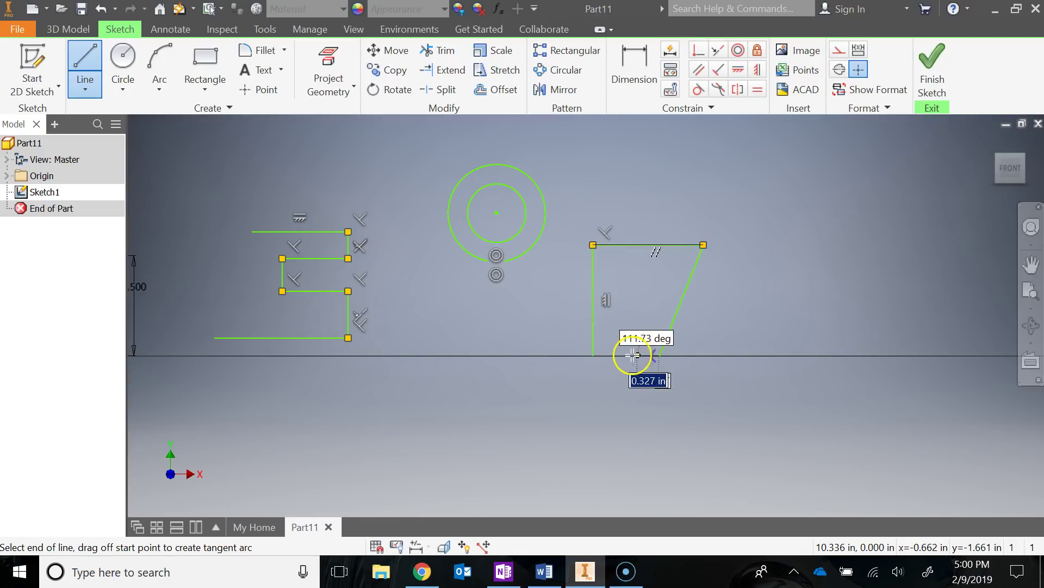
click(593, 356)
right_click(594, 356)
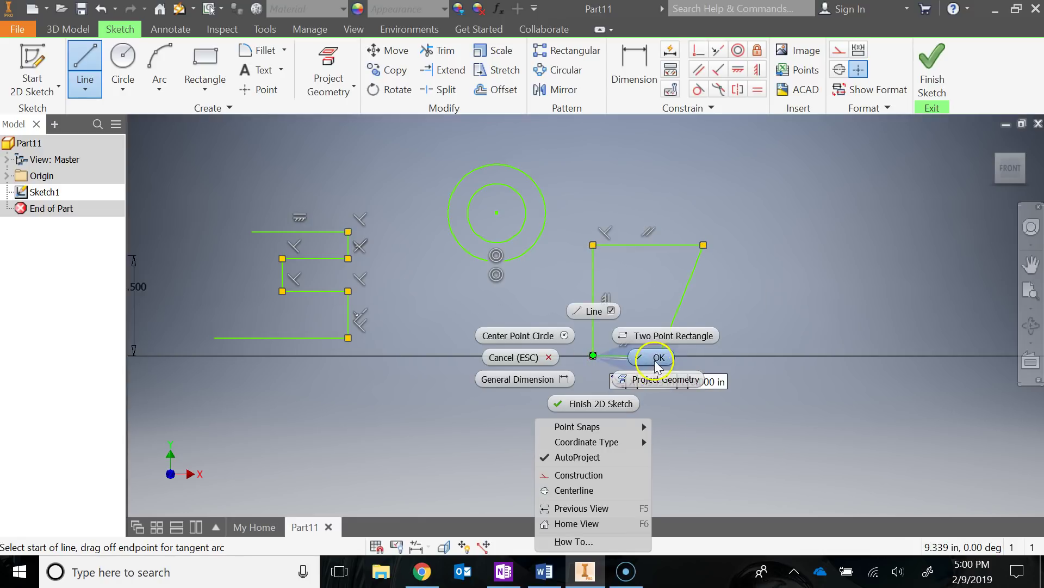
key(Escape)
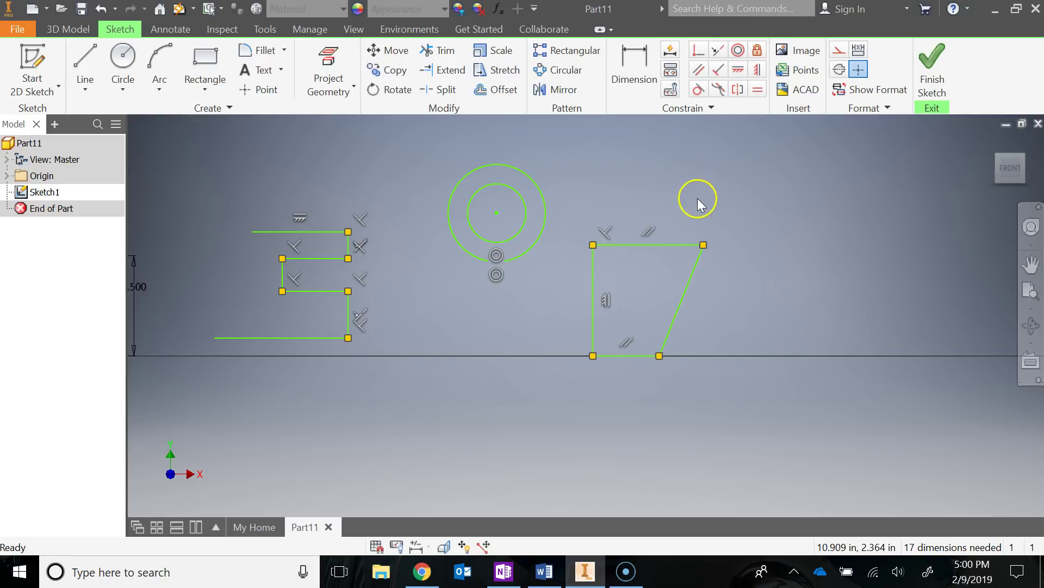
Apply a parallel constraint between the four-sided shape's slanted right side and its vertical left side
click(698, 70)
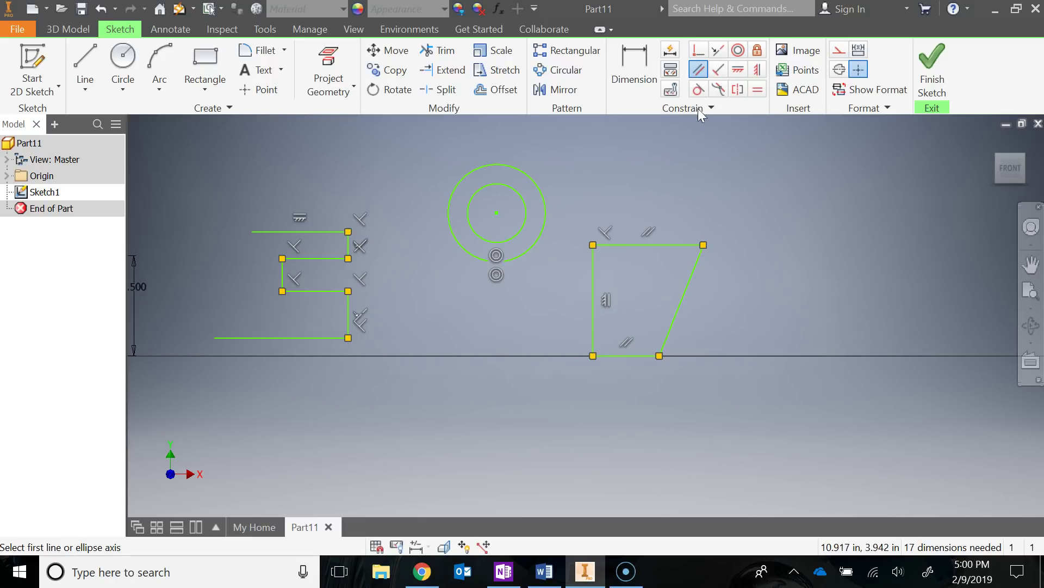
click(681, 295)
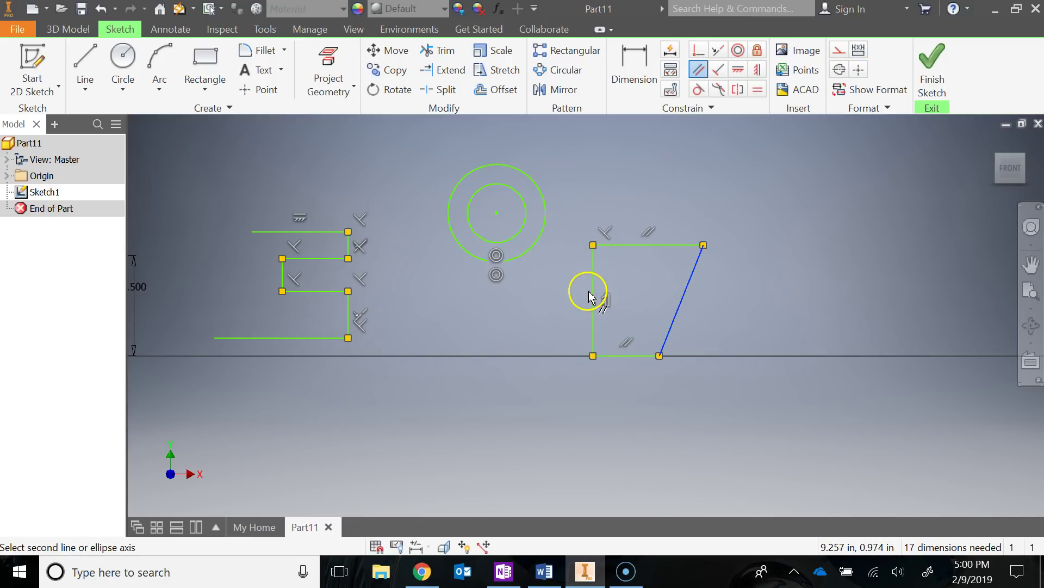
click(592, 297)
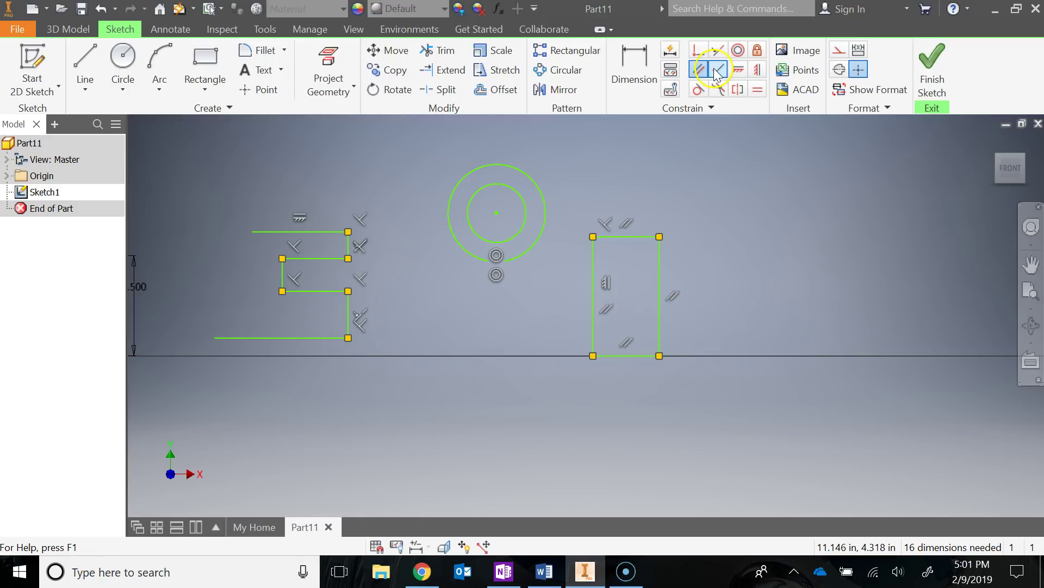
Sketch a horizontal line on the axis to the right of the constrained rectangle, continuing into a line slanting up to the right
click(85, 61)
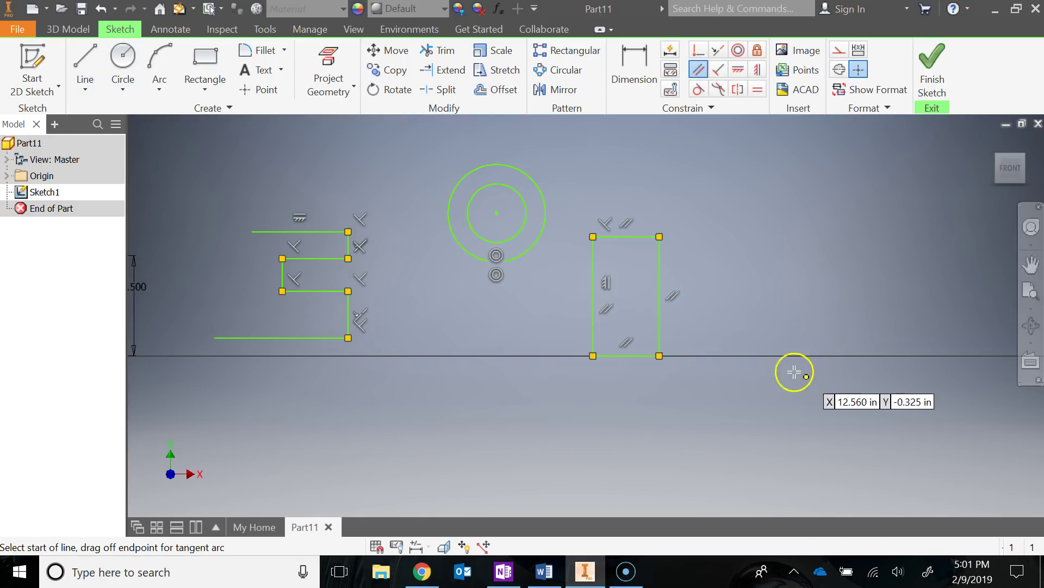
click(755, 356)
click(871, 356)
click(956, 204)
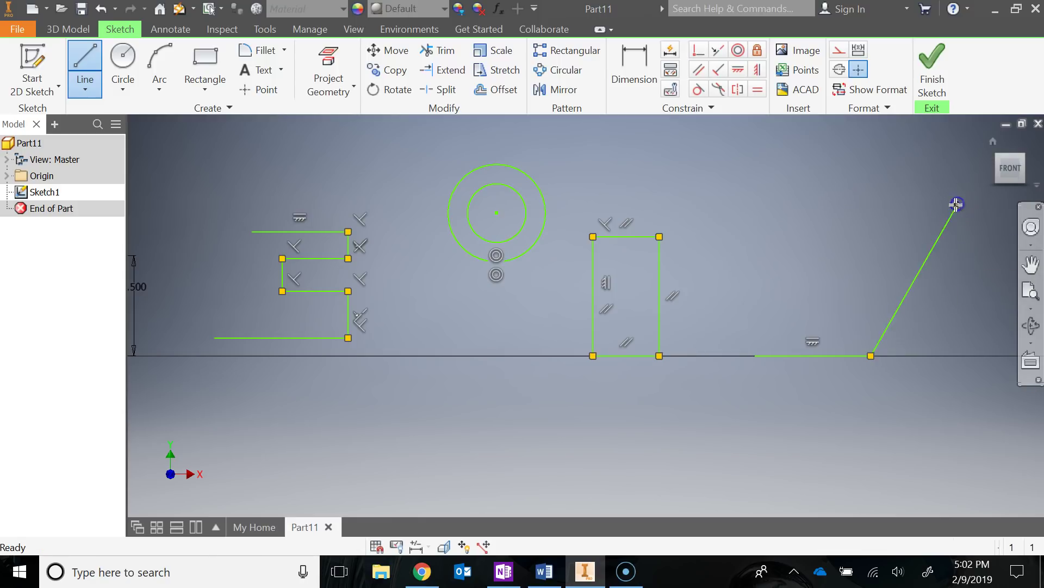
key(Escape)
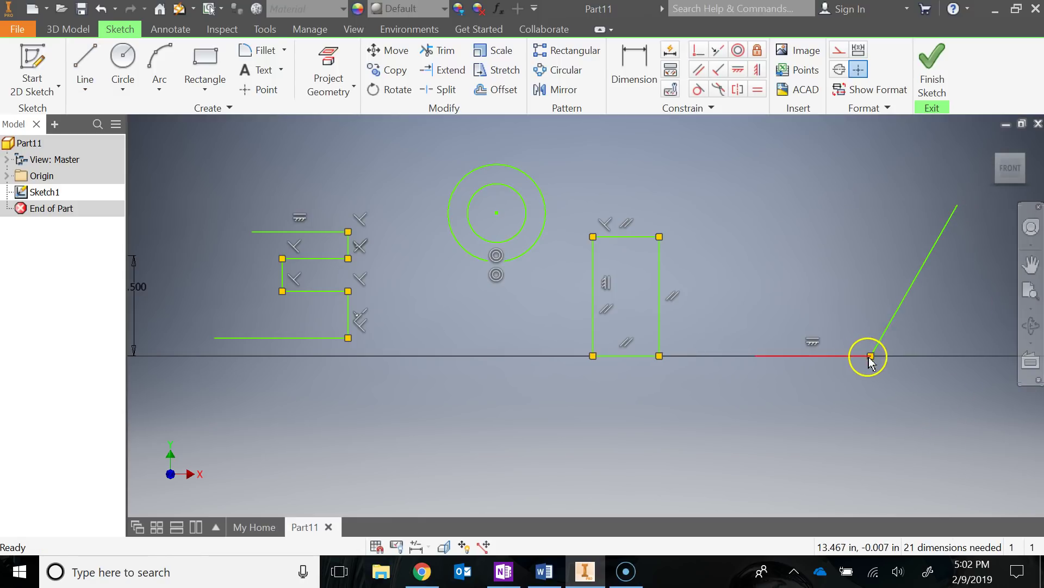
Apply a perpendicular constraint between the slanted line and the horizontal line it joins on the axis
click(718, 71)
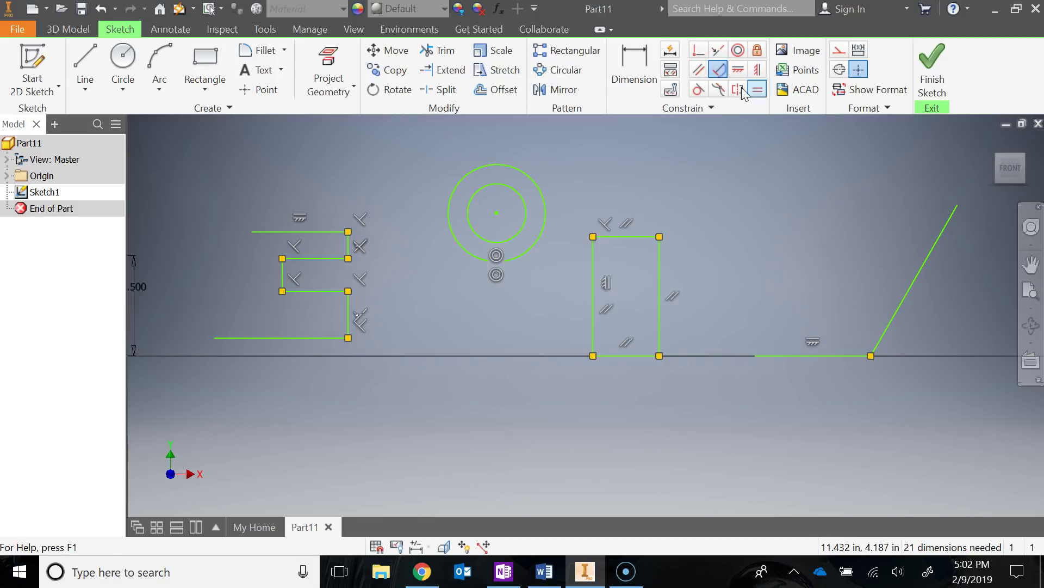
click(888, 328)
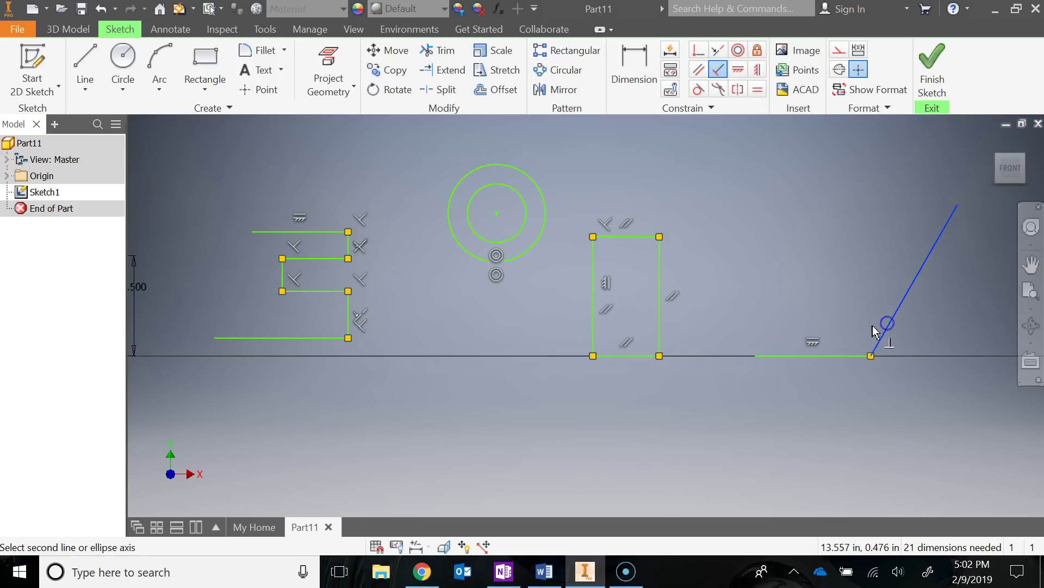
click(838, 356)
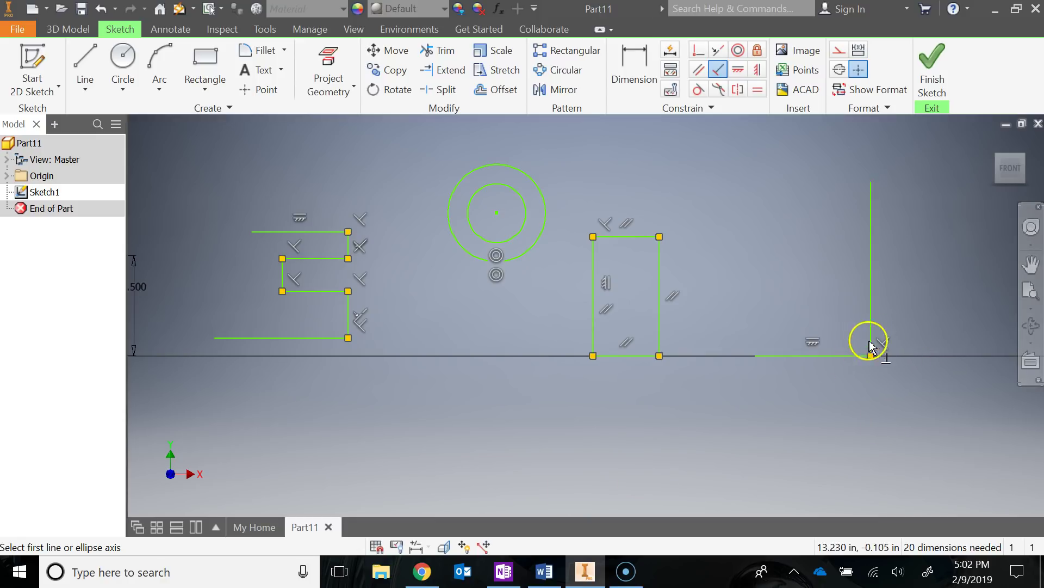
Draw two separate slanted lines to the right of the perpendicular pair, the nearer one rising and the farther one falling to the right
middle_drag(490, 272, 156, 313)
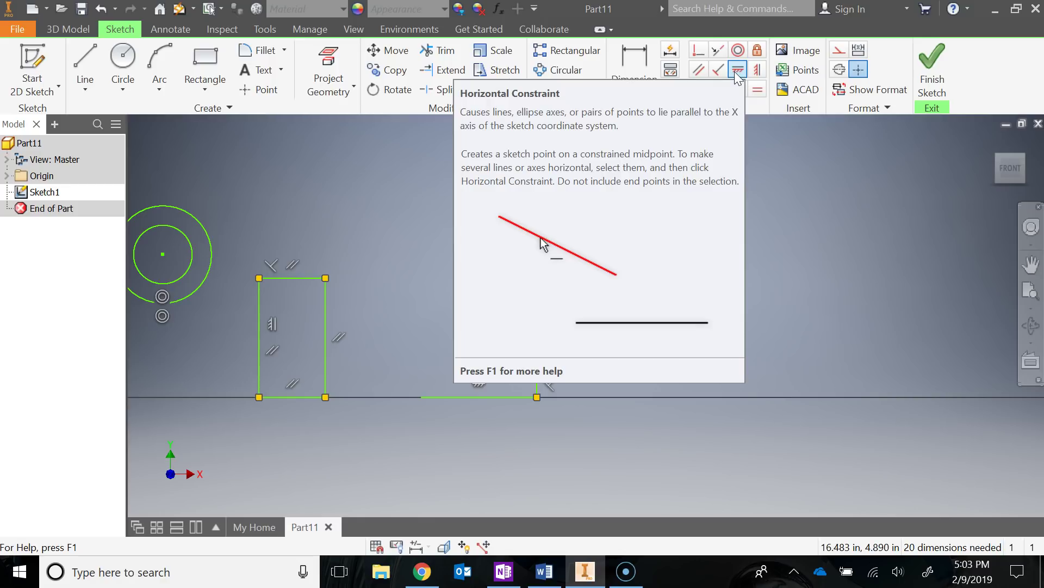
click(758, 75)
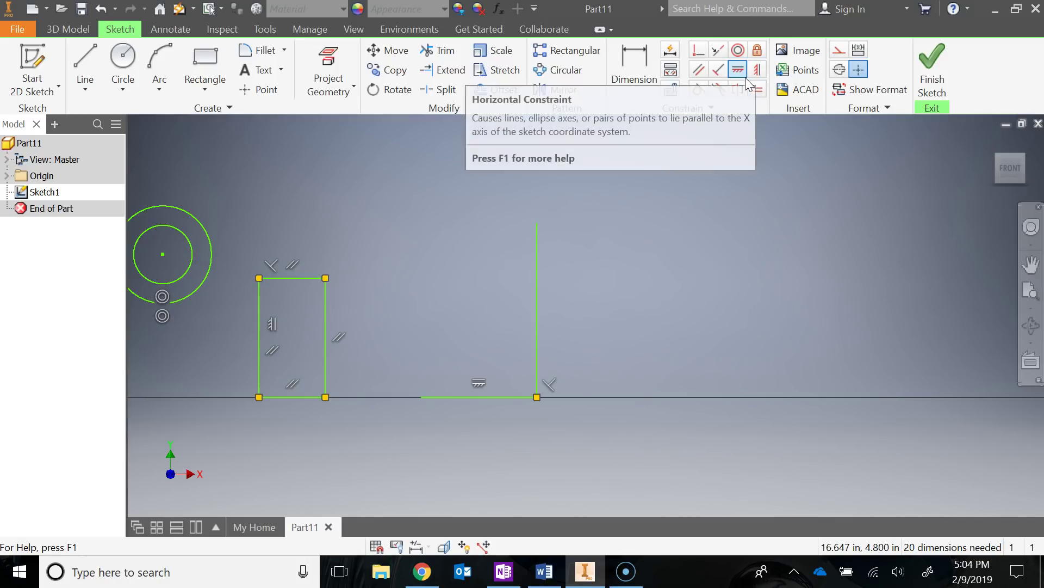
click(737, 89)
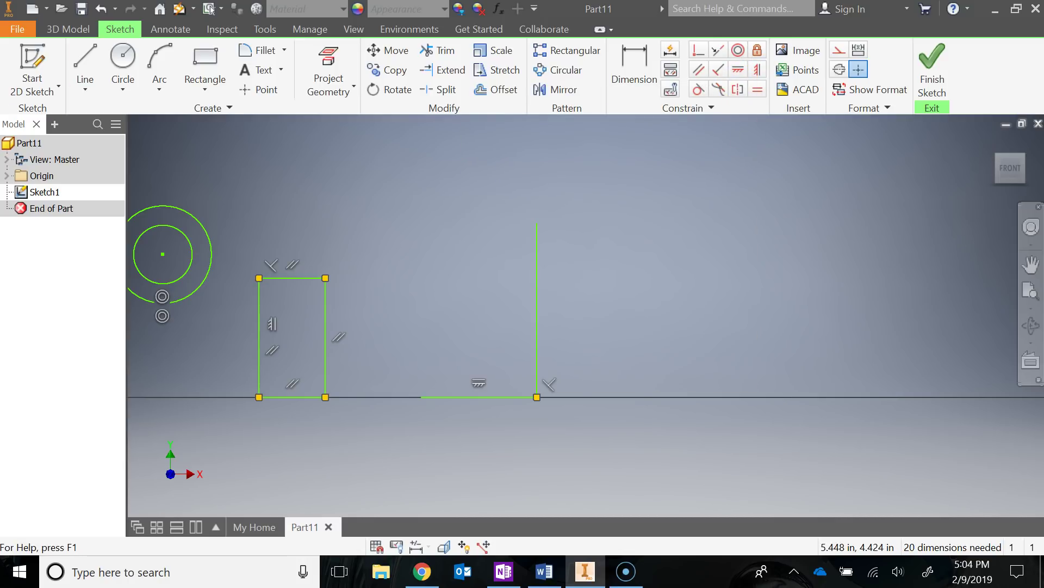
click(85, 60)
click(757, 209)
key(Escape)
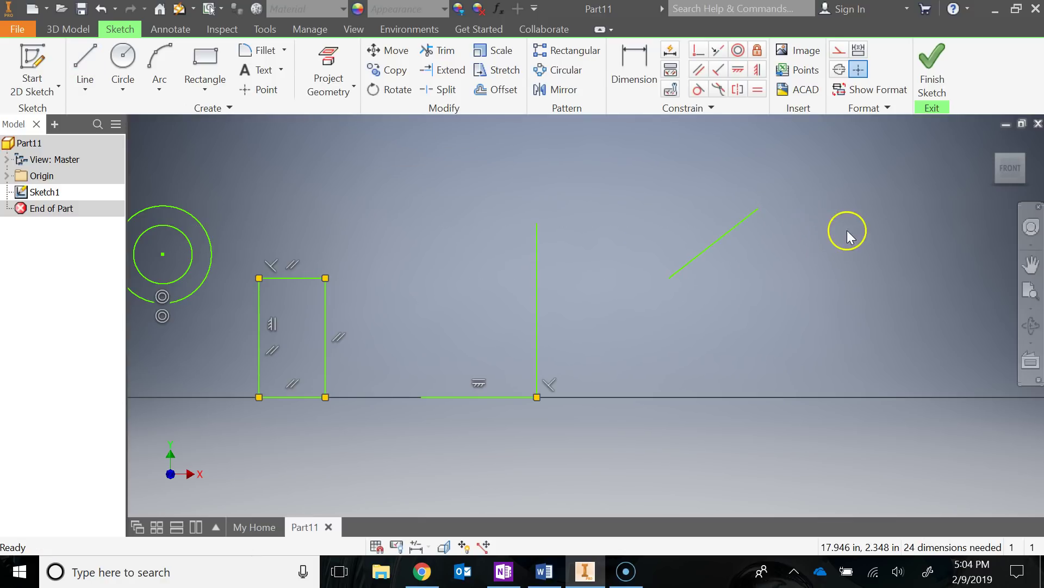
click(896, 198)
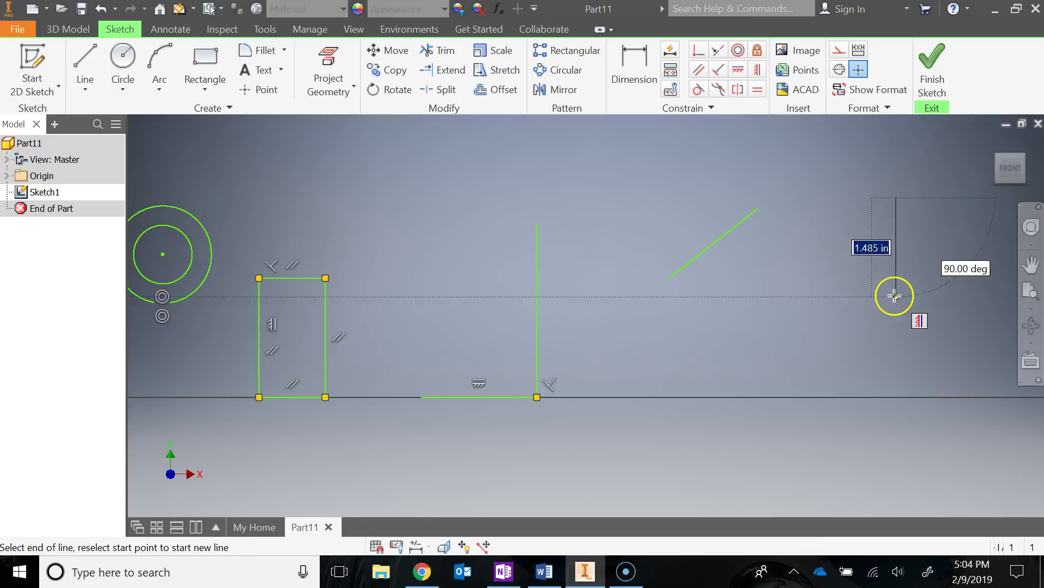
click(942, 269)
key(Escape)
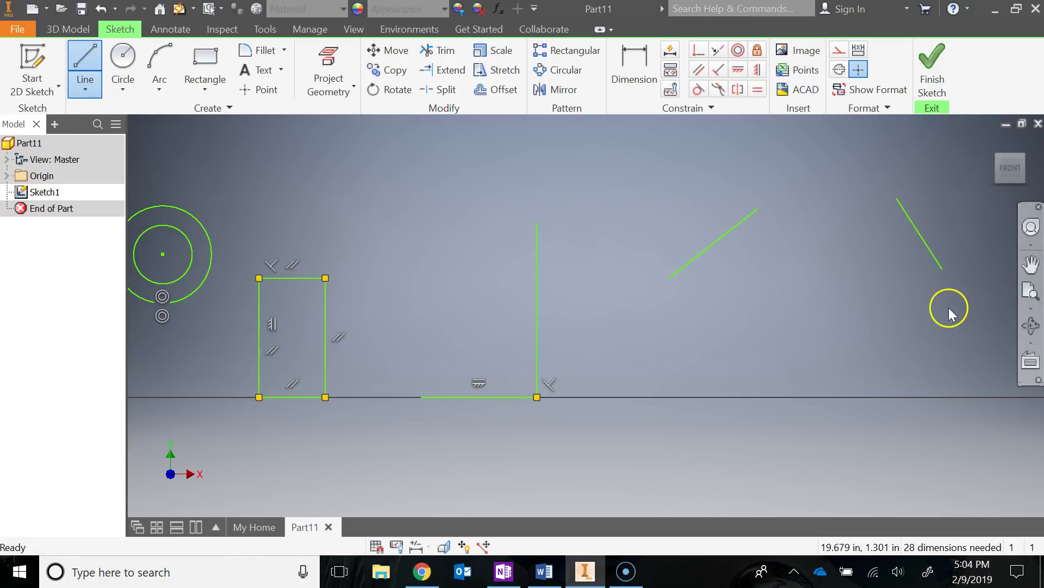
key(Escape)
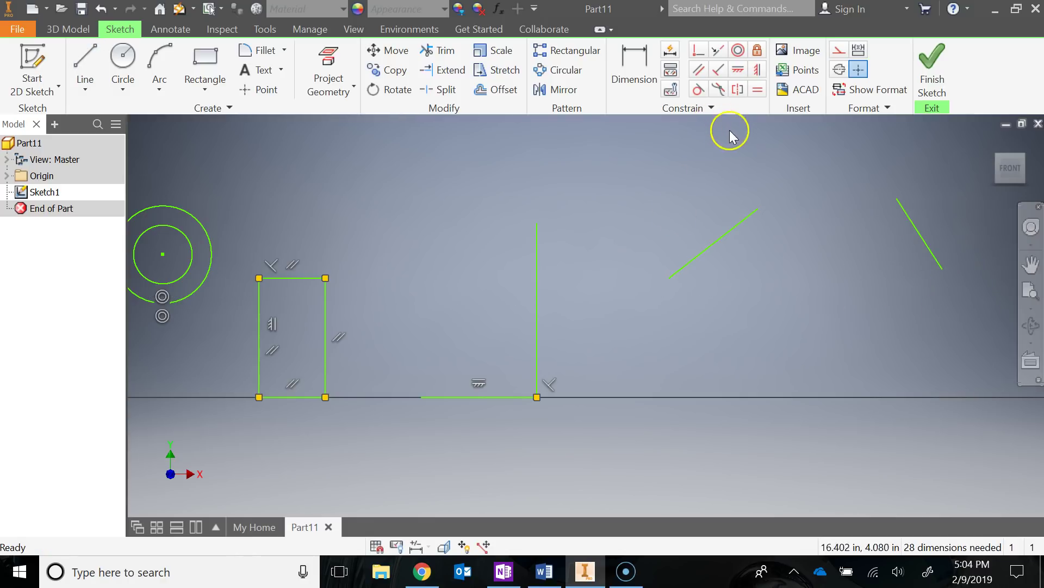
Apply a horizontal constraint to the nearer slanted line and a vertical constraint to the farther one
click(737, 72)
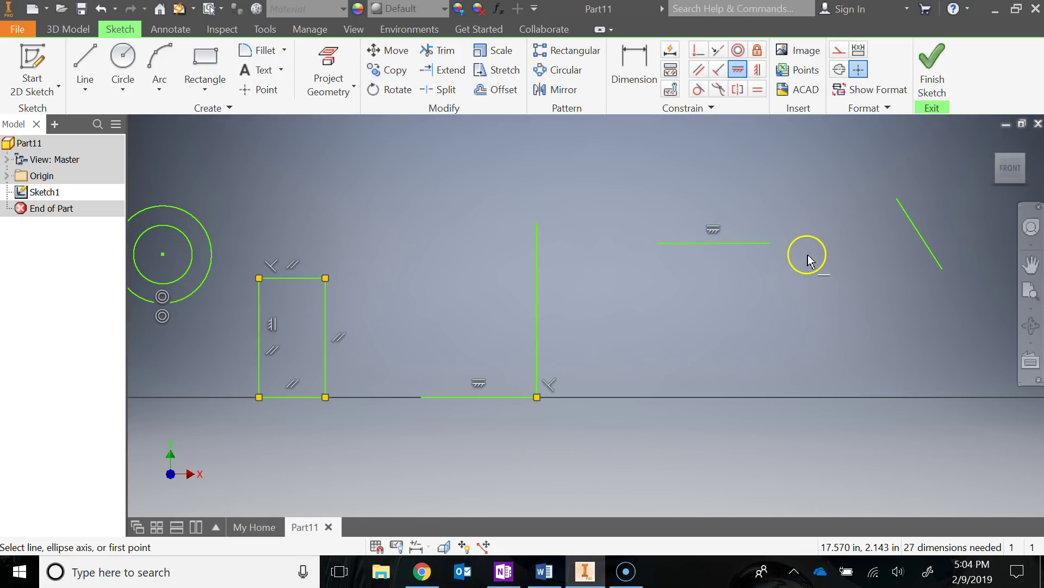
click(750, 76)
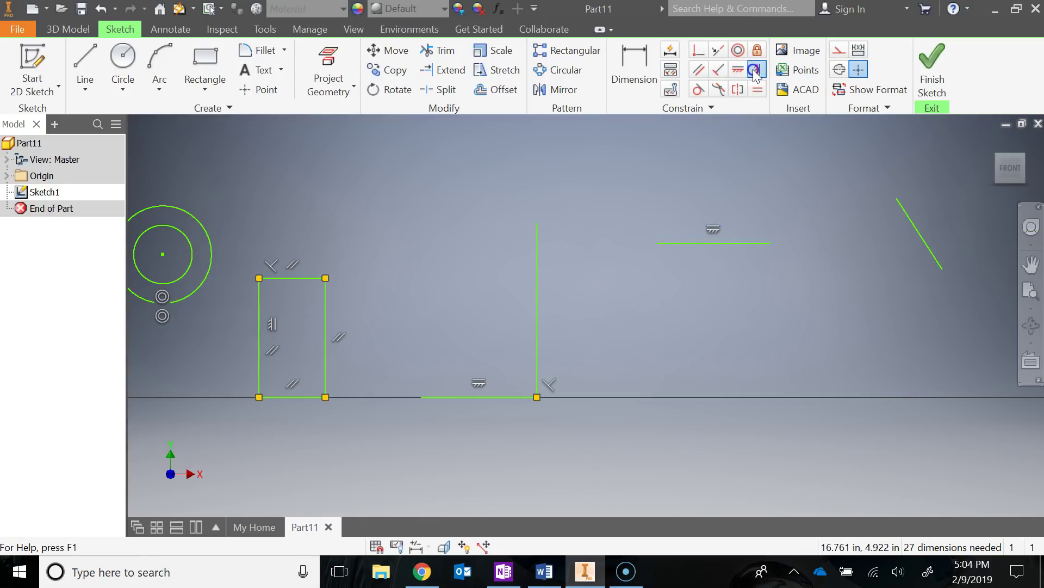
click(754, 72)
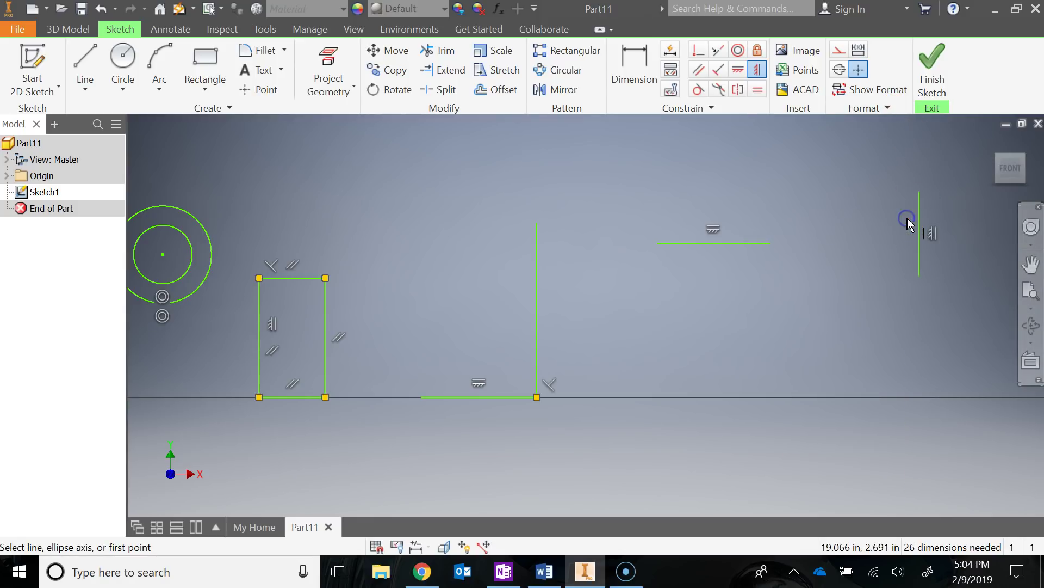
middle_drag(797, 322, 636, 299)
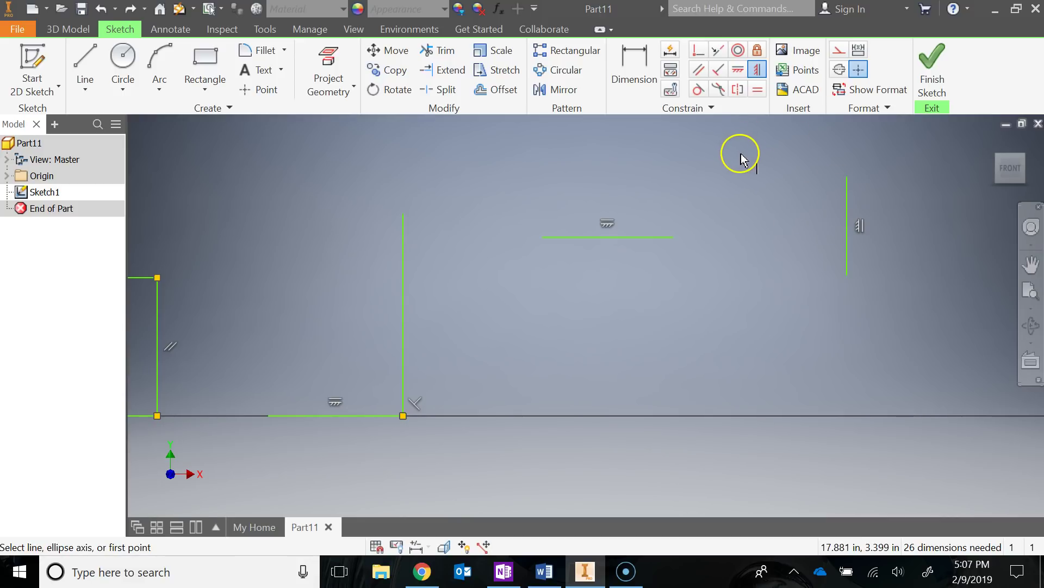
key(Escape)
Draw a slanted line rising to the right just above the concentric circles, without touching them
scroll(758, 236, down, 3)
mouse_move(646, 243)
middle_down()
mouse_move(626, 234)
mouse_move(723, 292)
middle_up()
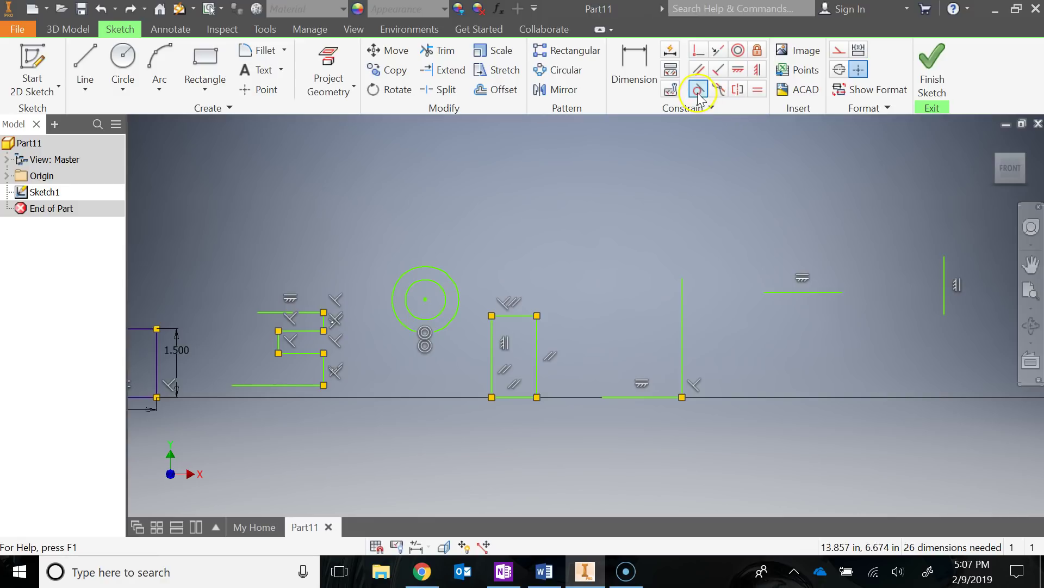
scroll(499, 243, up, 3)
mouse_move(498, 243)
middle_down()
mouse_move(648, 200)
mouse_move(706, 140)
middle_up()
click(85, 65)
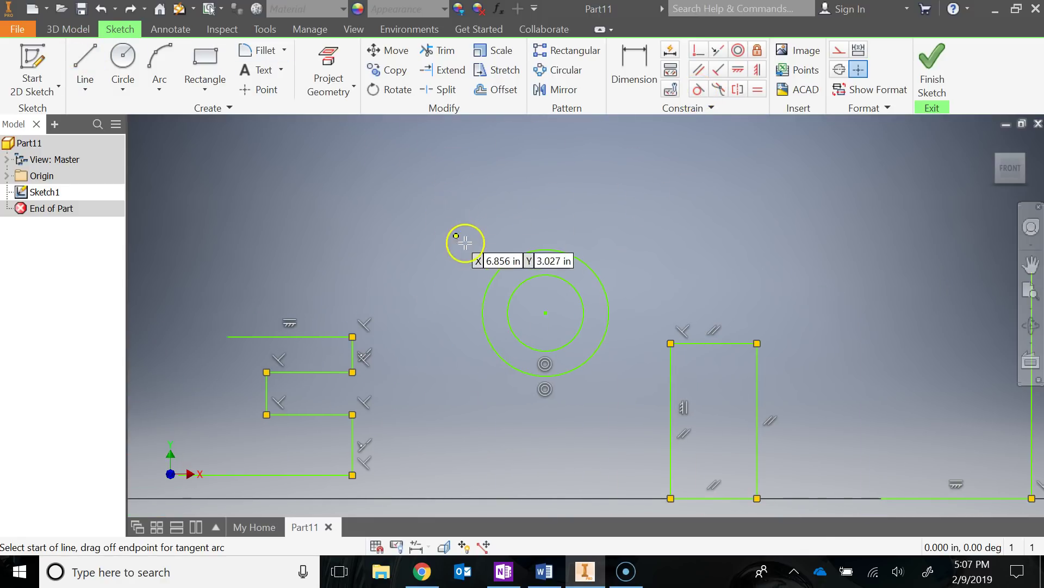
click(439, 263)
click(614, 181)
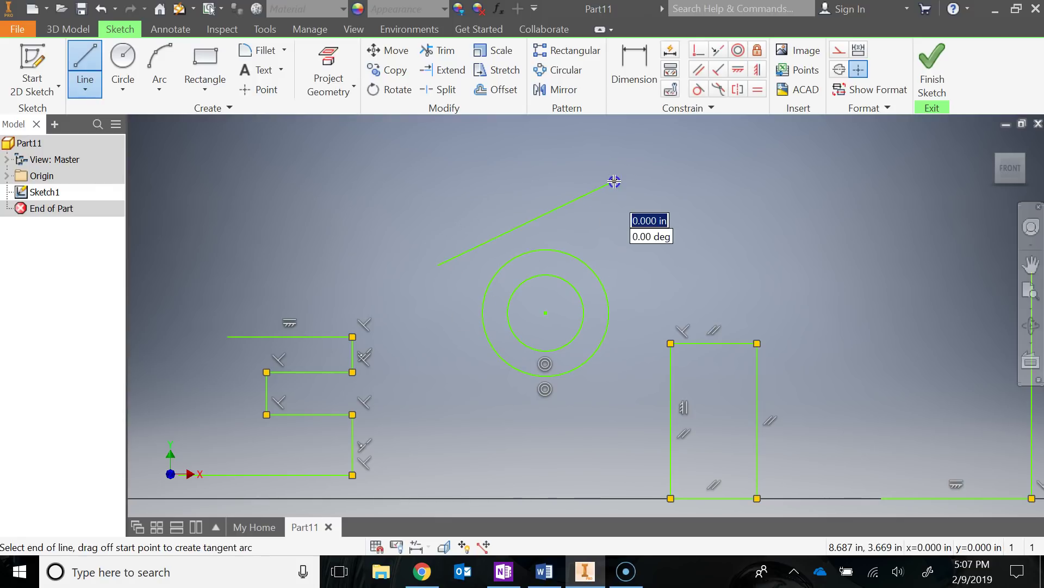
Apply a tangent constraint between the outer concentric circle and the slanted line above it
key(Escape)
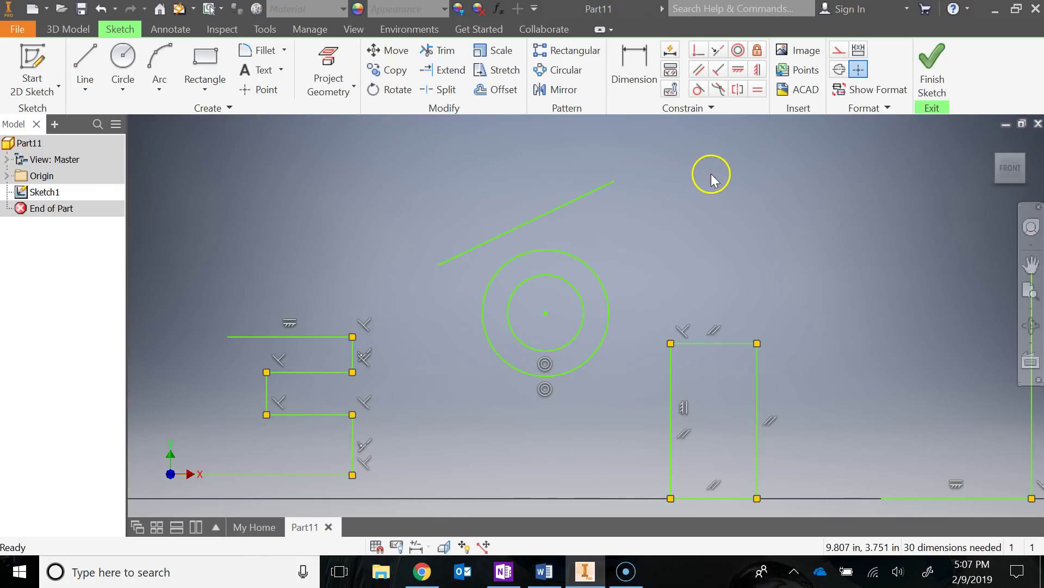
click(698, 90)
click(520, 253)
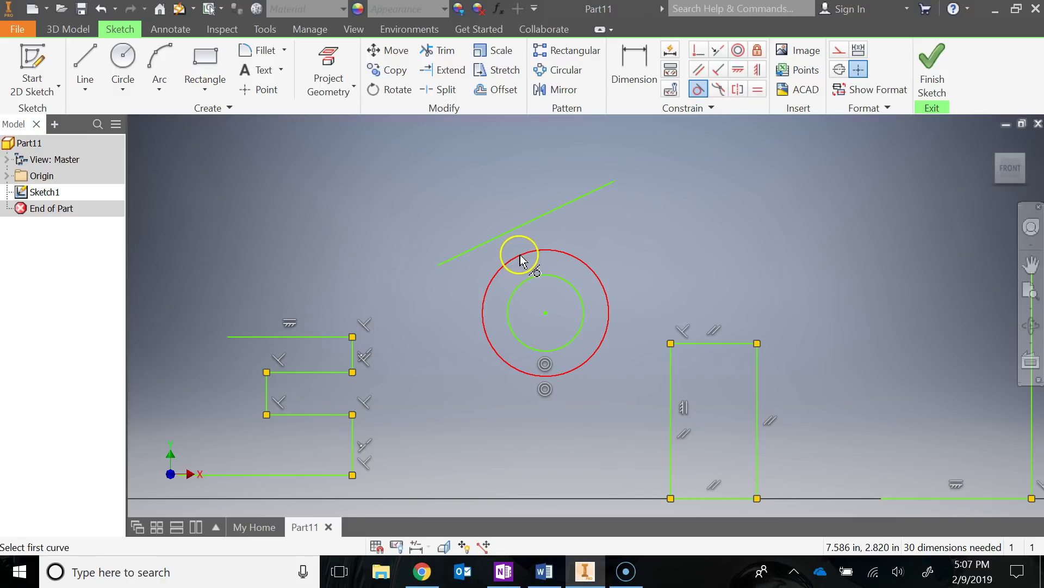
click(520, 236)
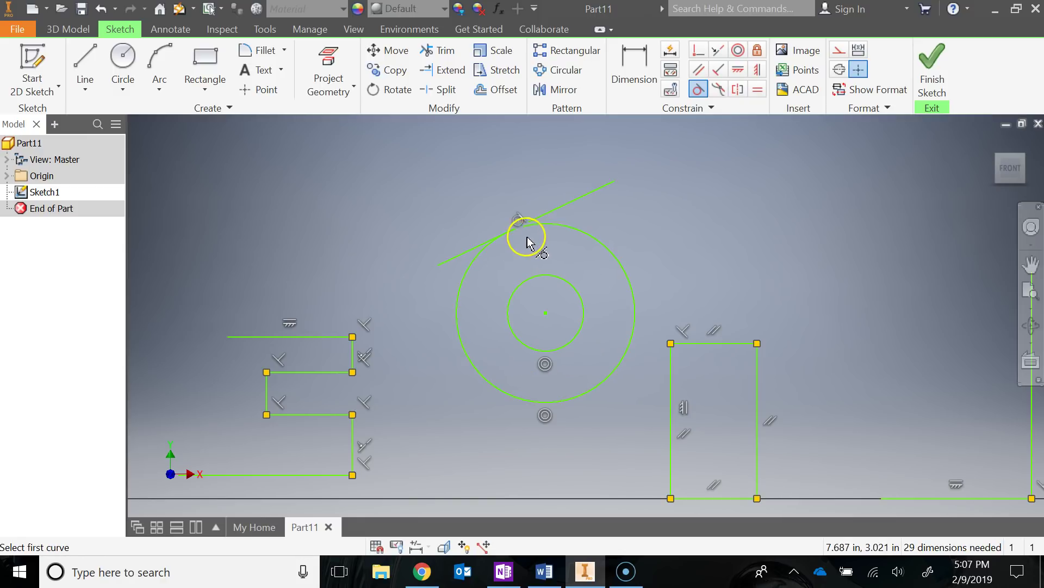
Apply an equal constraint between the separate vertical line and the separate horizontal line beside it
scroll(508, 228, up, 5)
scroll(596, 210, down, 5)
middle_drag(816, 226, 742, 207)
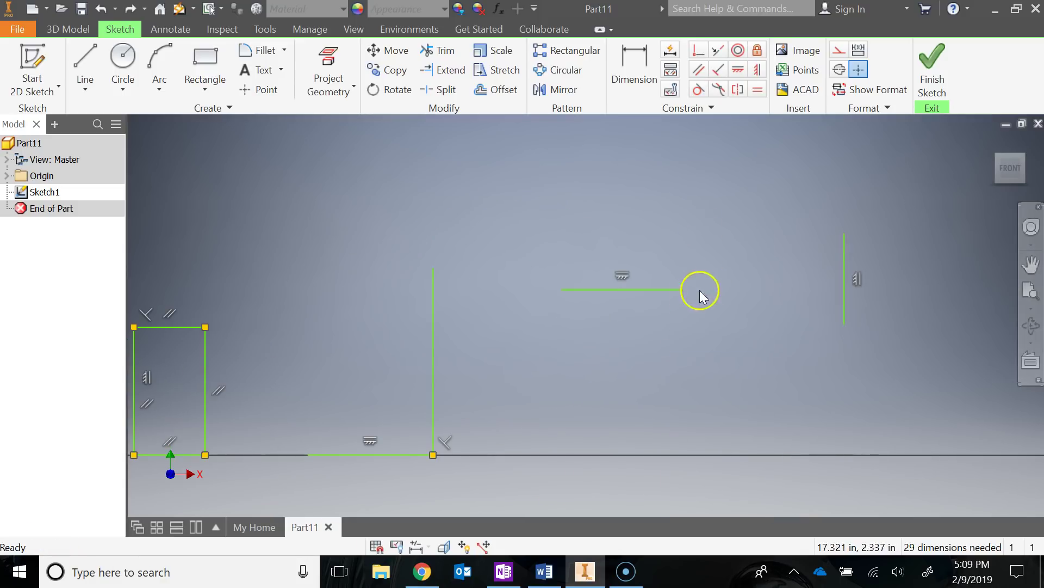
click(758, 91)
click(844, 265)
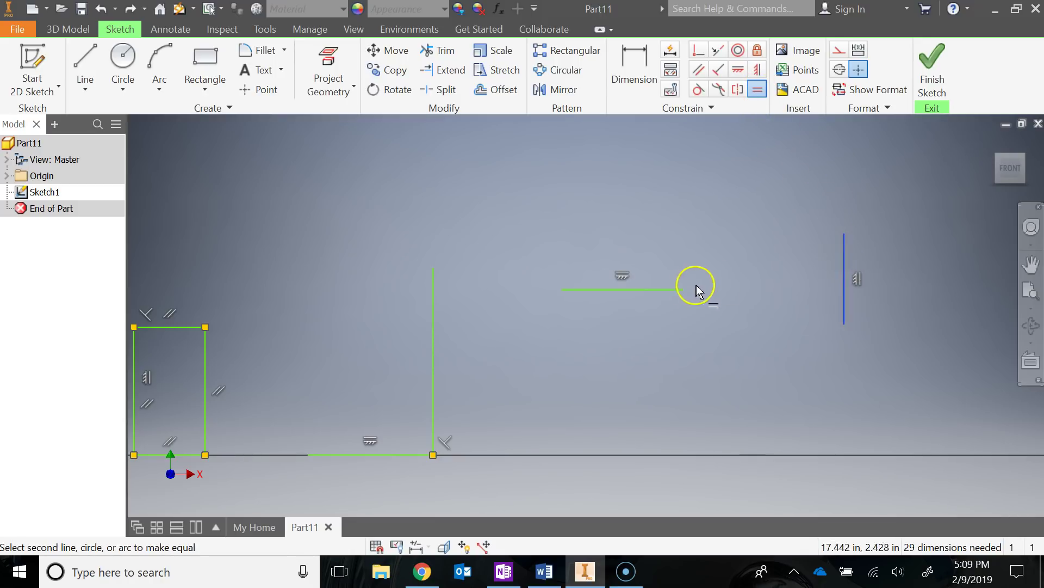
click(660, 289)
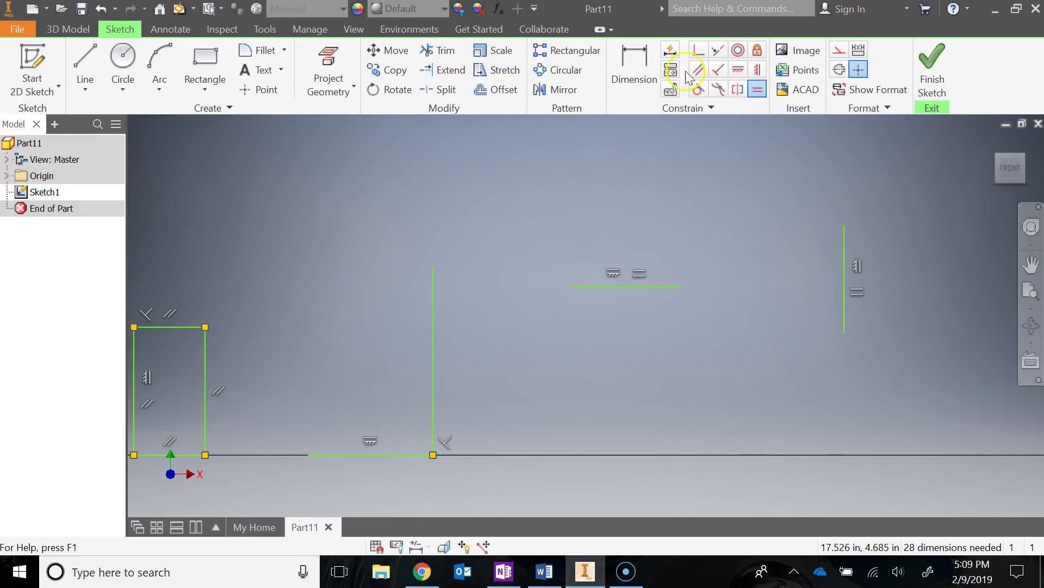
Dimension the length of the separate vertical line and set it to 3 in
click(634, 71)
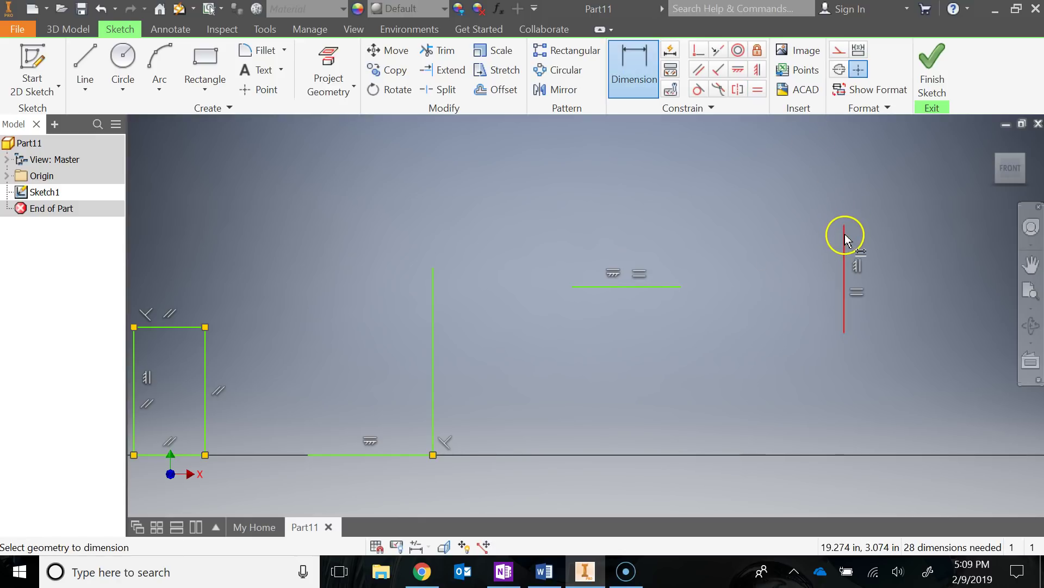
click(798, 245)
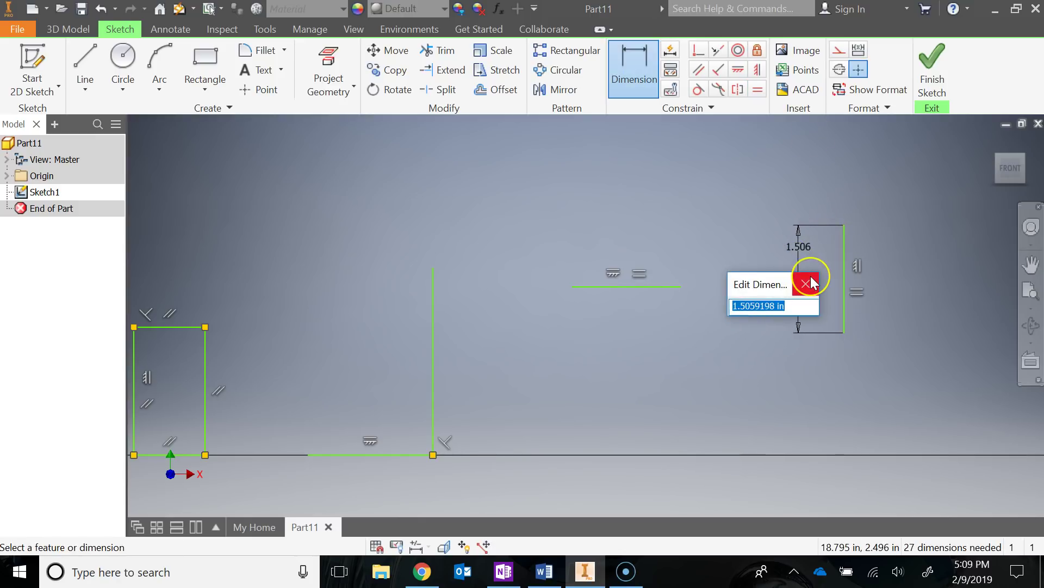
text(3)
key(Return)
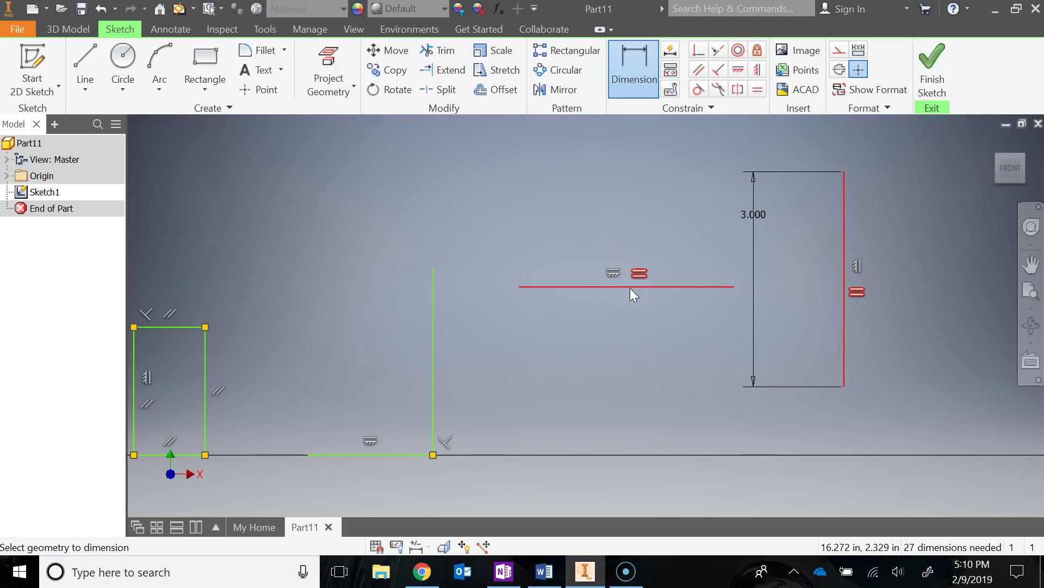
click(658, 313)
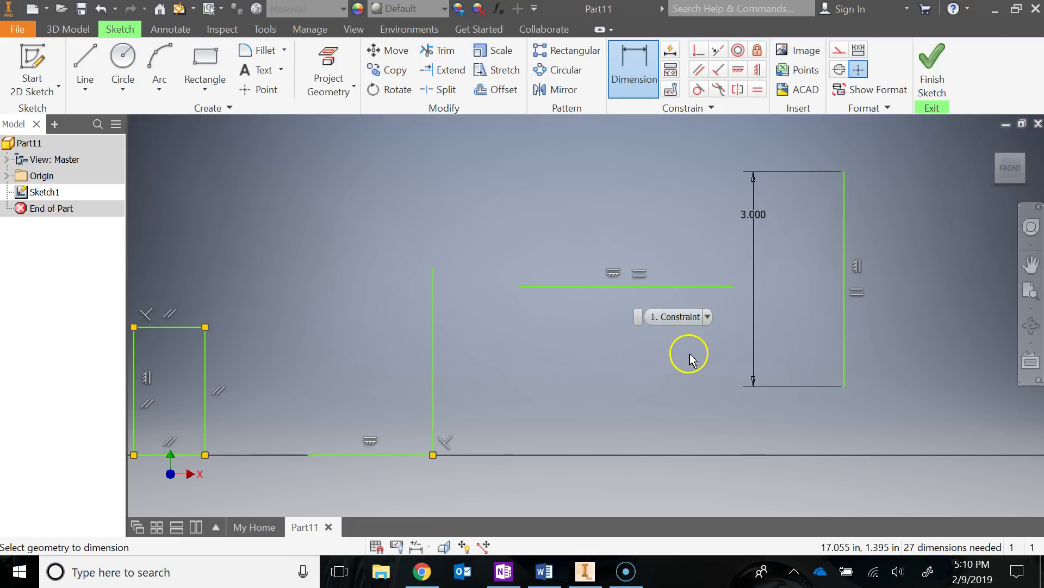
key(Escape)
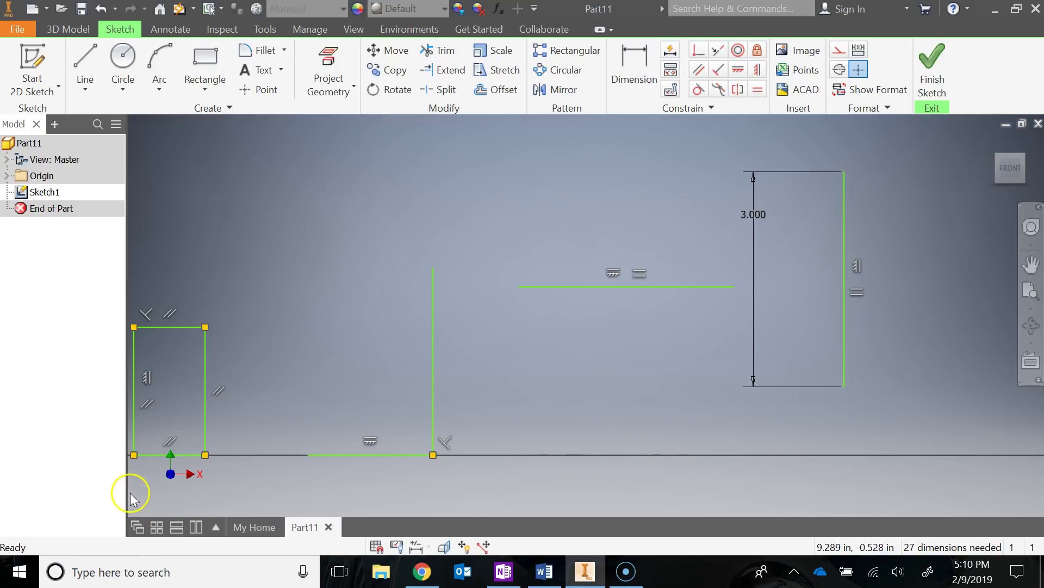
Hide all constraint symbols in the sketch
scroll(796, 236, up, 5)
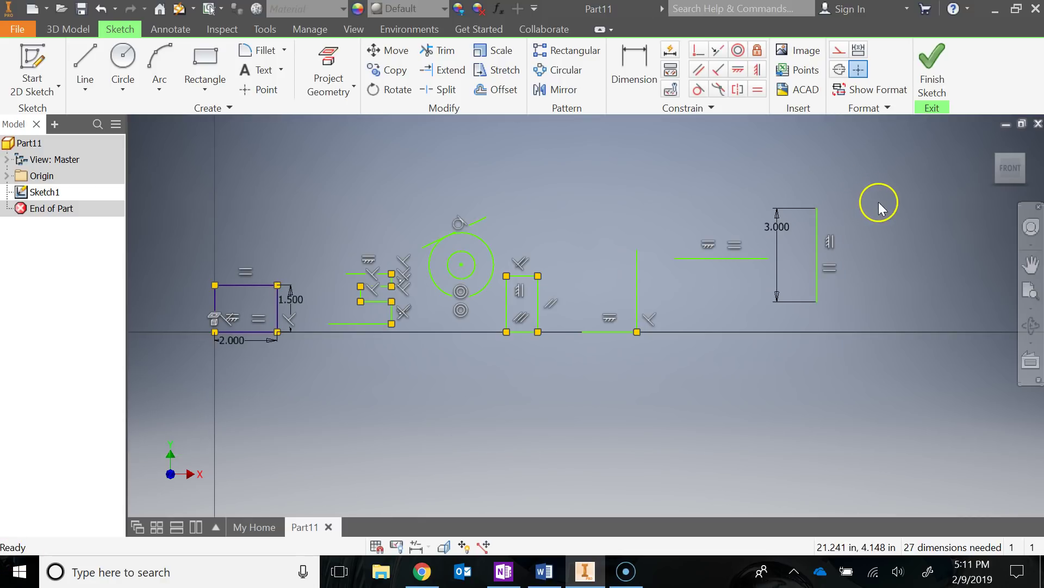
middle_drag(652, 194, 674, 250)
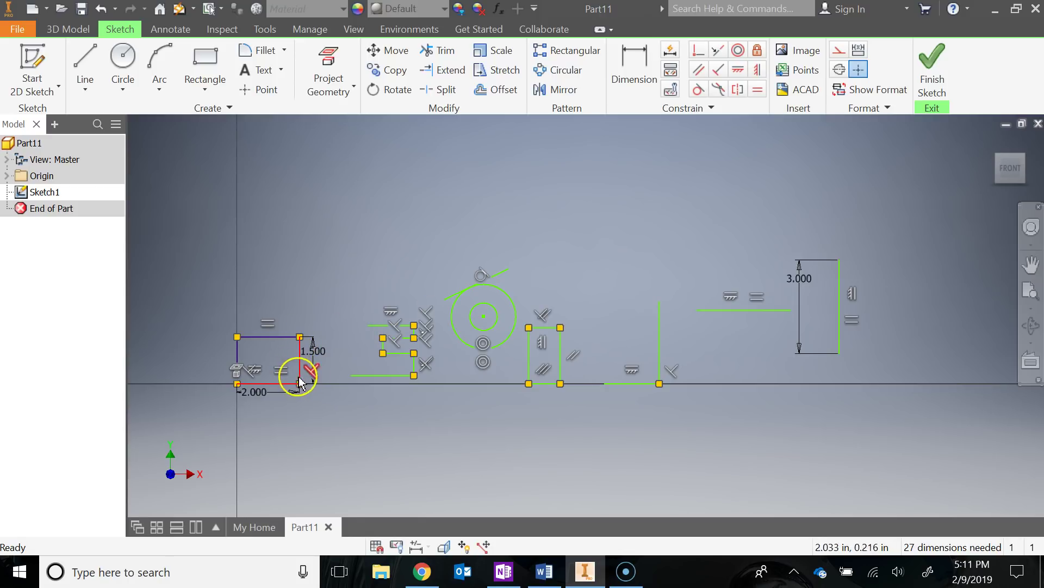
scroll(413, 402, down, 3)
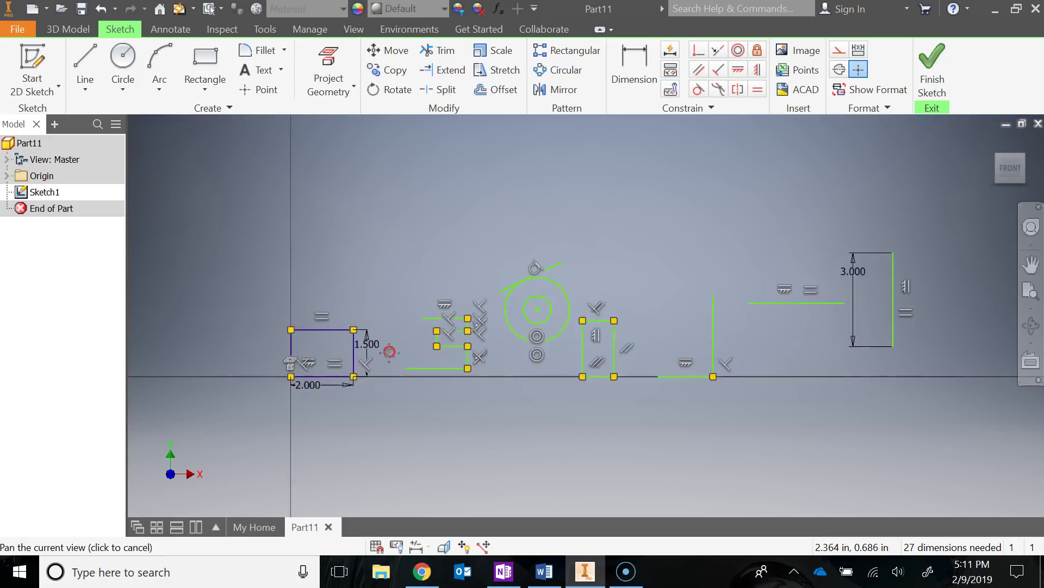
scroll(365, 352, up, 3)
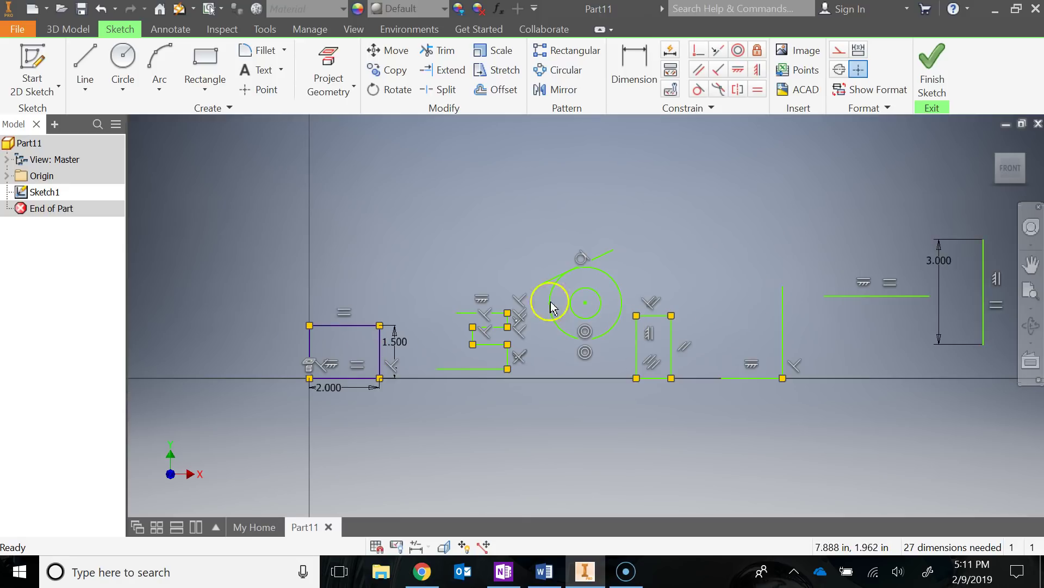
right_click(696, 227)
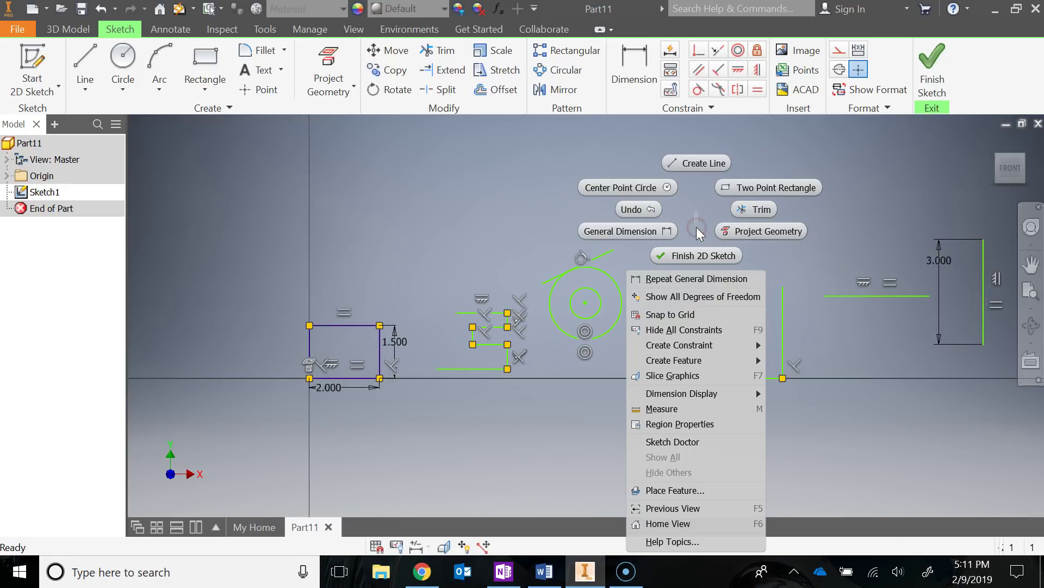
click(695, 336)
middle_drag(698, 322, 615, 345)
Show all degrees of freedom for the sketch geometry and examine them around the unanchored rectangle beside the circles
right_click(610, 272)
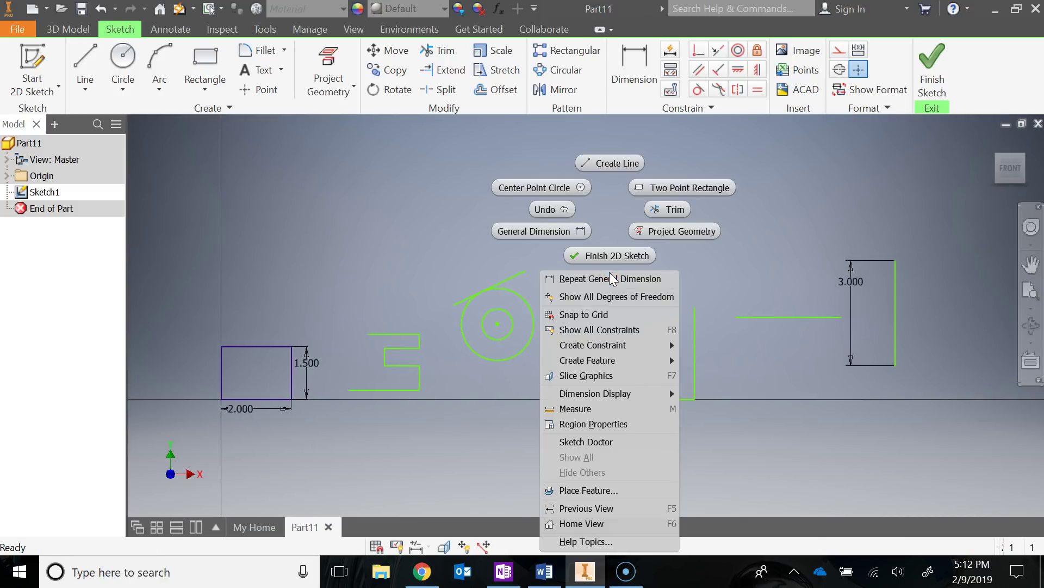
click(615, 298)
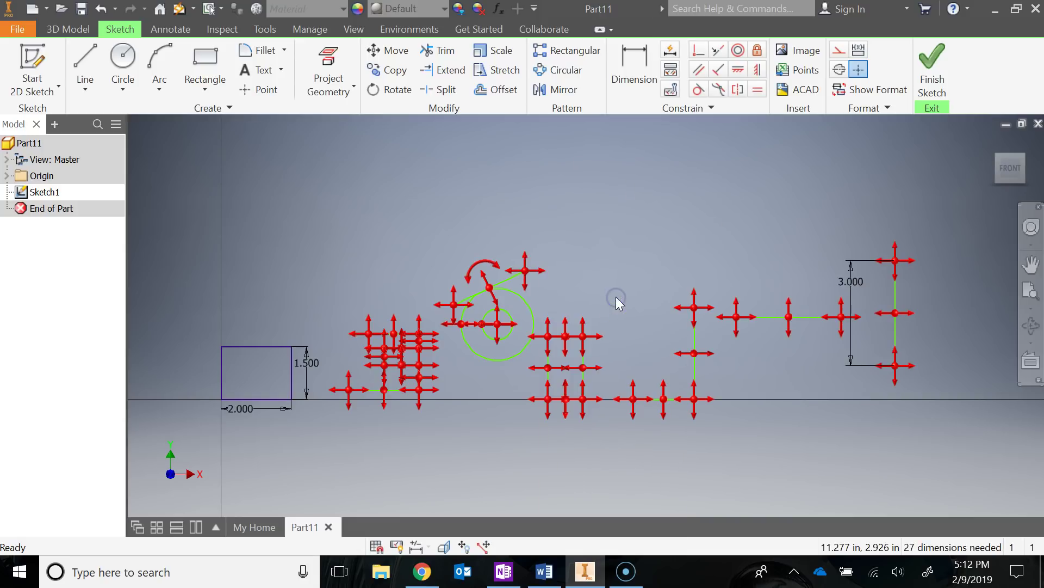
scroll(566, 340, up, 5)
mouse_move(729, 313)
middle_down()
mouse_move(802, 212)
mouse_move(765, 159)
mouse_move(736, 196)
middle_up()
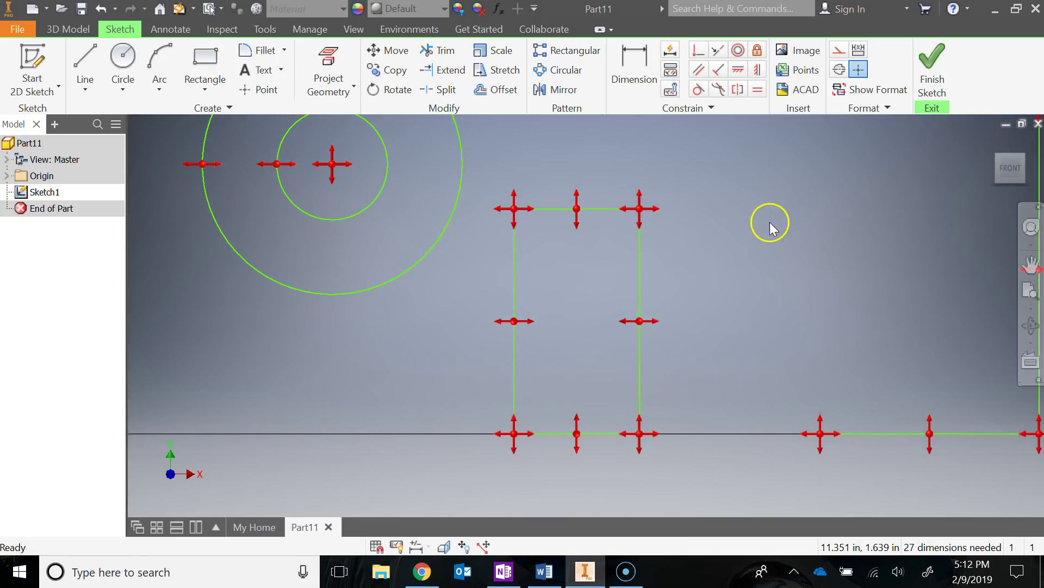